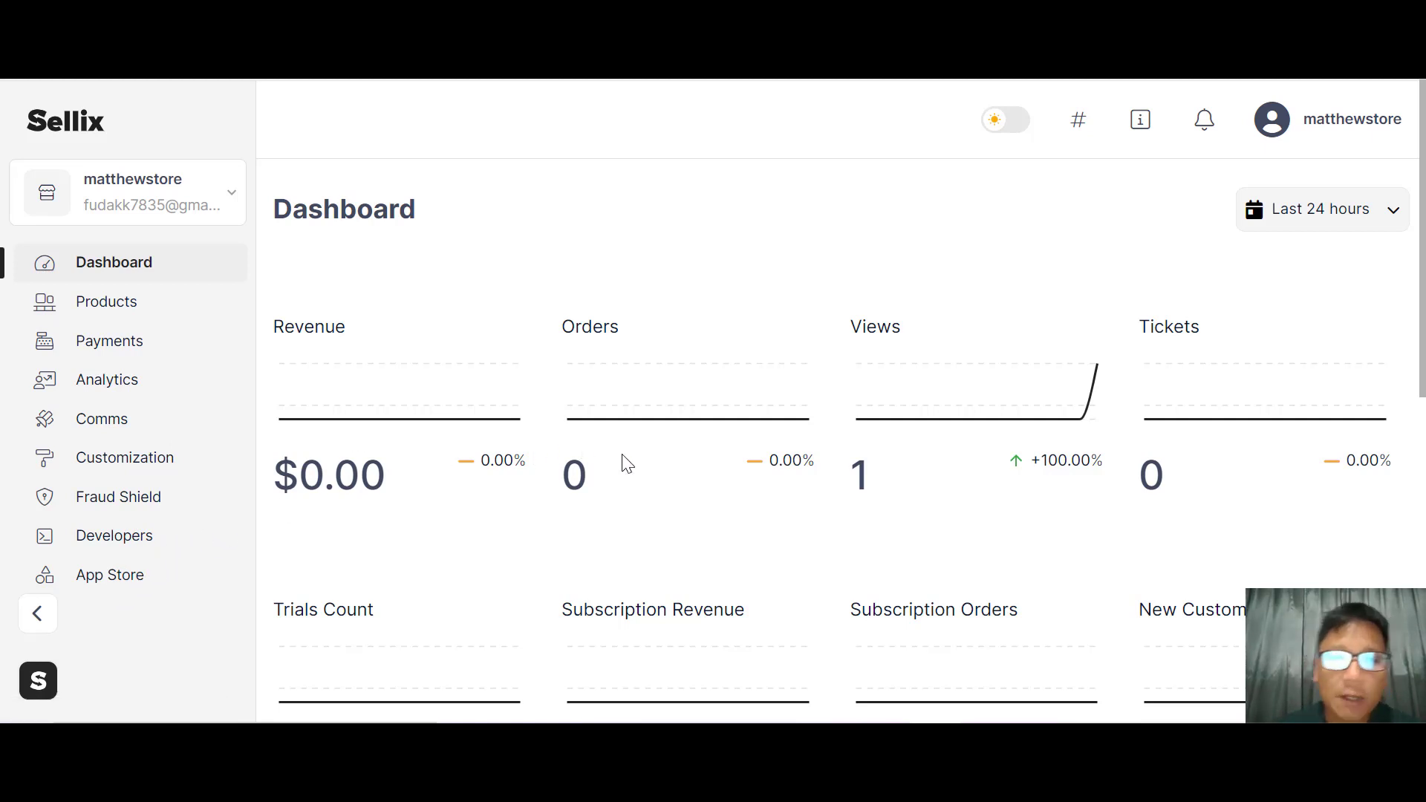
# - Start a new product from the store's product list
pyautogui.scroll(-2, 627, 464)
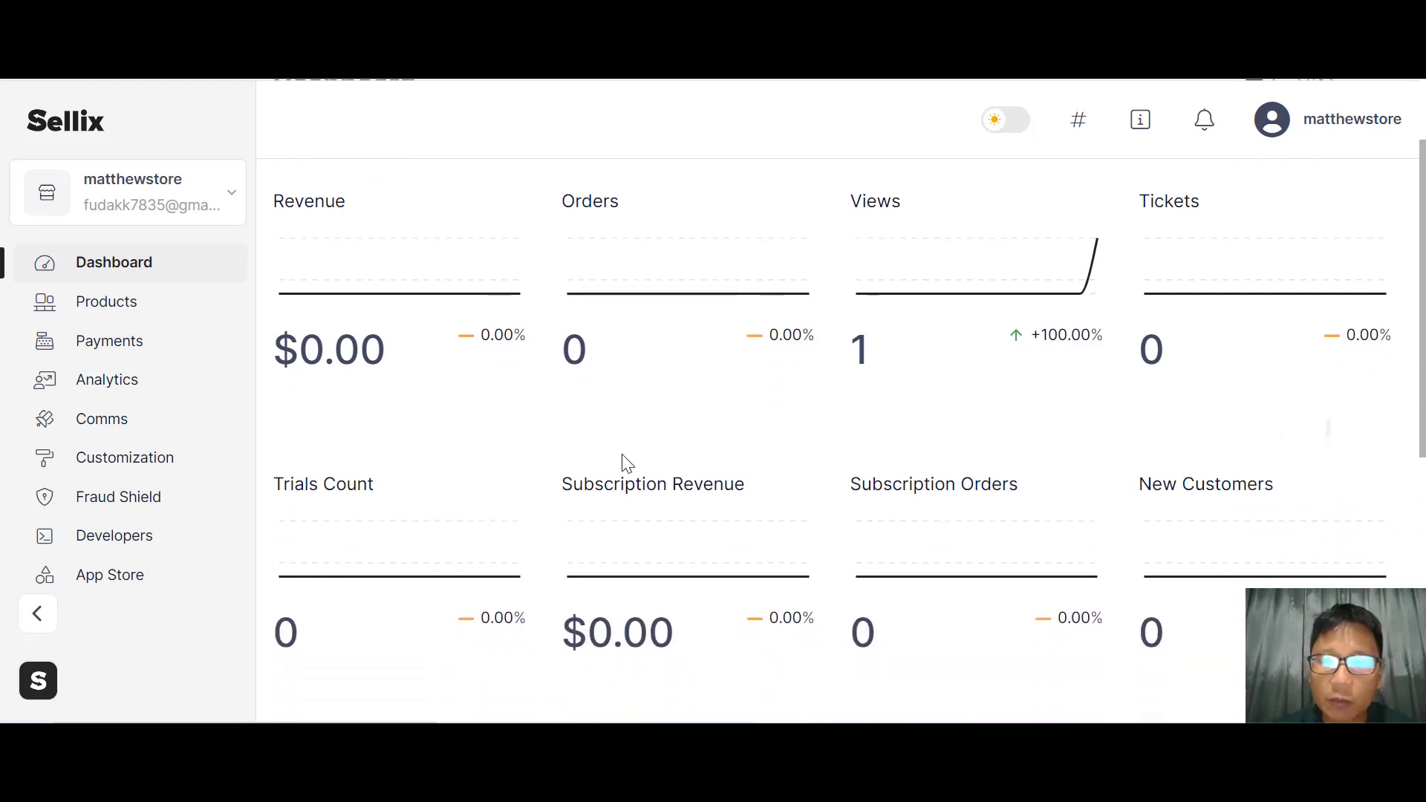
pyautogui.scroll(-3, 628, 464)
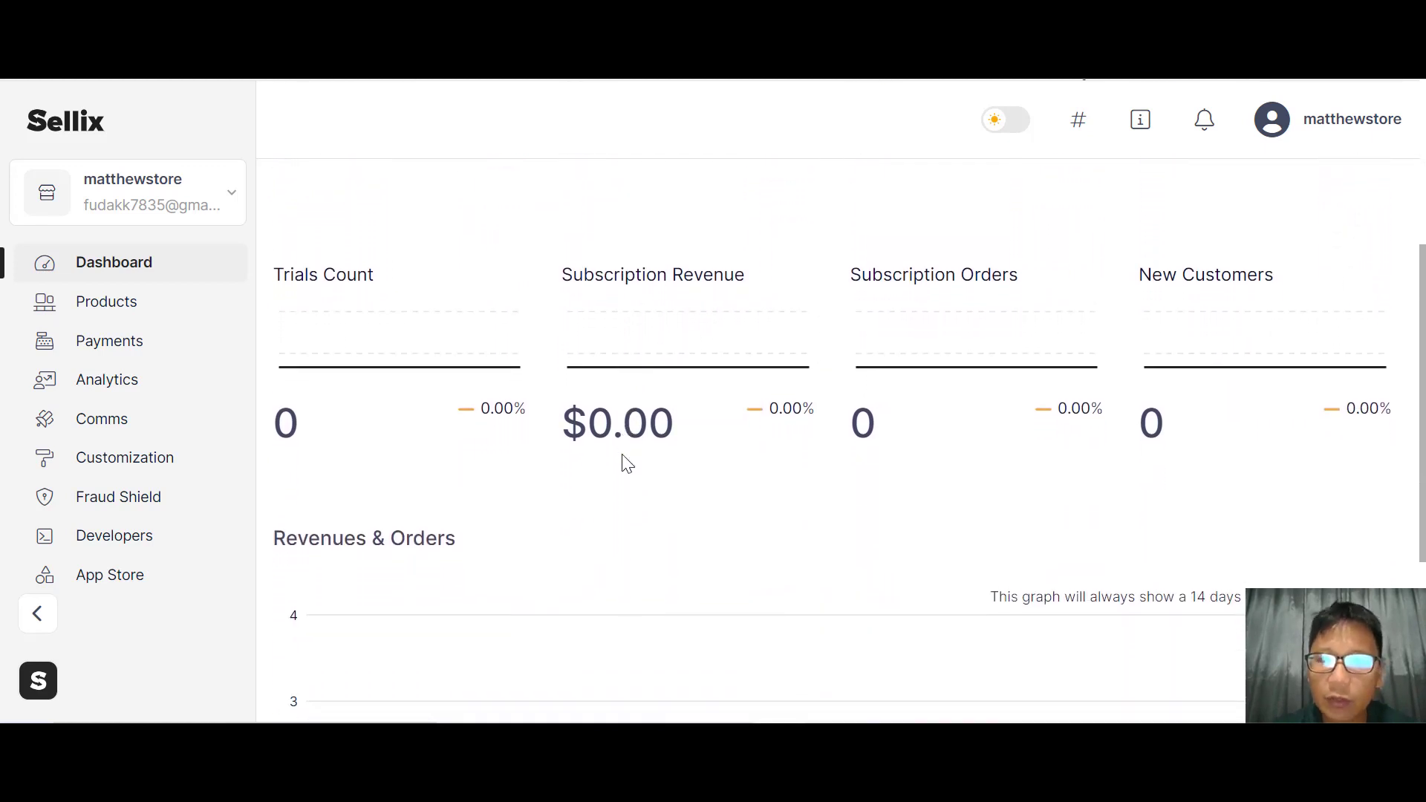
pyautogui.scroll(-4, 627, 464)
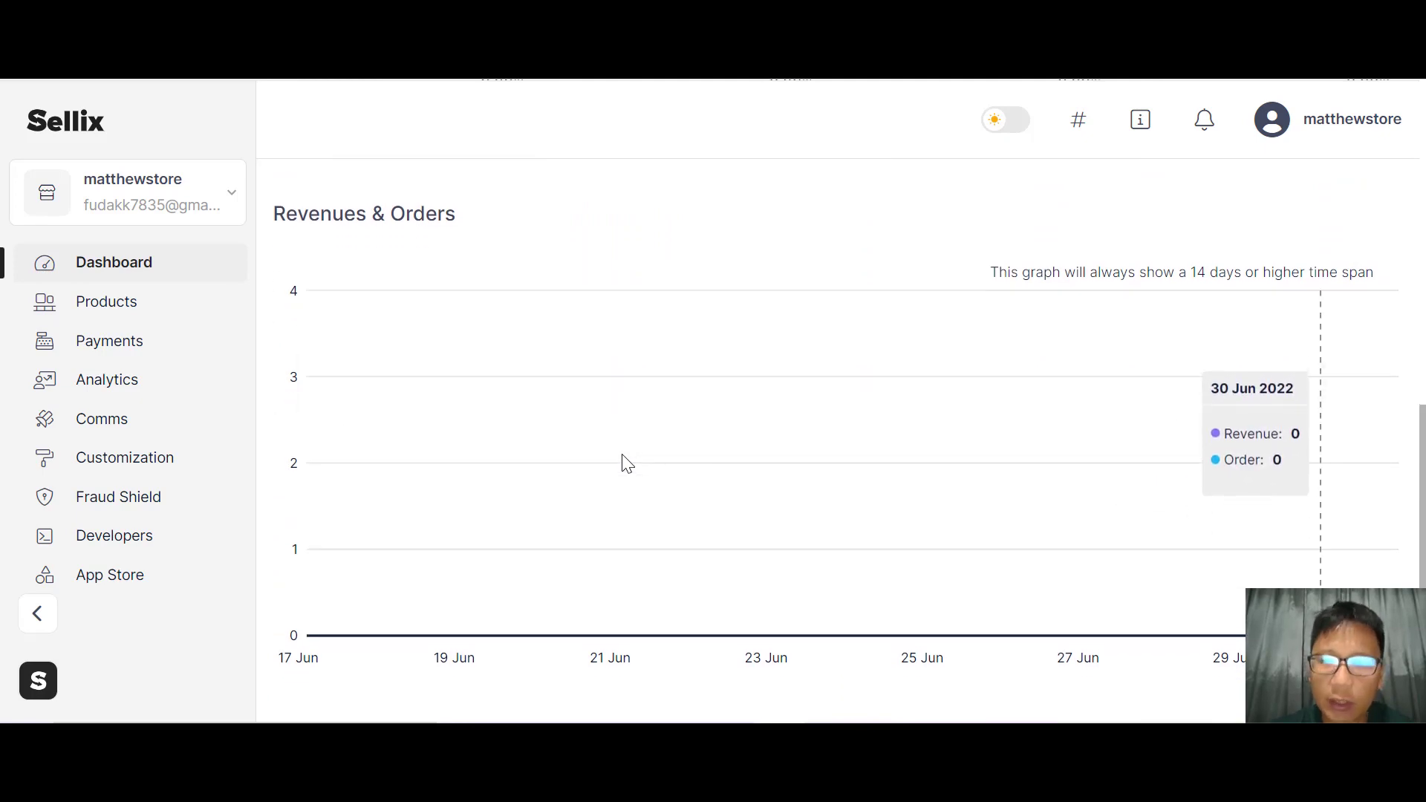
pyautogui.scroll(10, 628, 464)
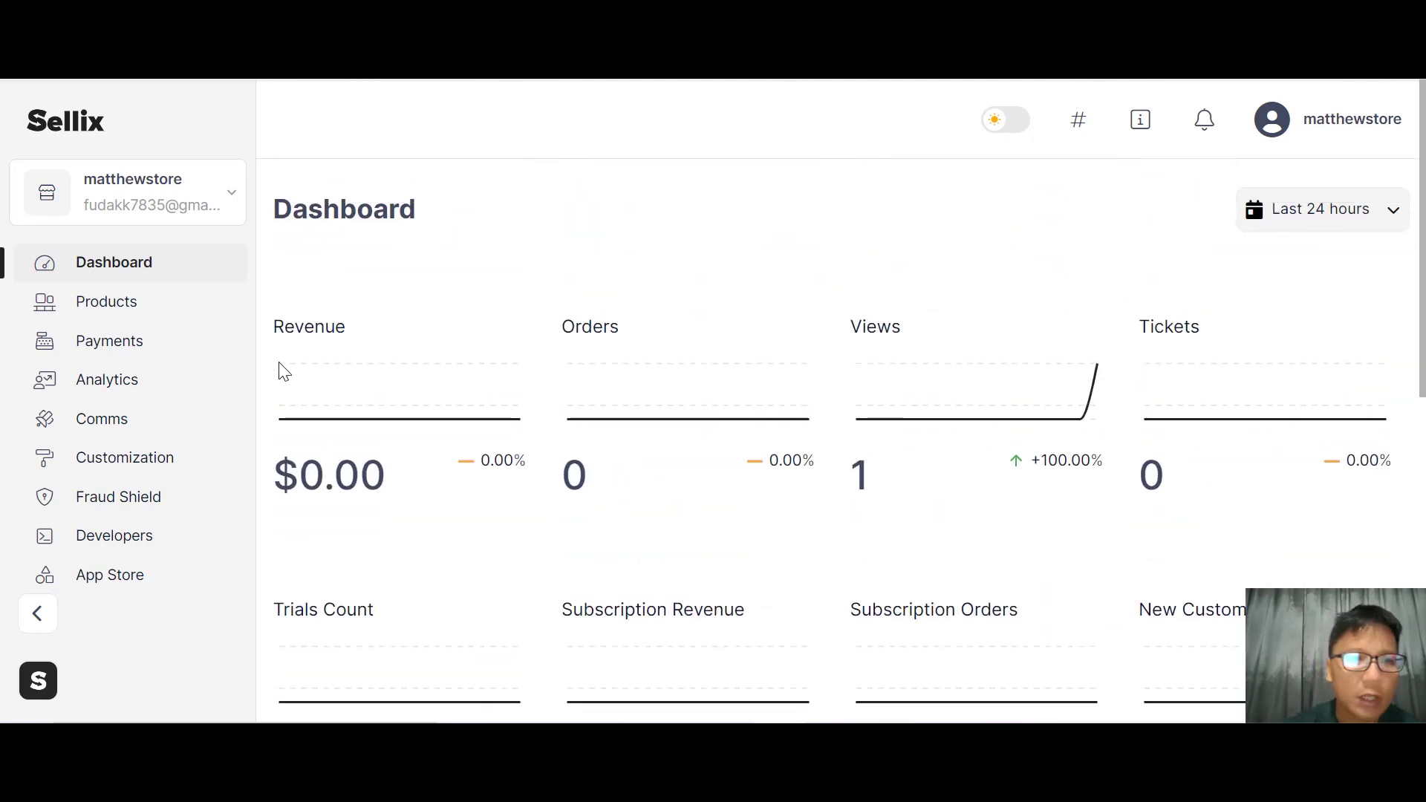
pyautogui.click(116, 301)
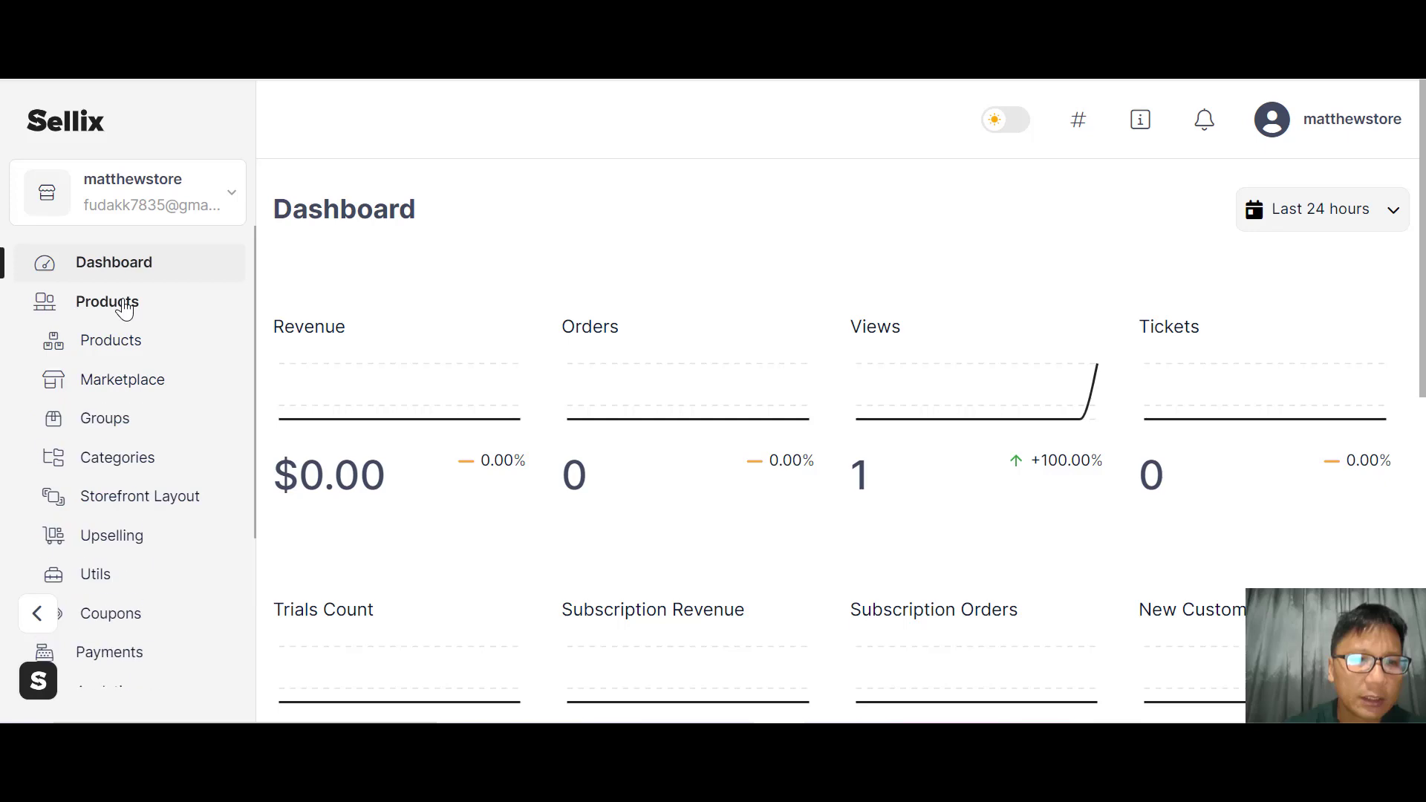
pyautogui.click(118, 348)
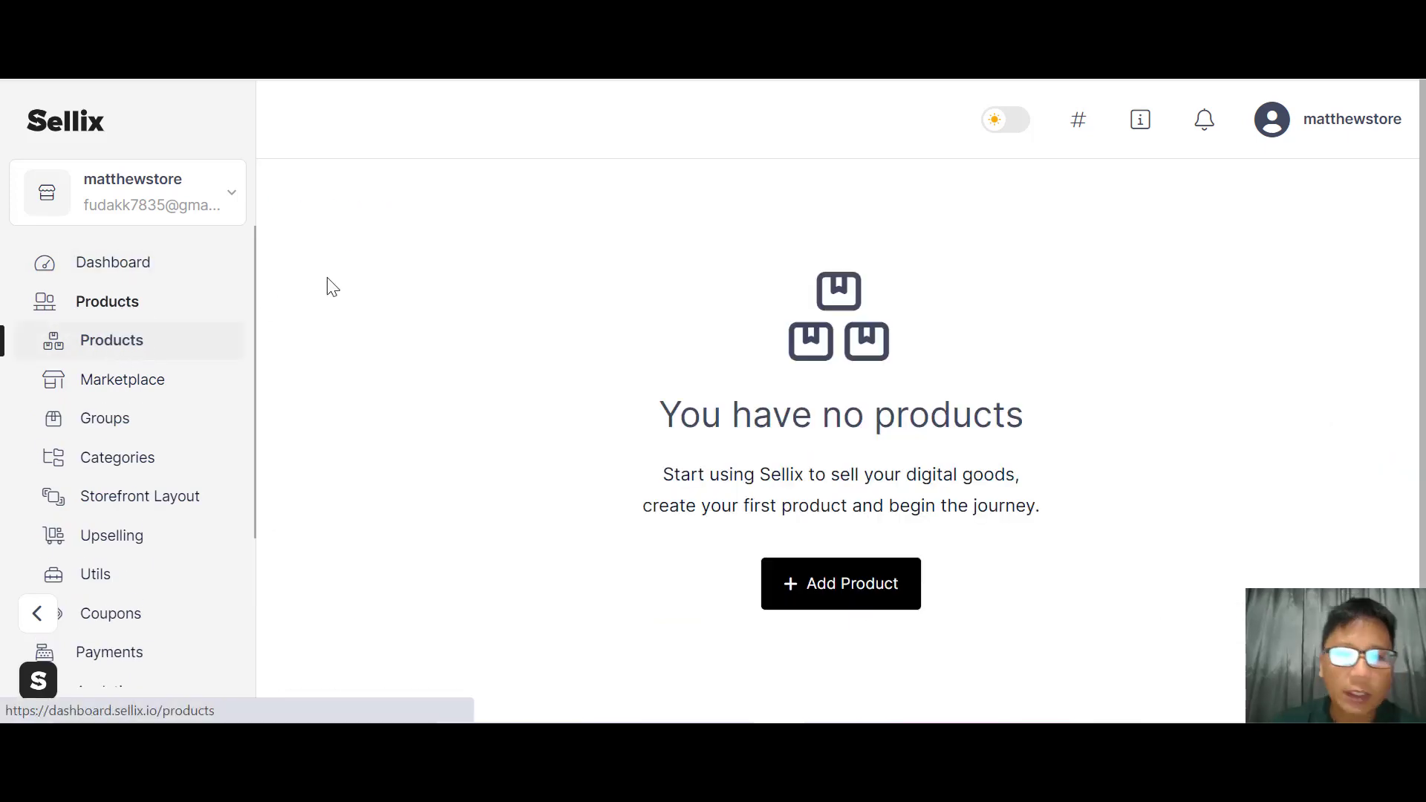
pyautogui.click(863, 598)
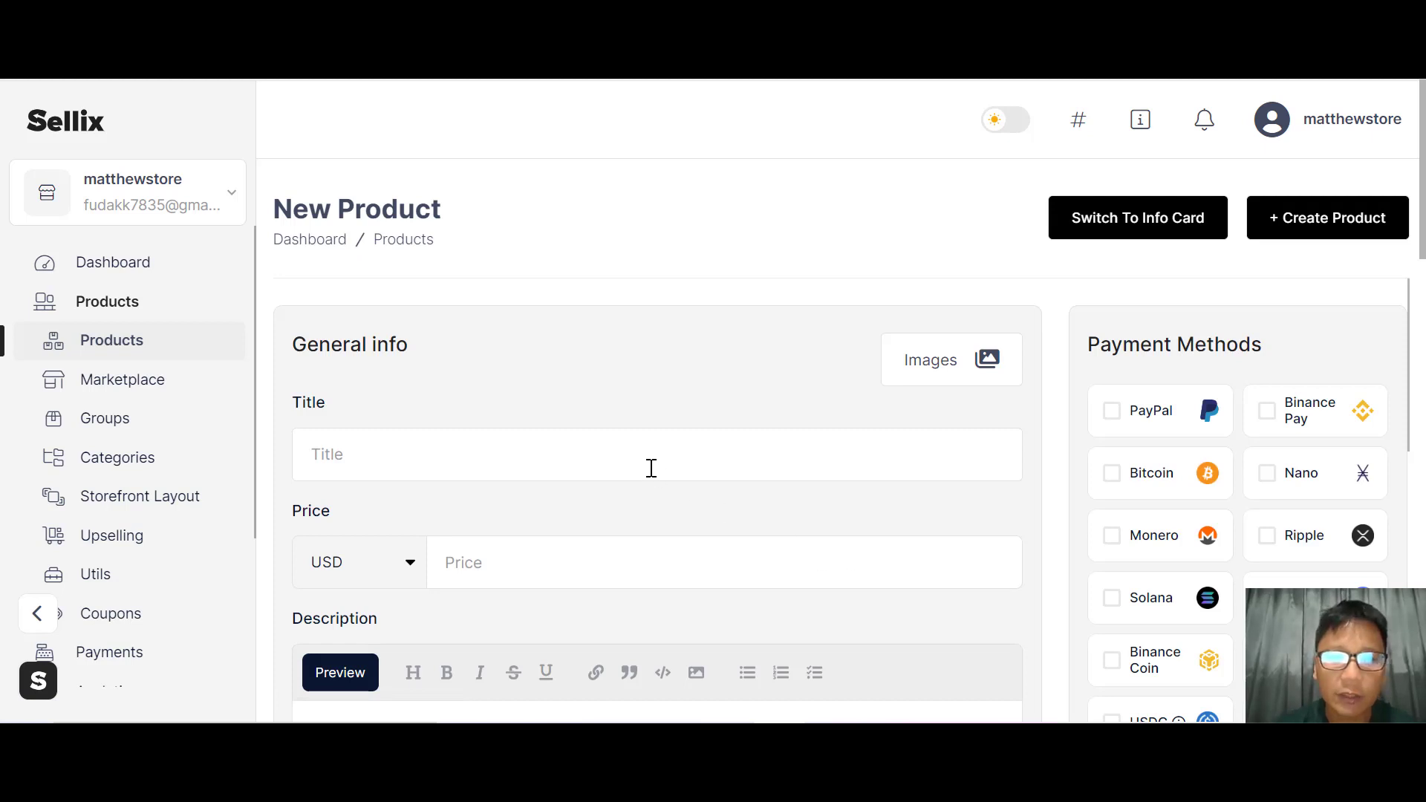
# - Fill in the general info with the title Demo, a price of 1000 USD and a short demo description
pyautogui.click(649, 465)
pyautogui.write('Demo')
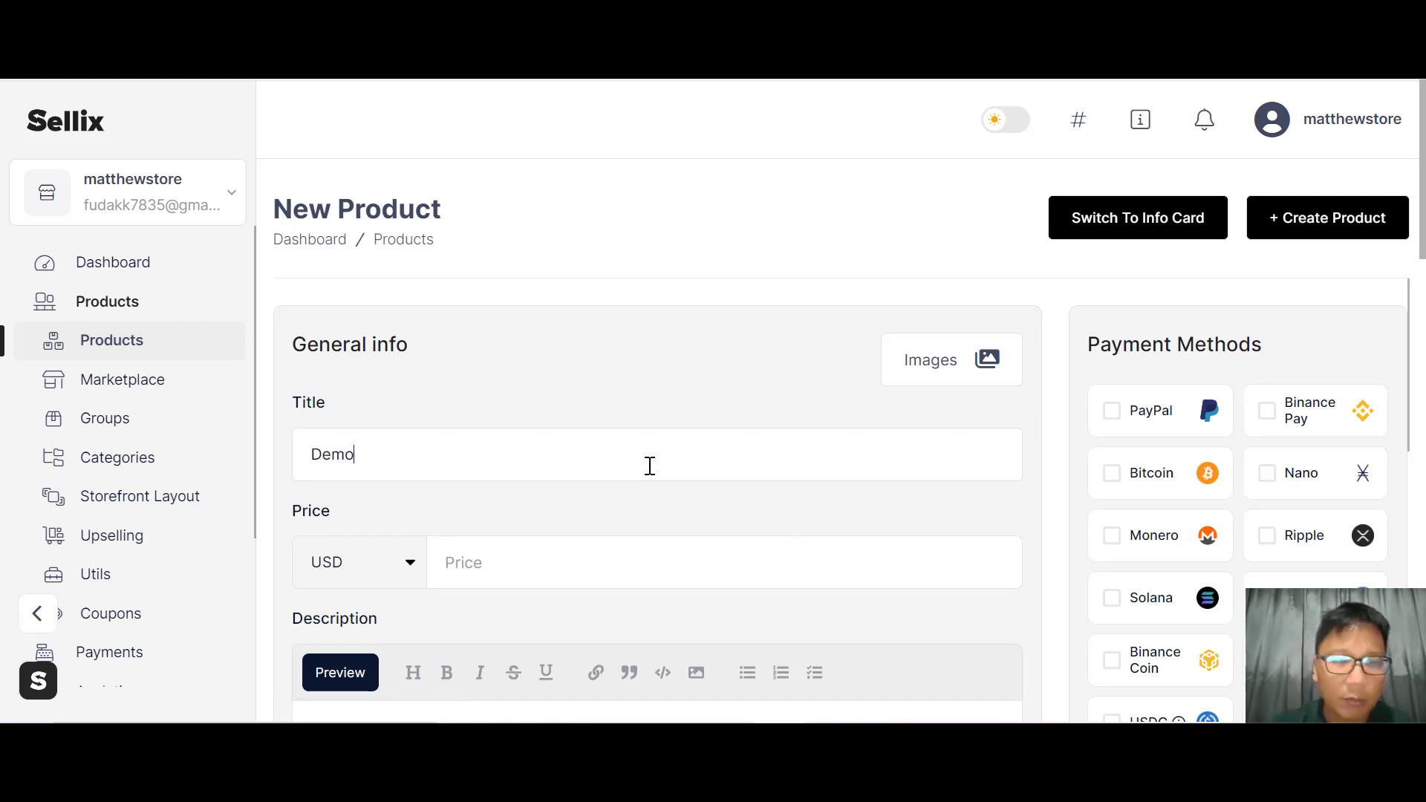
pyautogui.click(586, 563)
pyautogui.write('1000')
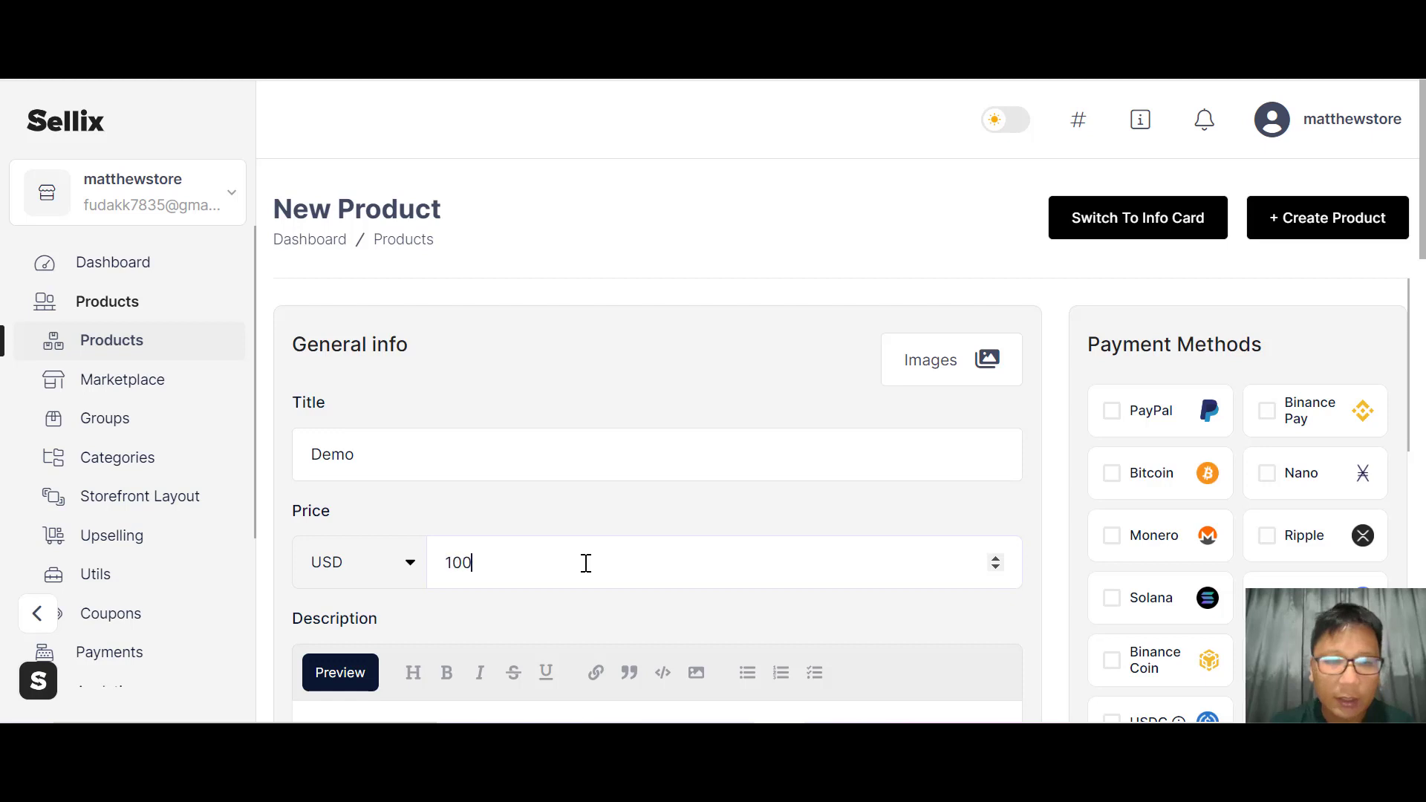
pyautogui.click(405, 578)
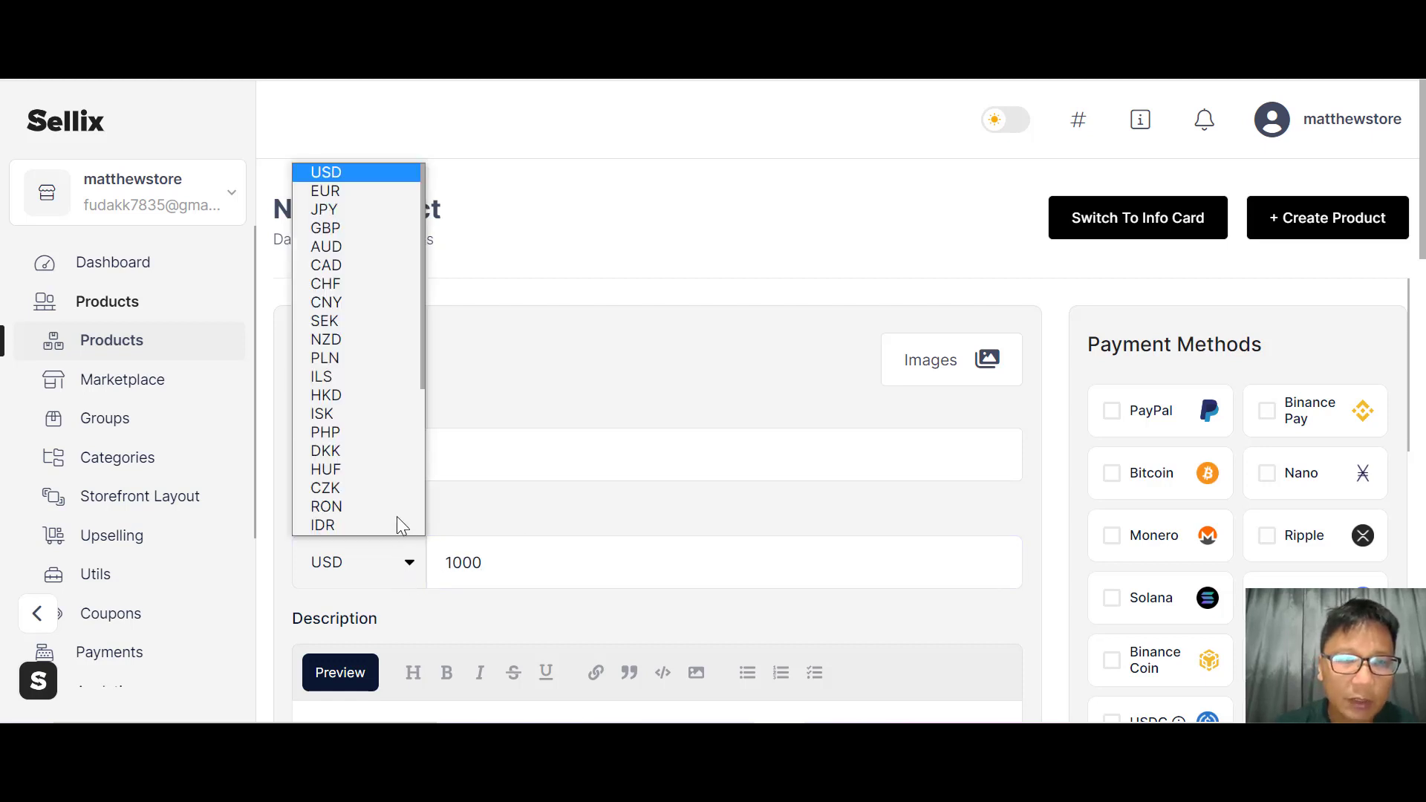
pyautogui.click(631, 257)
pyautogui.scroll(-3, 739, 672)
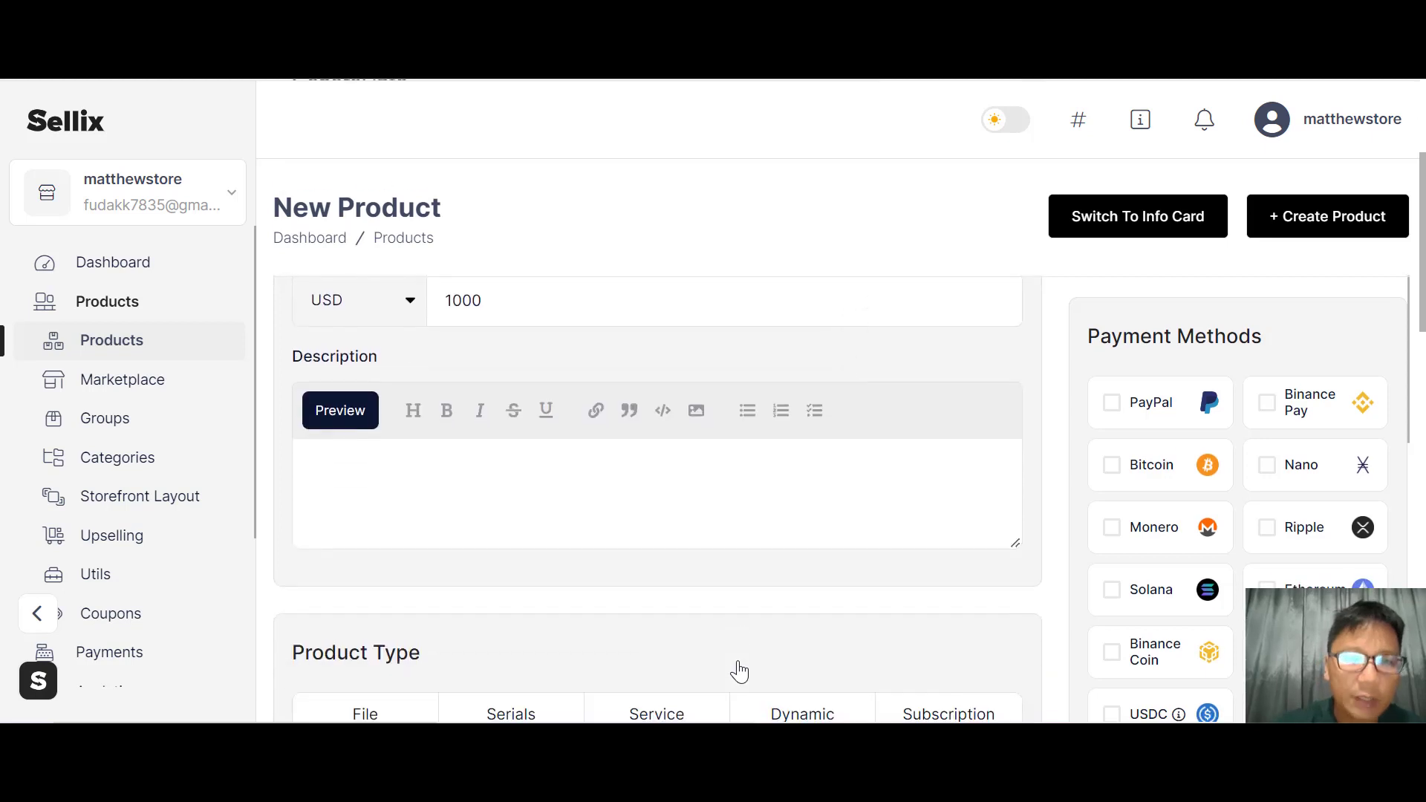
pyautogui.click(488, 499)
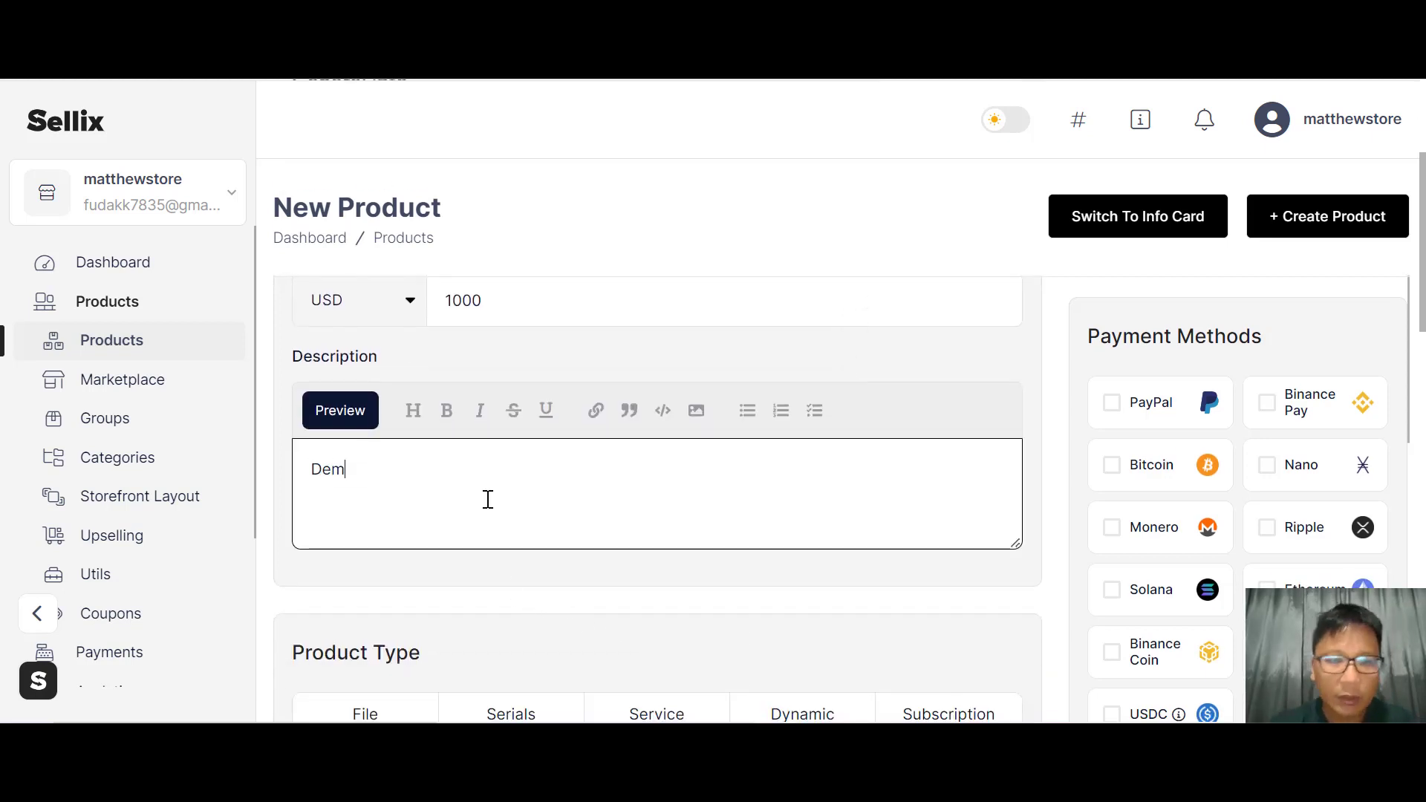
# - Choose Service as the product type and enter Demo as the service info
pyautogui.scroll(-5, 488, 499)
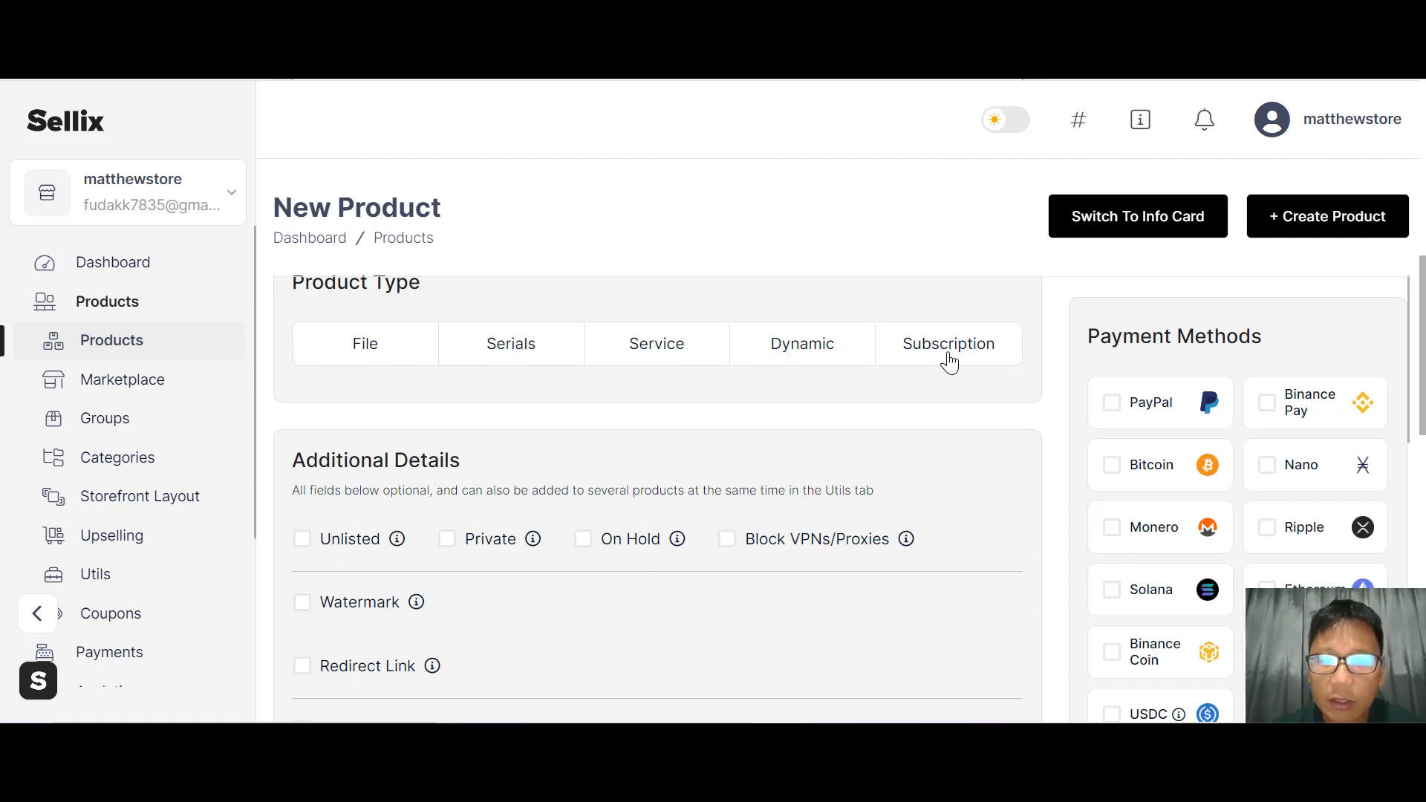
pyautogui.click(614, 359)
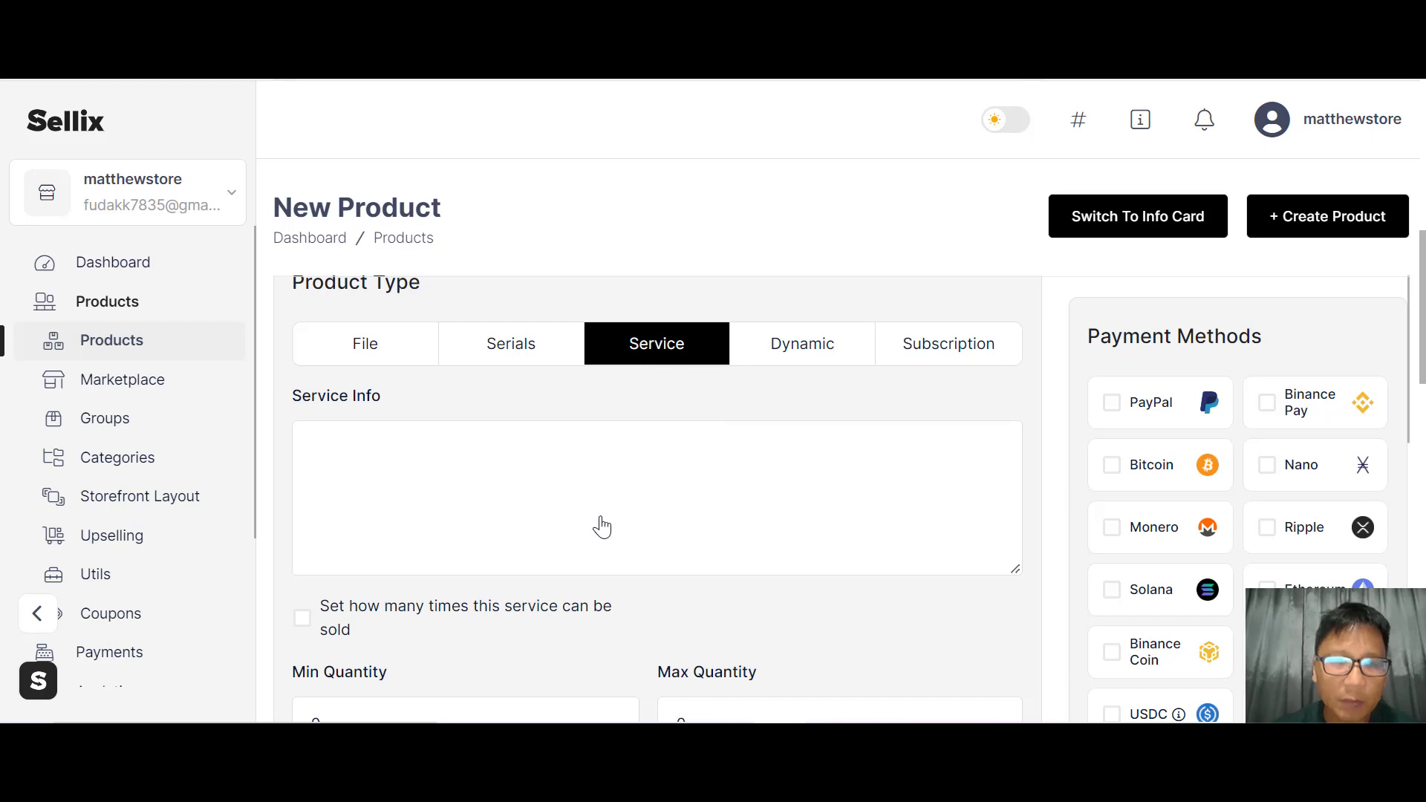
pyautogui.write('emo')
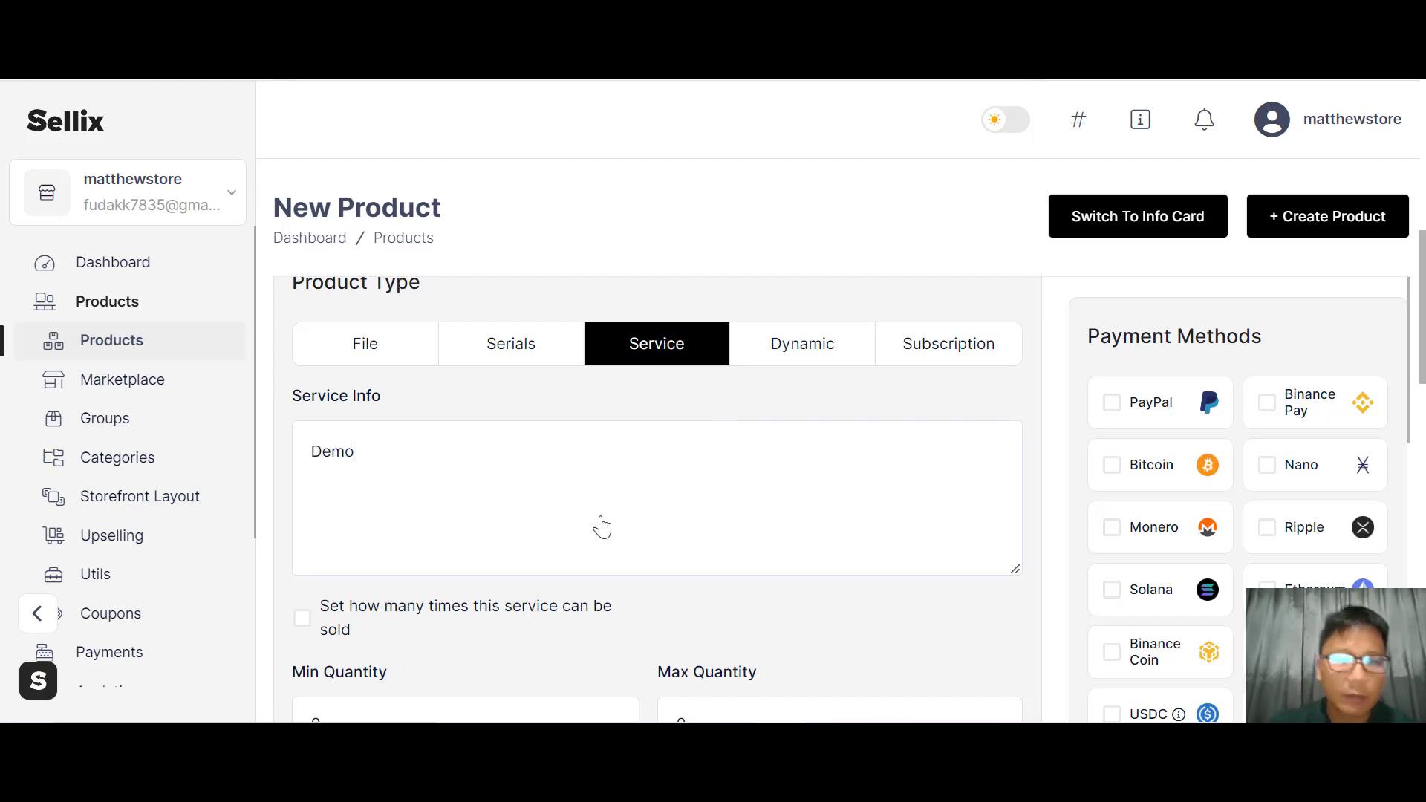
# - Set the service's minimum quantity to 1 and its maximum quantity to 1000
pyautogui.scroll(-3, 601, 526)
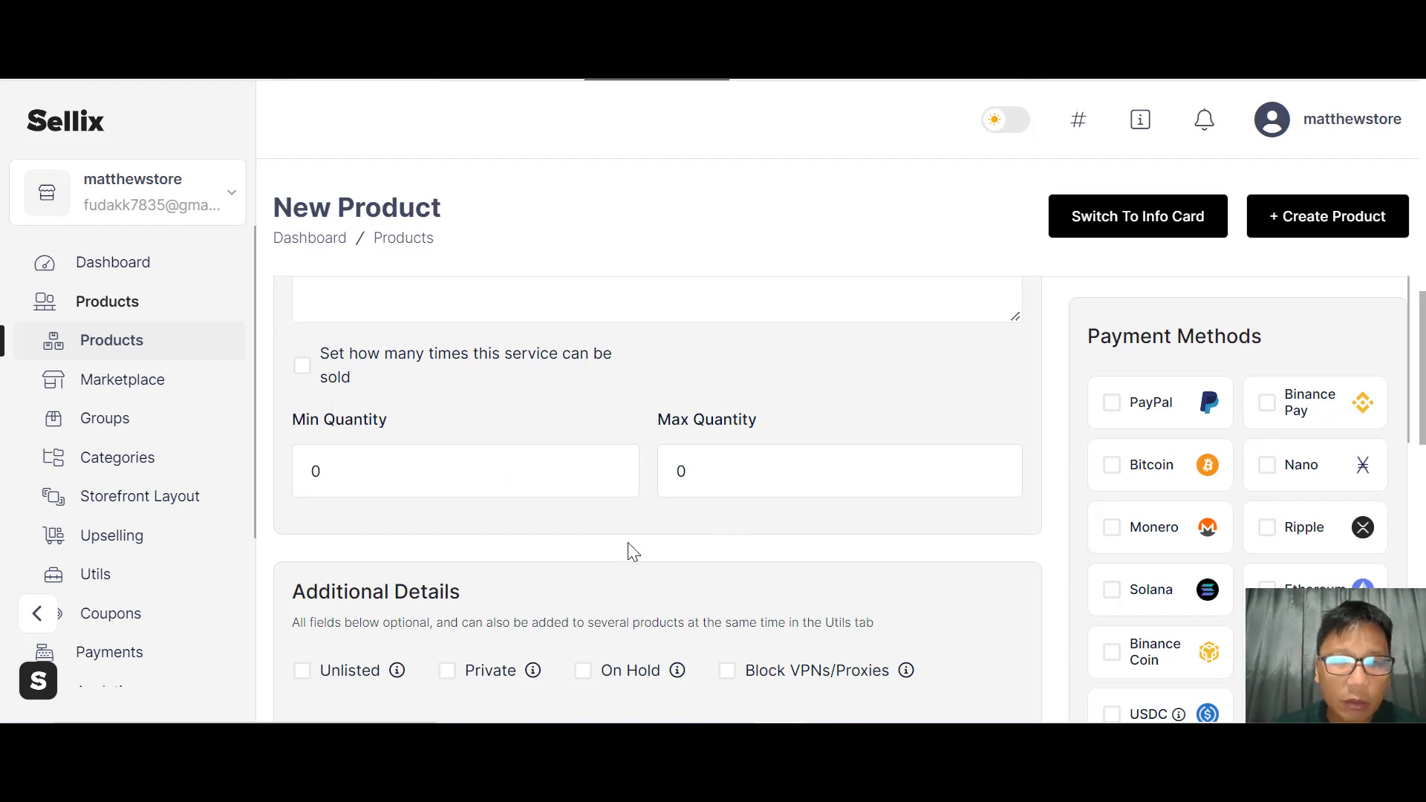
pyautogui.press('BackSpace')
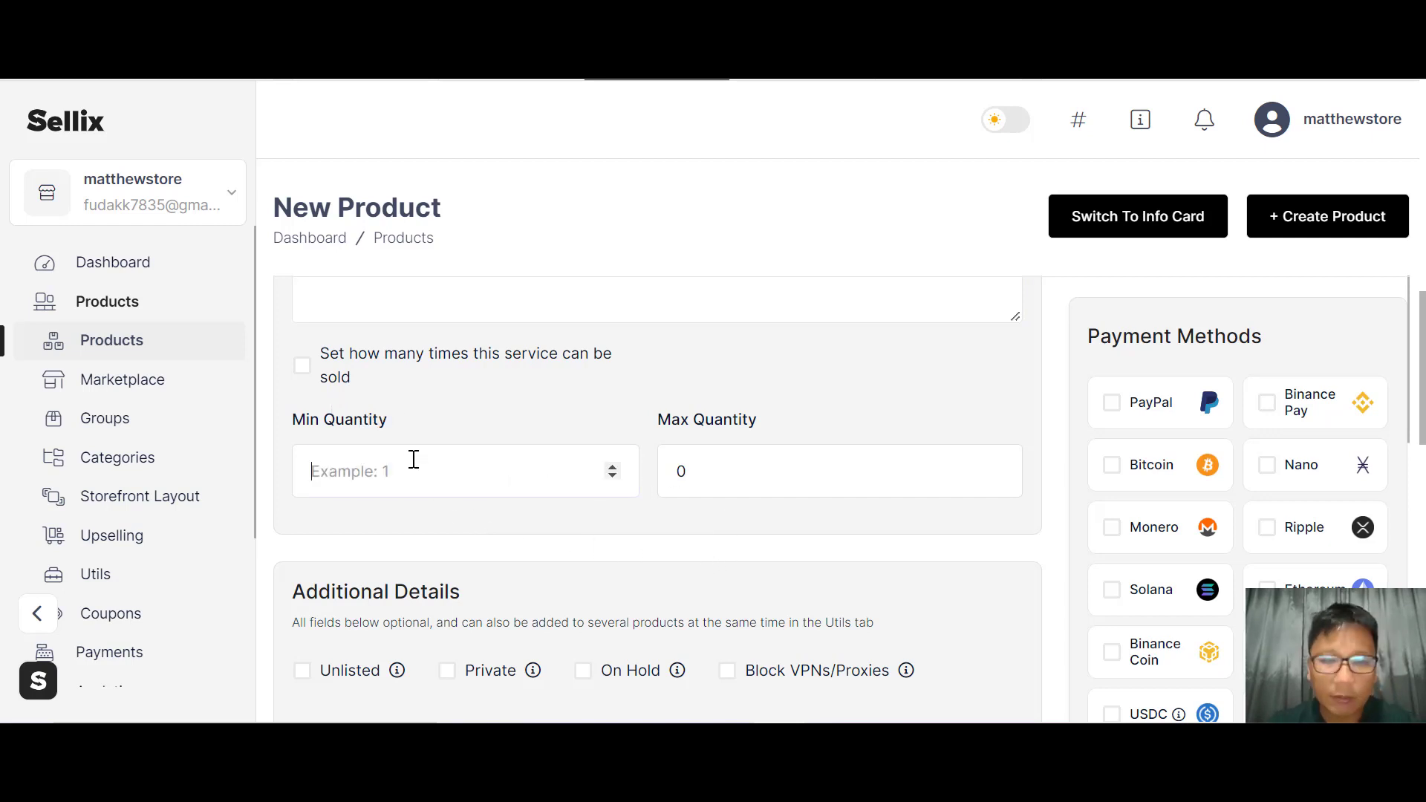
pyautogui.write('1')
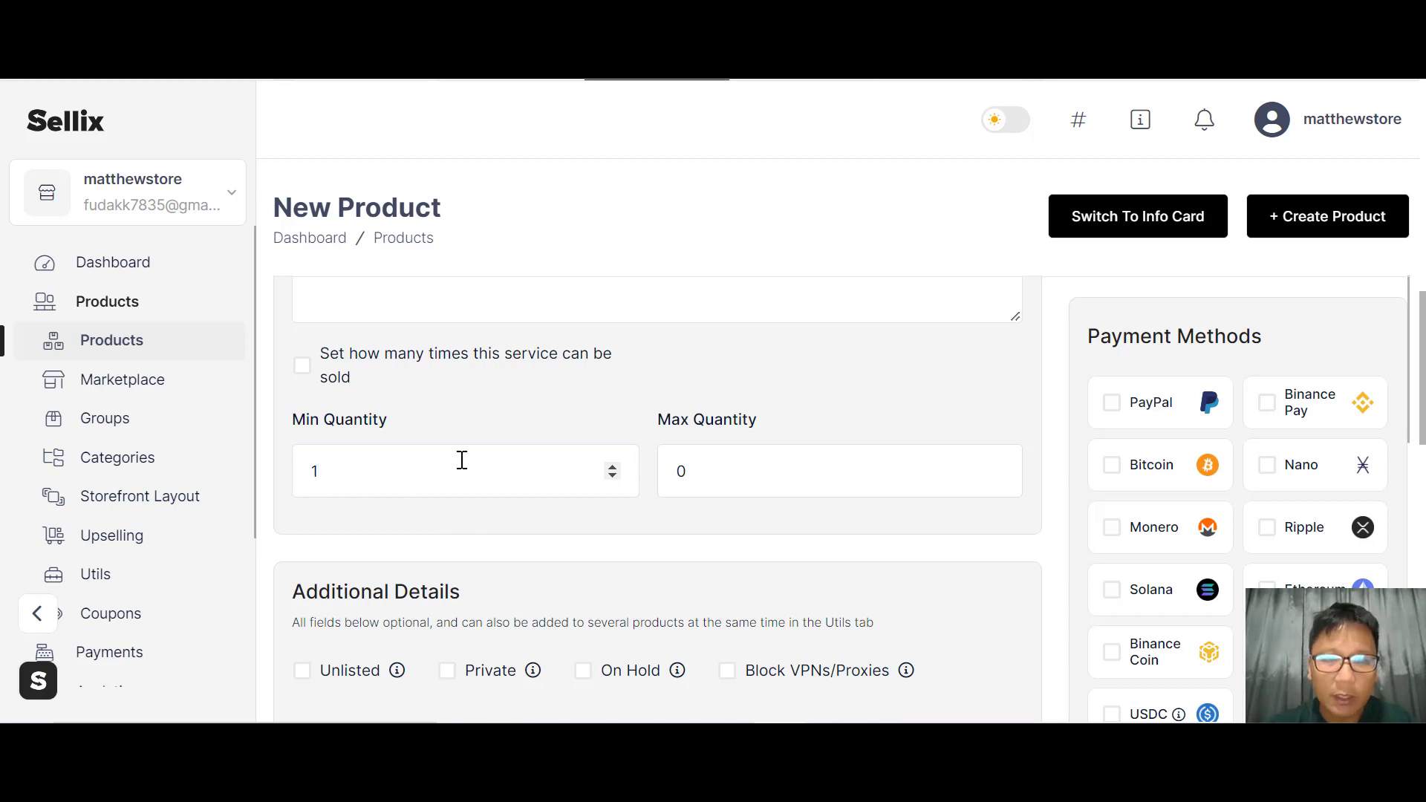
pyautogui.click(719, 486)
pyautogui.press('BackSpace')
pyautogui.write('1000')
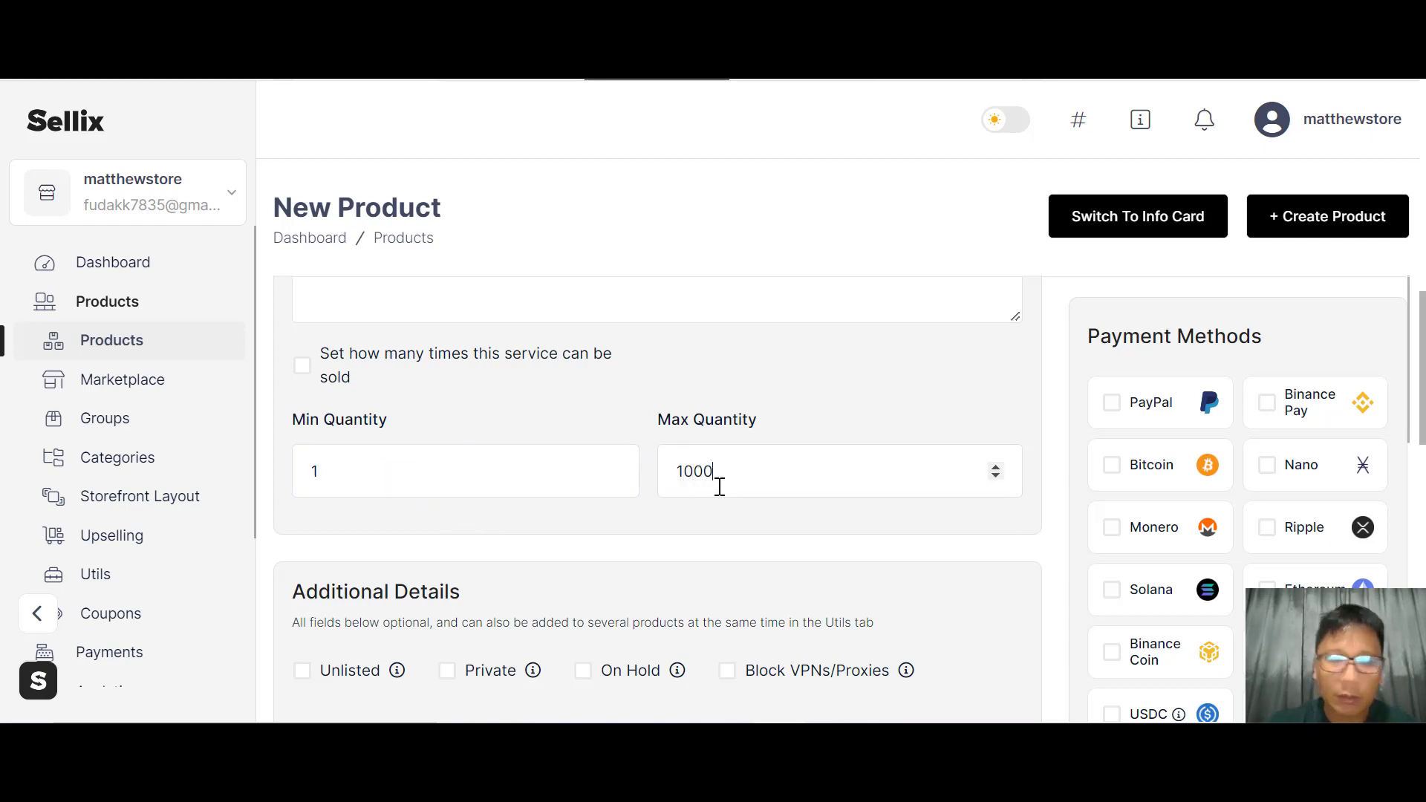
# - Enable the Unlisted, Redirect Link and Terms of Service options in the product's additional details
pyautogui.scroll(-3, 720, 486)
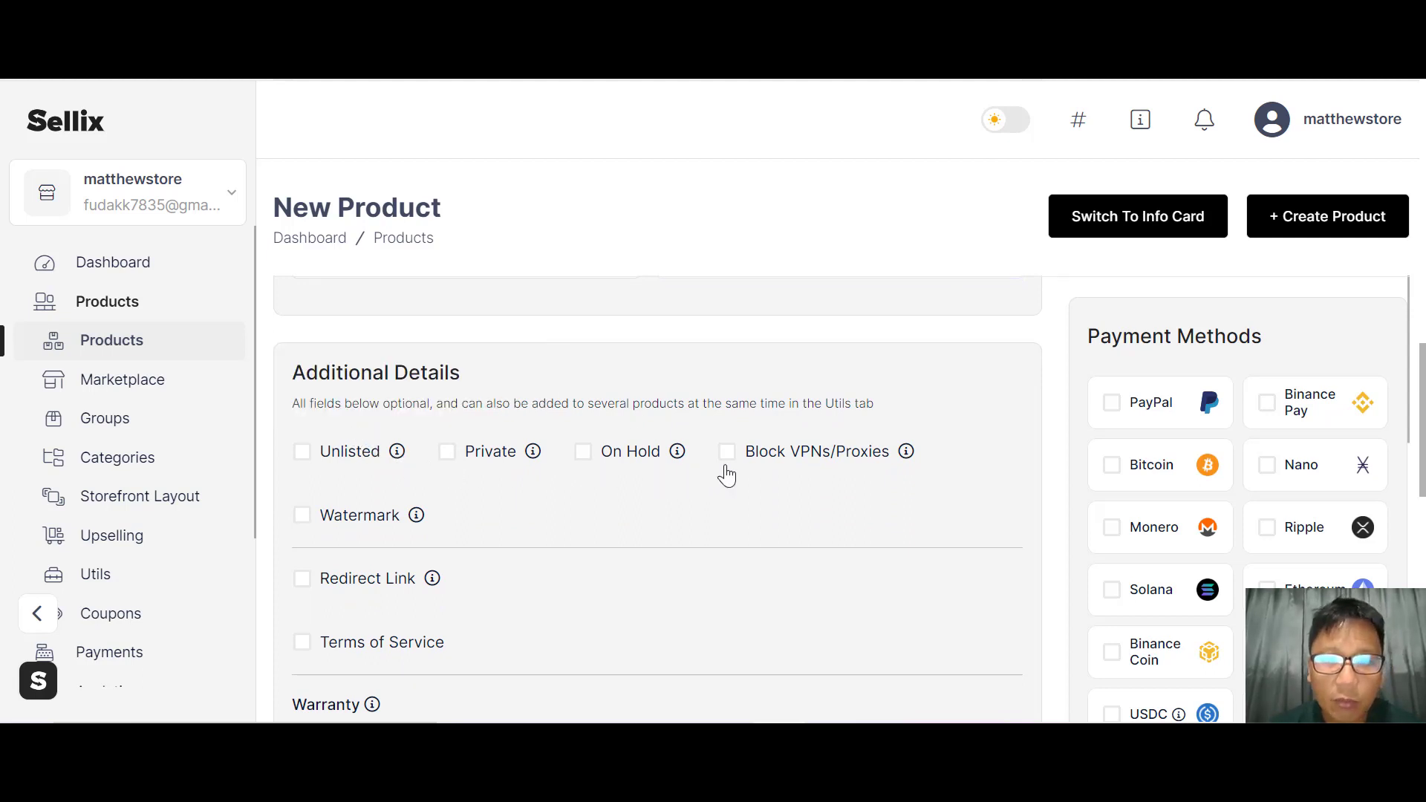
pyautogui.click(303, 454)
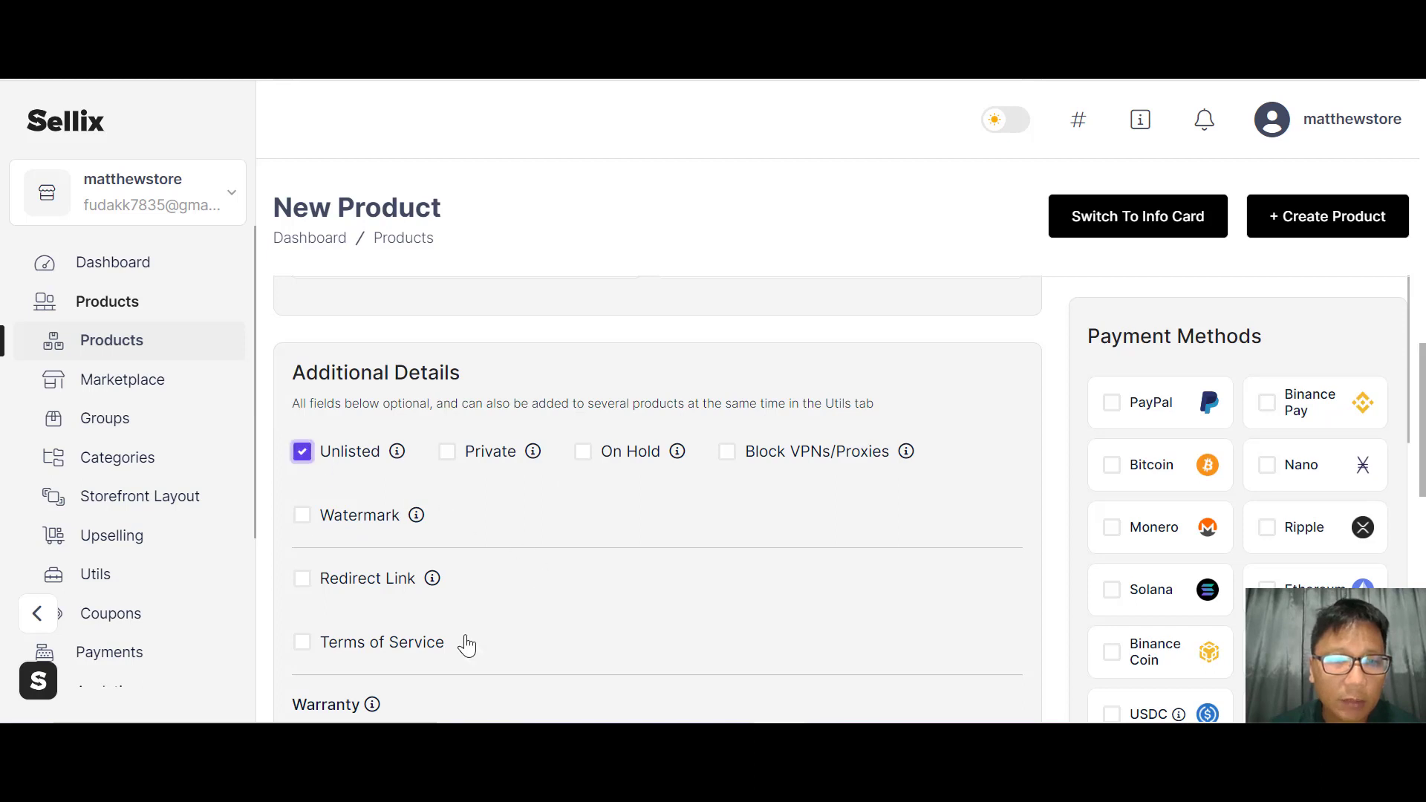
pyautogui.click(302, 587)
pyautogui.scroll(-1, 303, 589)
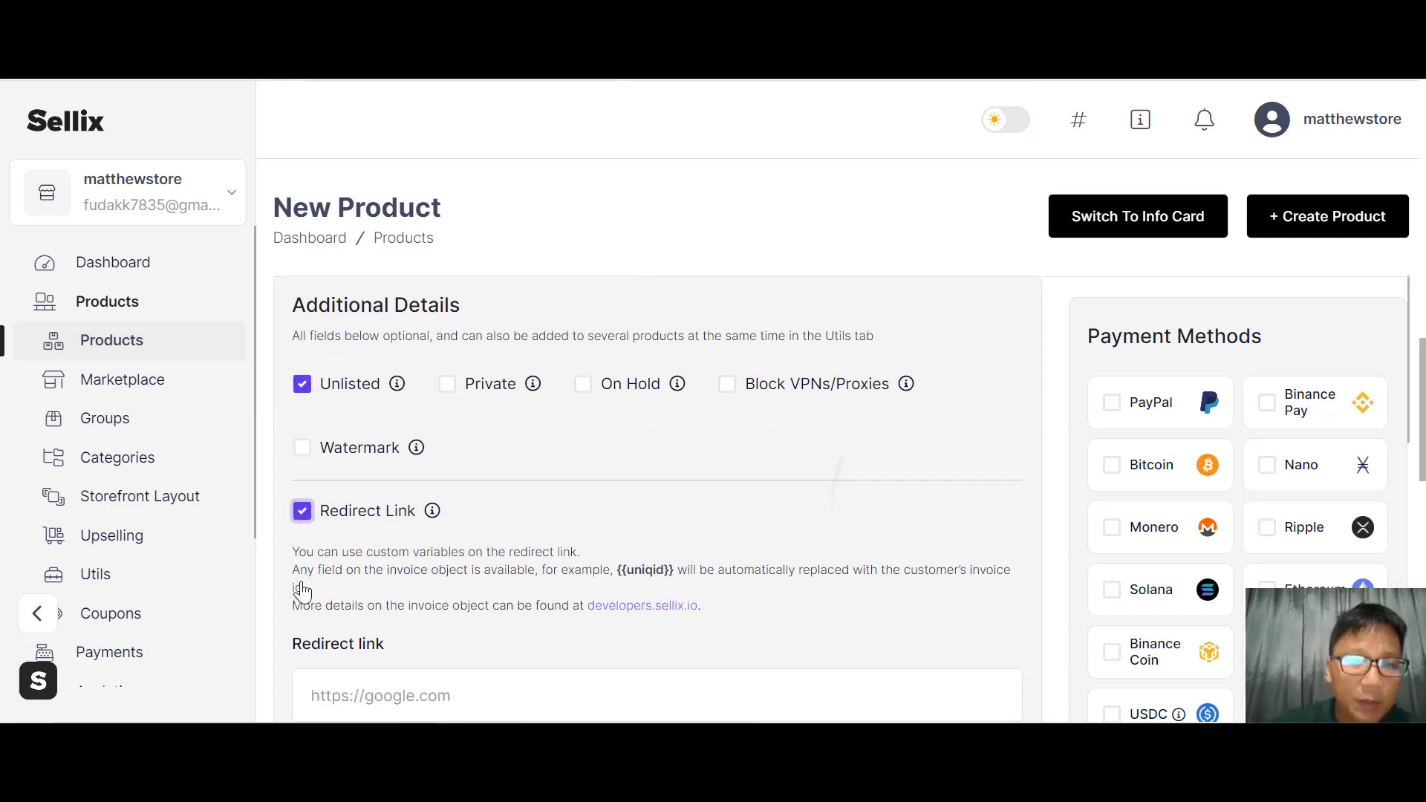
pyautogui.scroll(-3, 302, 589)
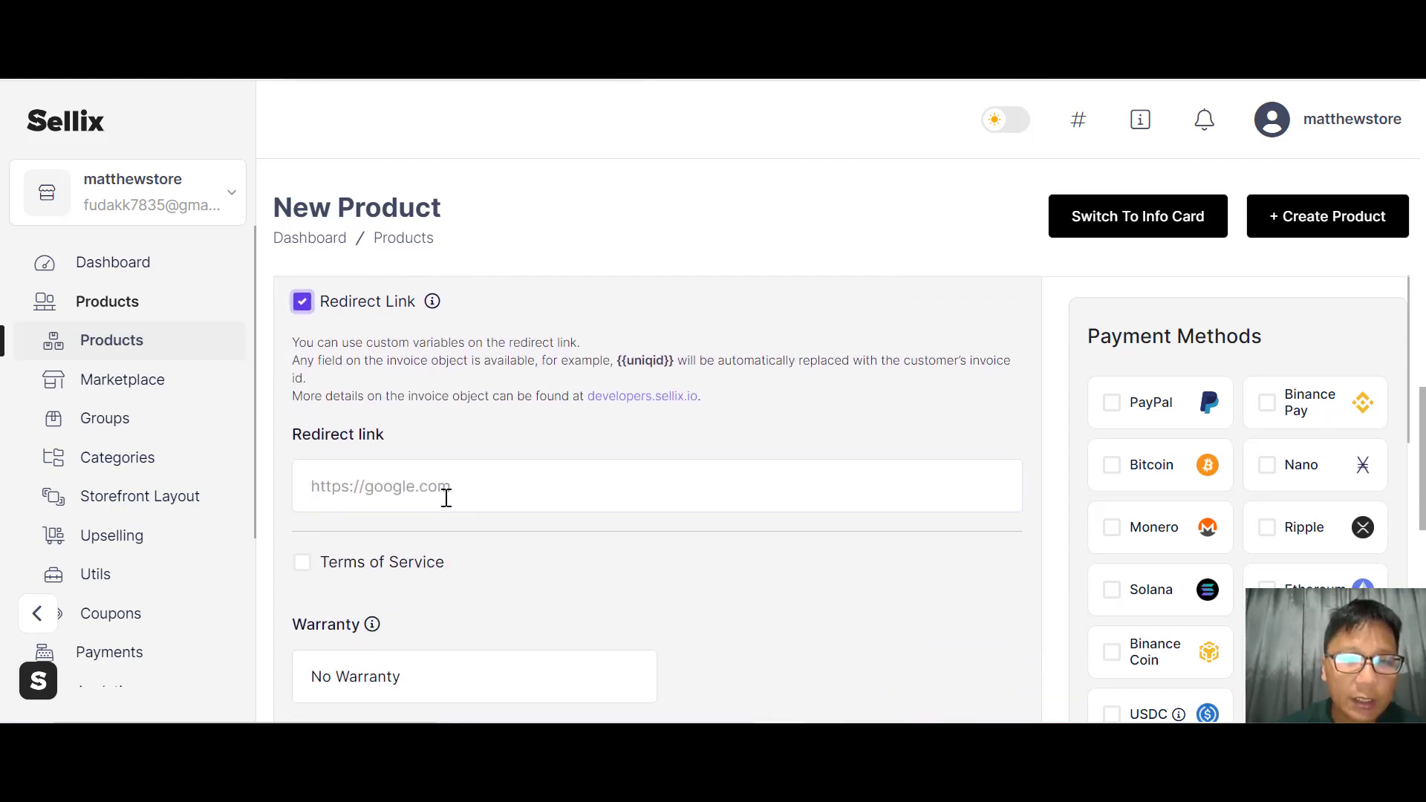
pyautogui.click(303, 566)
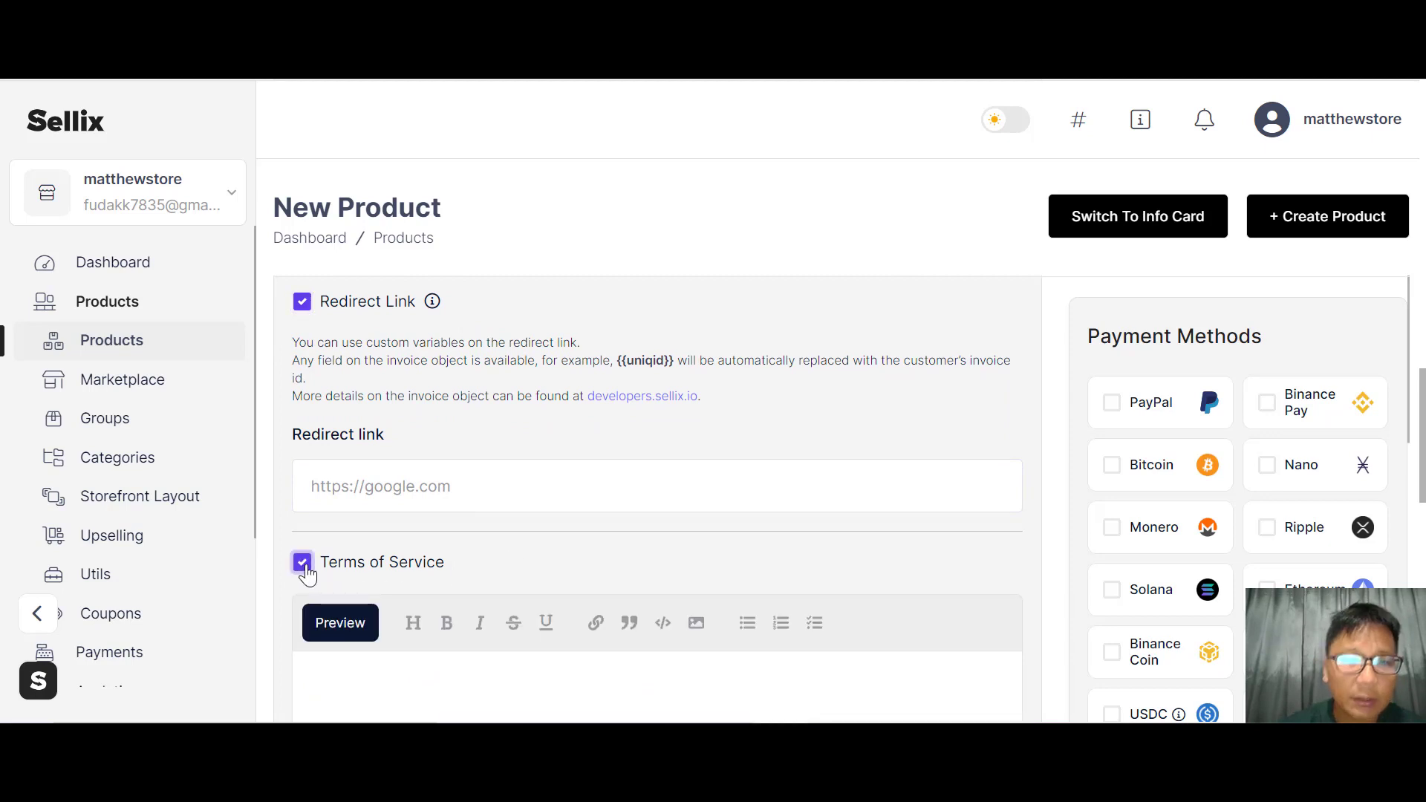
# - Turn off the redirect link option and enter Term as the terms of service text
pyautogui.scroll(1, 305, 571)
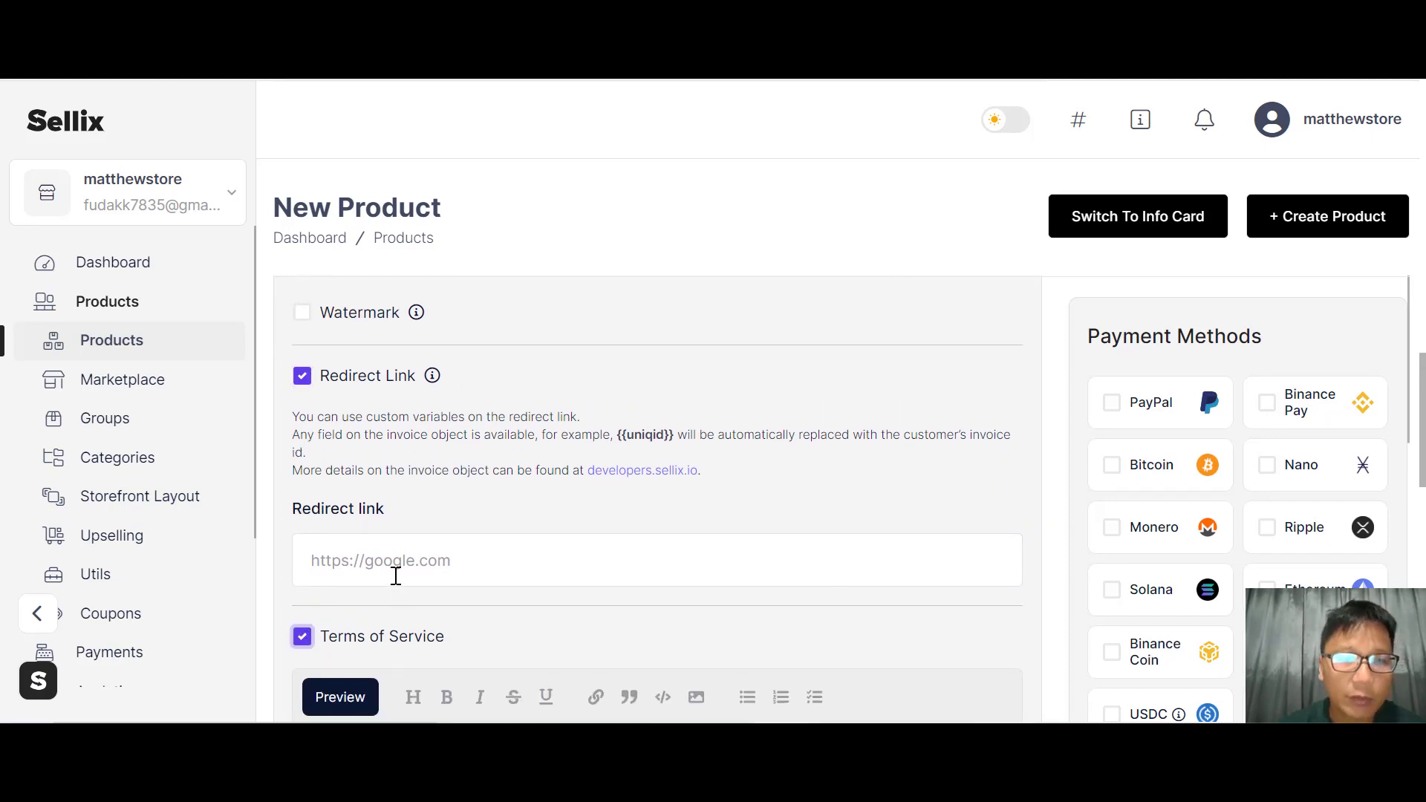
pyautogui.click(303, 383)
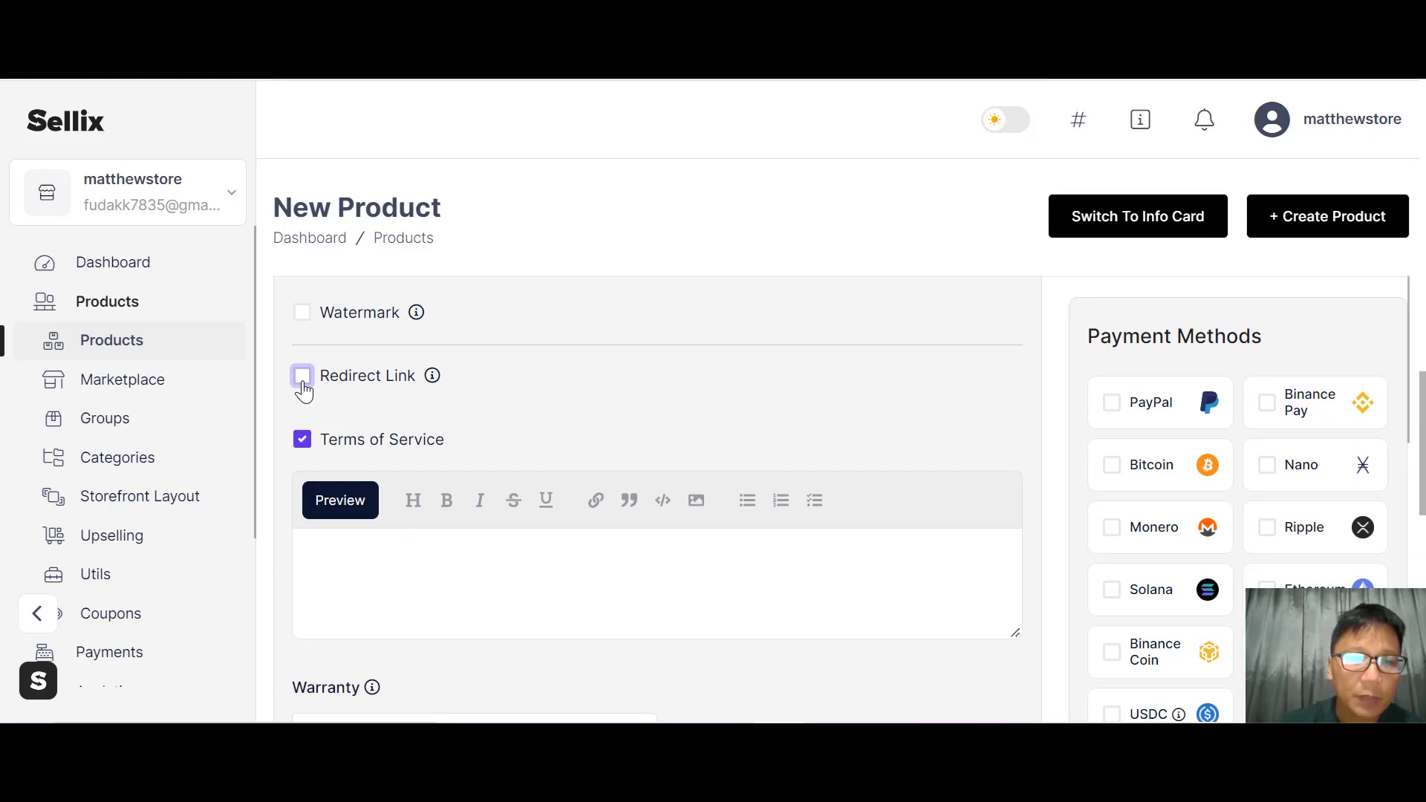
pyautogui.click(570, 608)
pyautogui.write('Term')
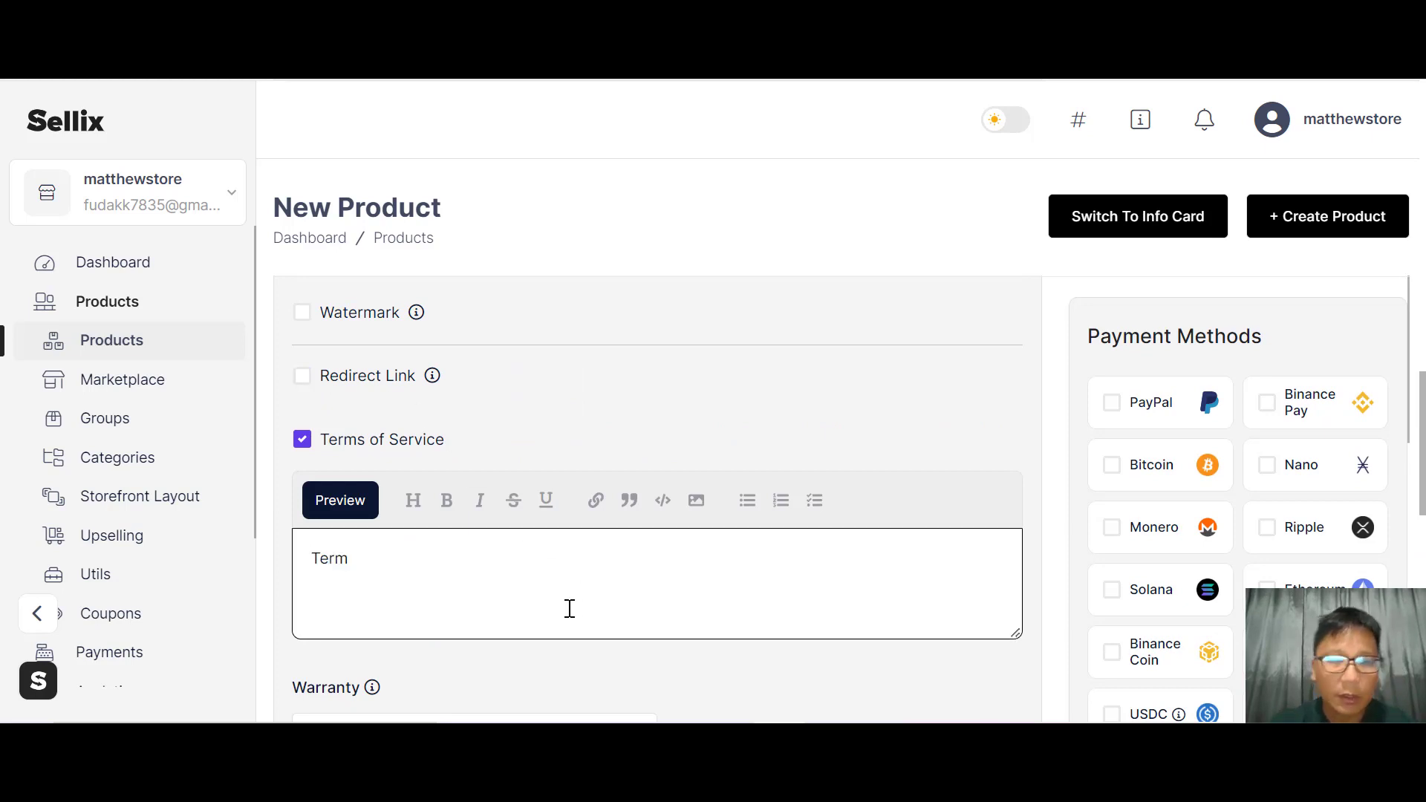
# - Keep the warranty at No Warranty and enter Notes as the note to the customer
pyautogui.scroll(-4, 569, 608)
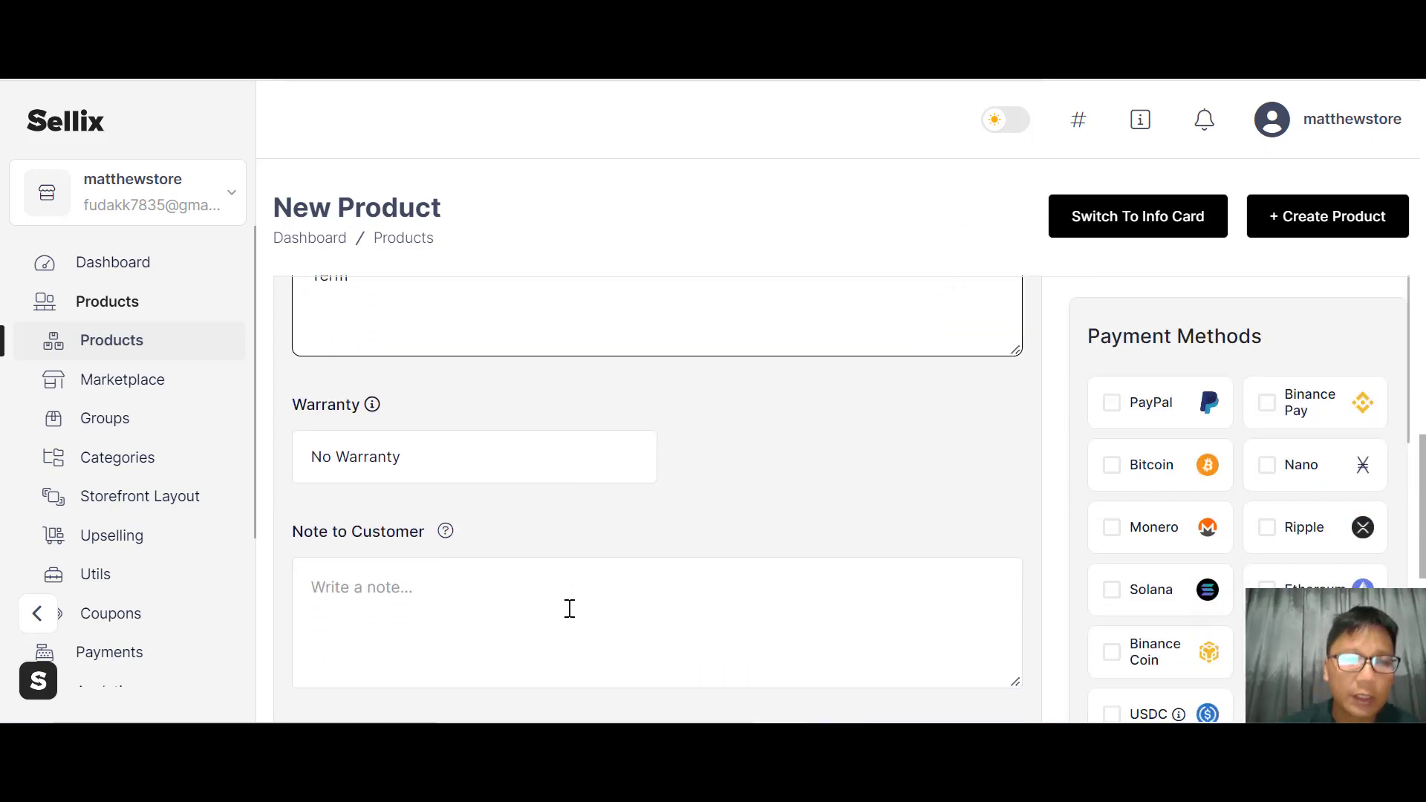
pyautogui.click(428, 462)
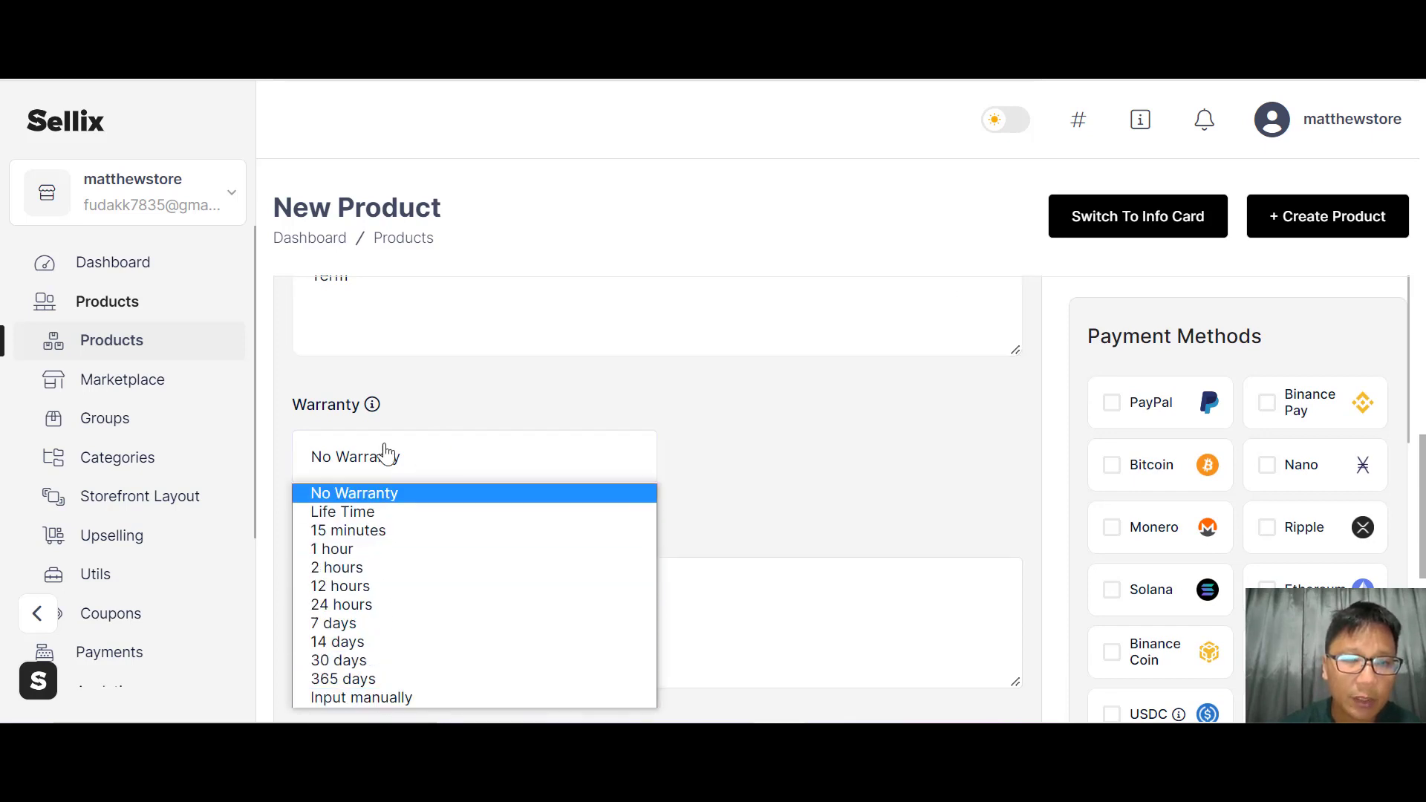
pyautogui.click(756, 419)
pyautogui.scroll(-2, 757, 420)
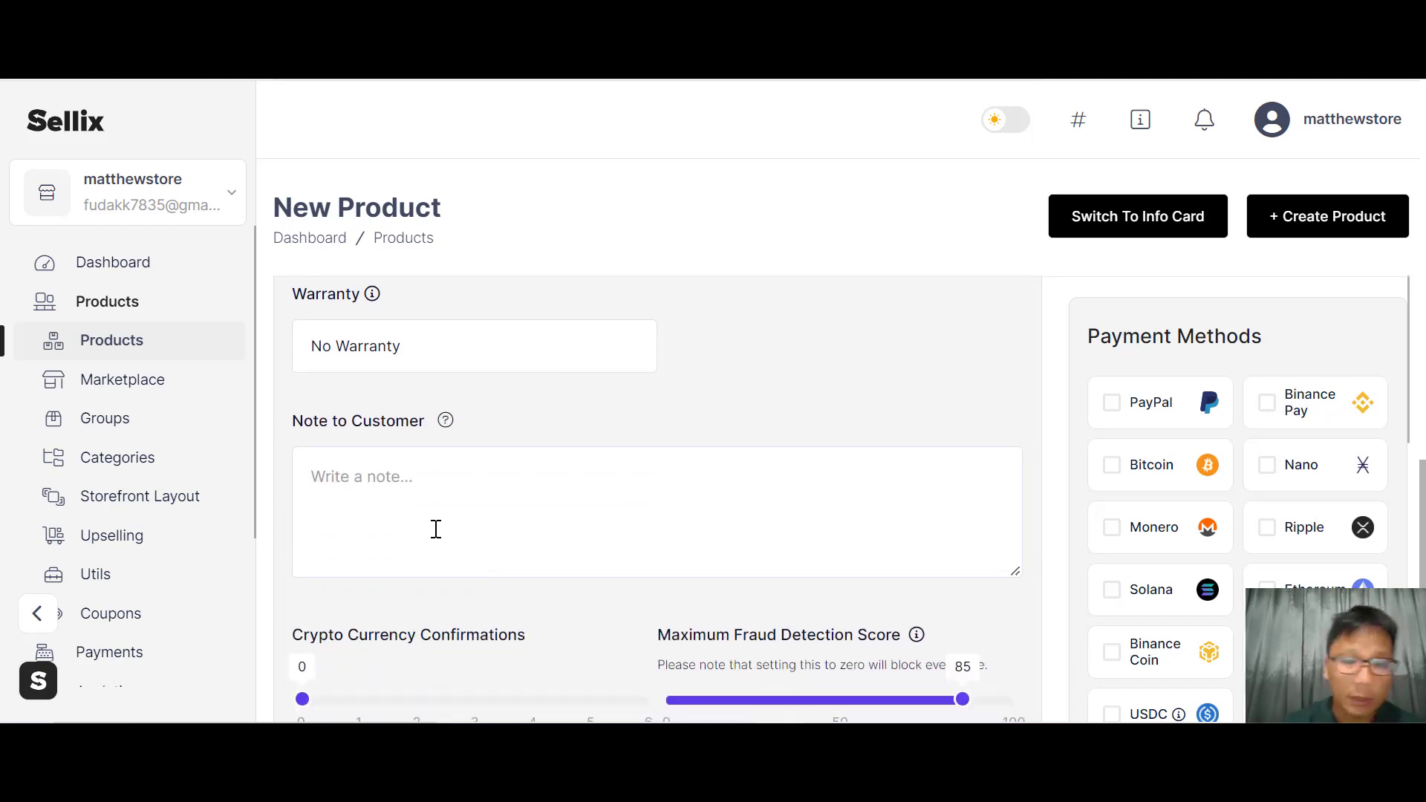
pyautogui.write('Notes')
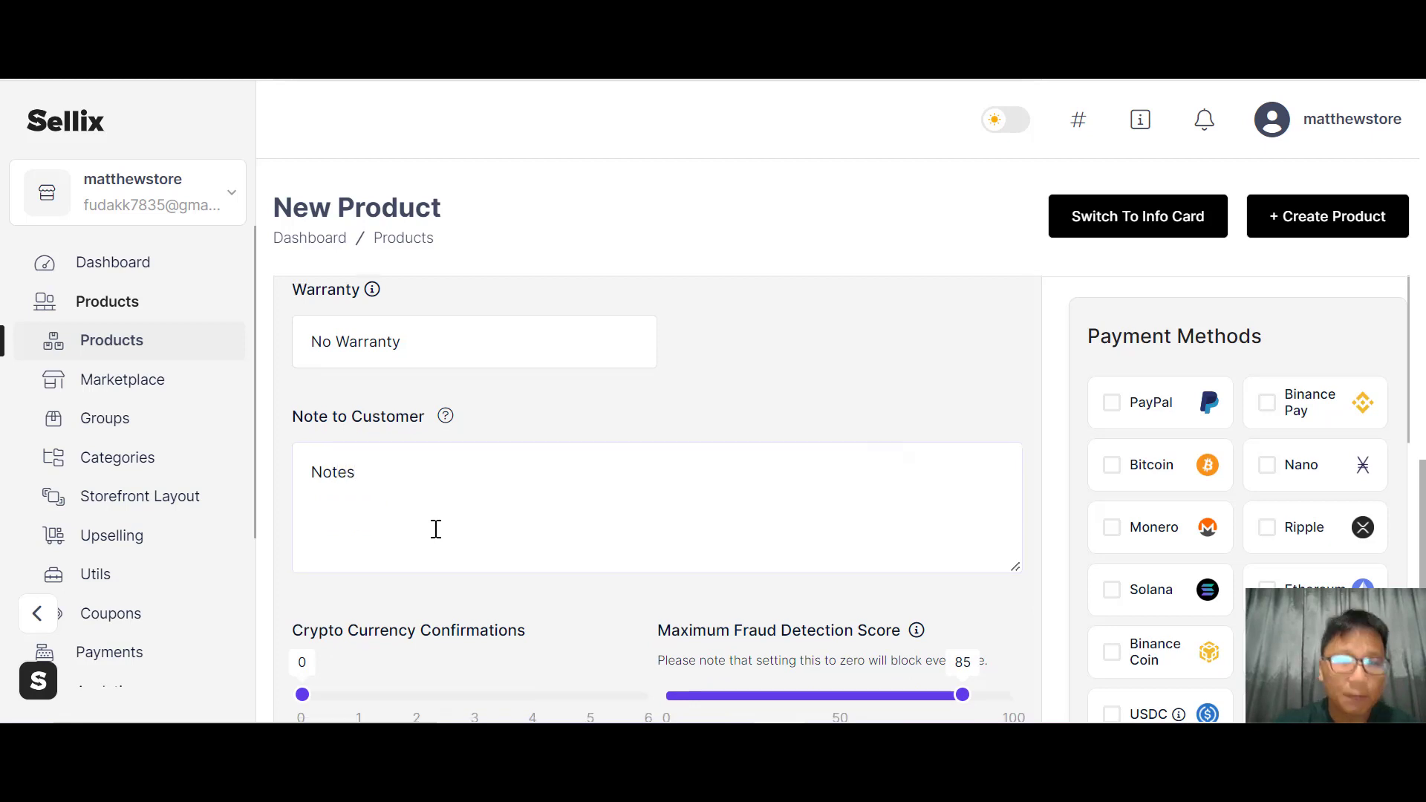
# - Set the product's crypto currency confirmations to 1
pyautogui.scroll(-3, 436, 528)
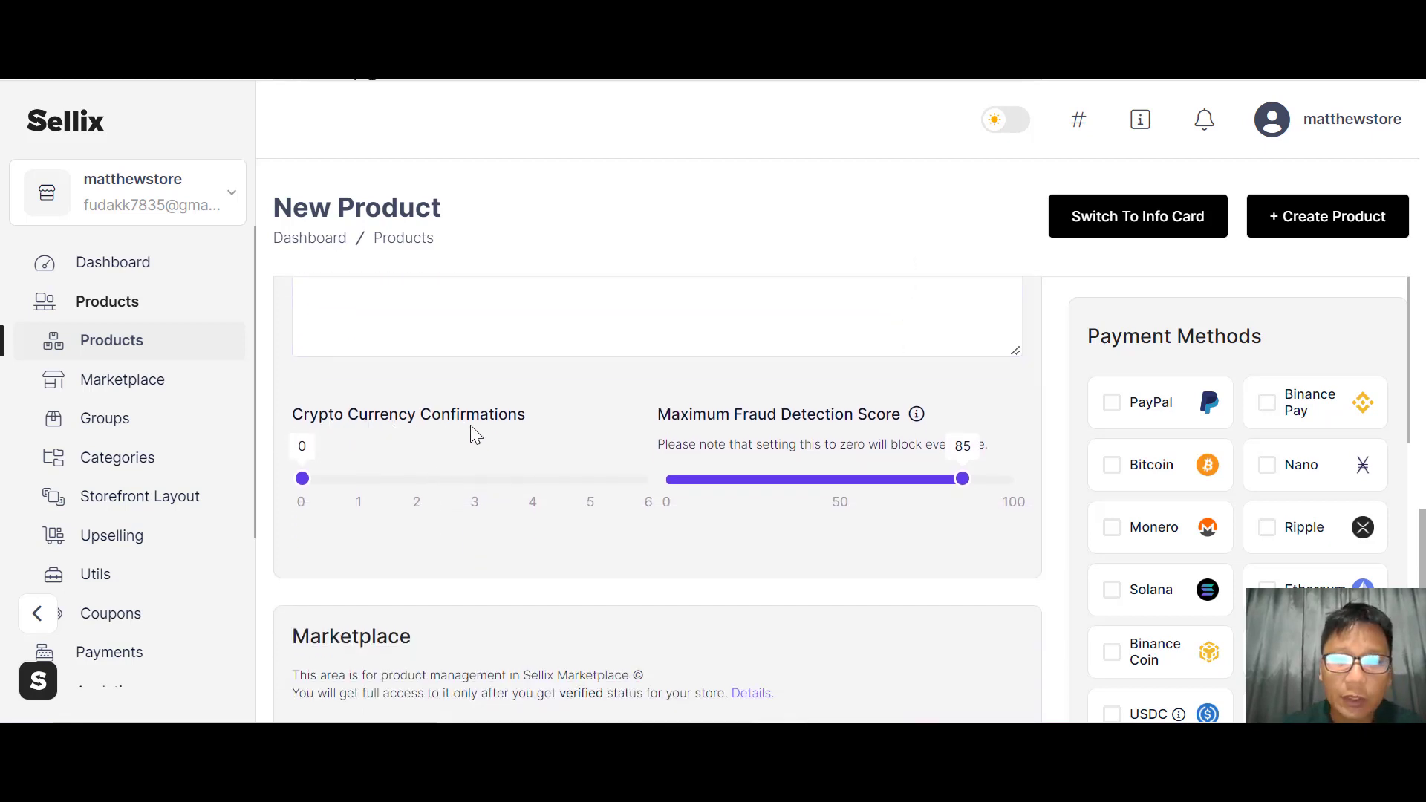
pyautogui.click(359, 479)
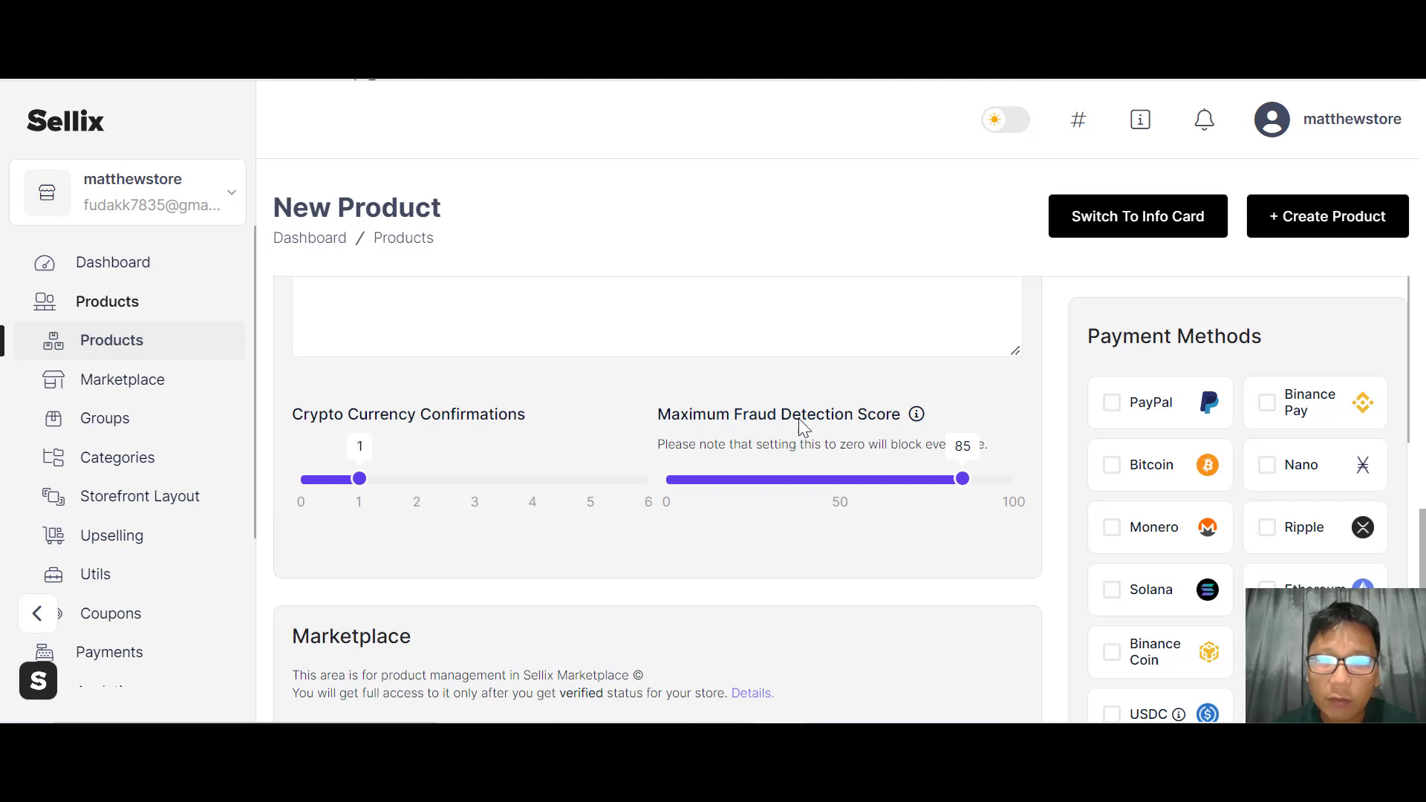
pyautogui.scroll(-3, 761, 490)
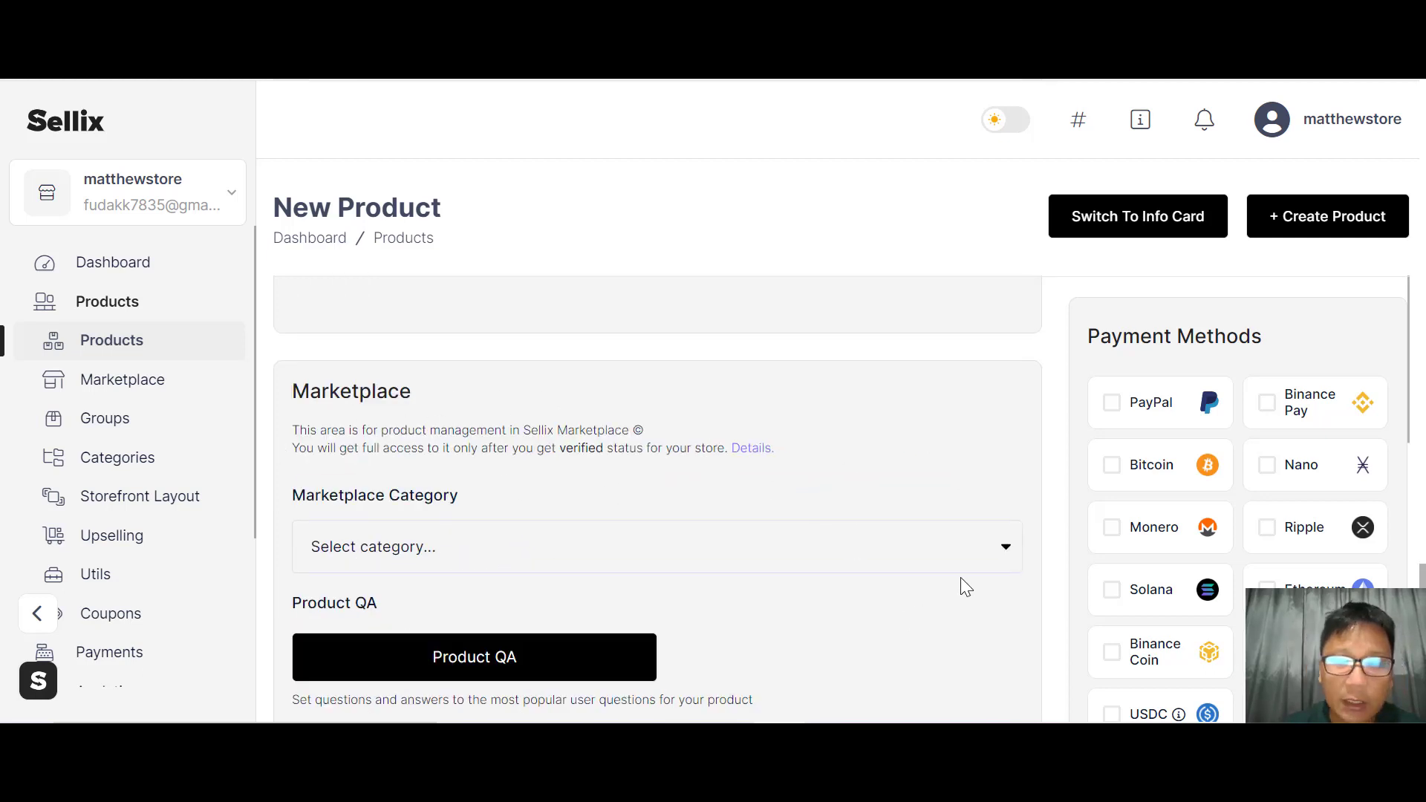
pyautogui.scroll(-1, 965, 556)
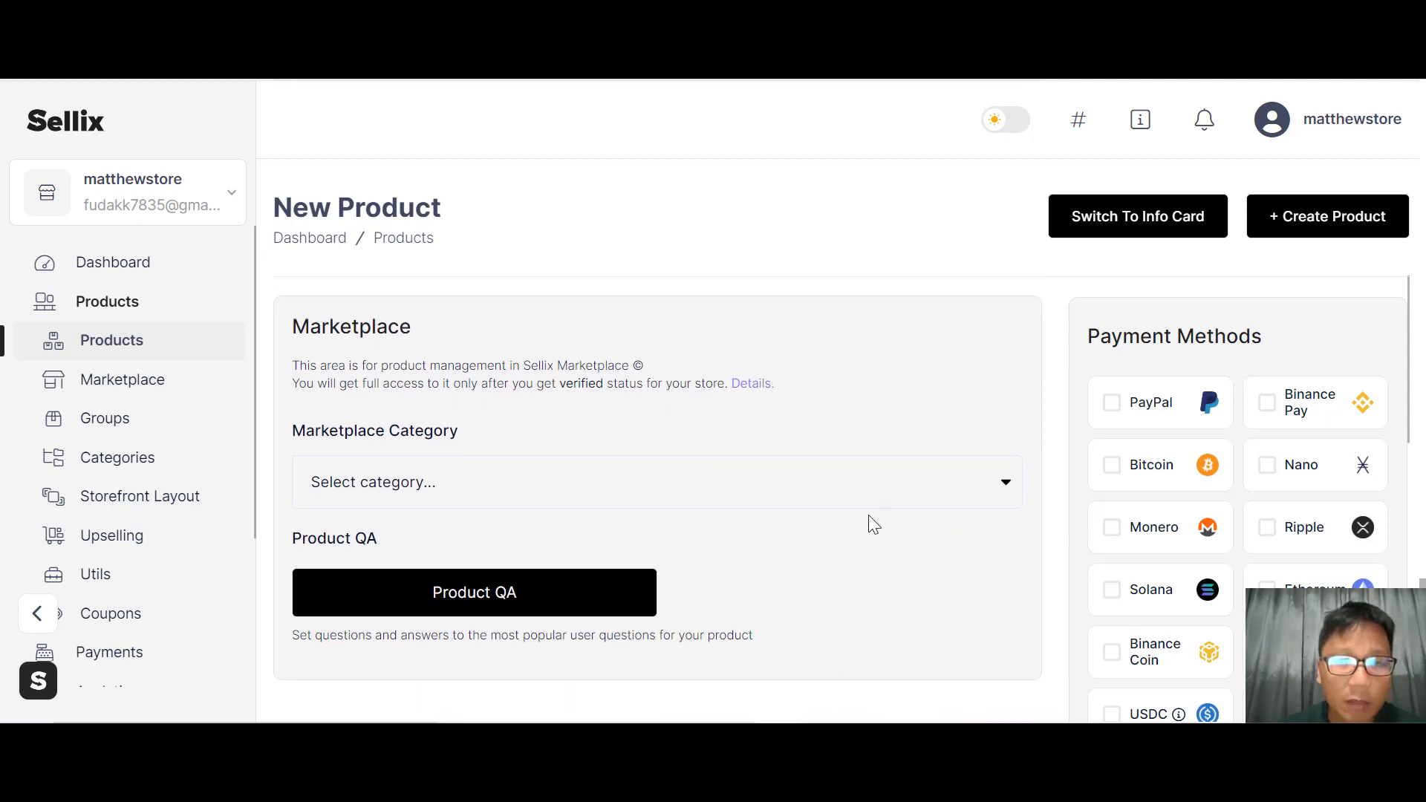
# - Look over the product's marketplace questions and answers and close the list without adding one
pyautogui.click(453, 596)
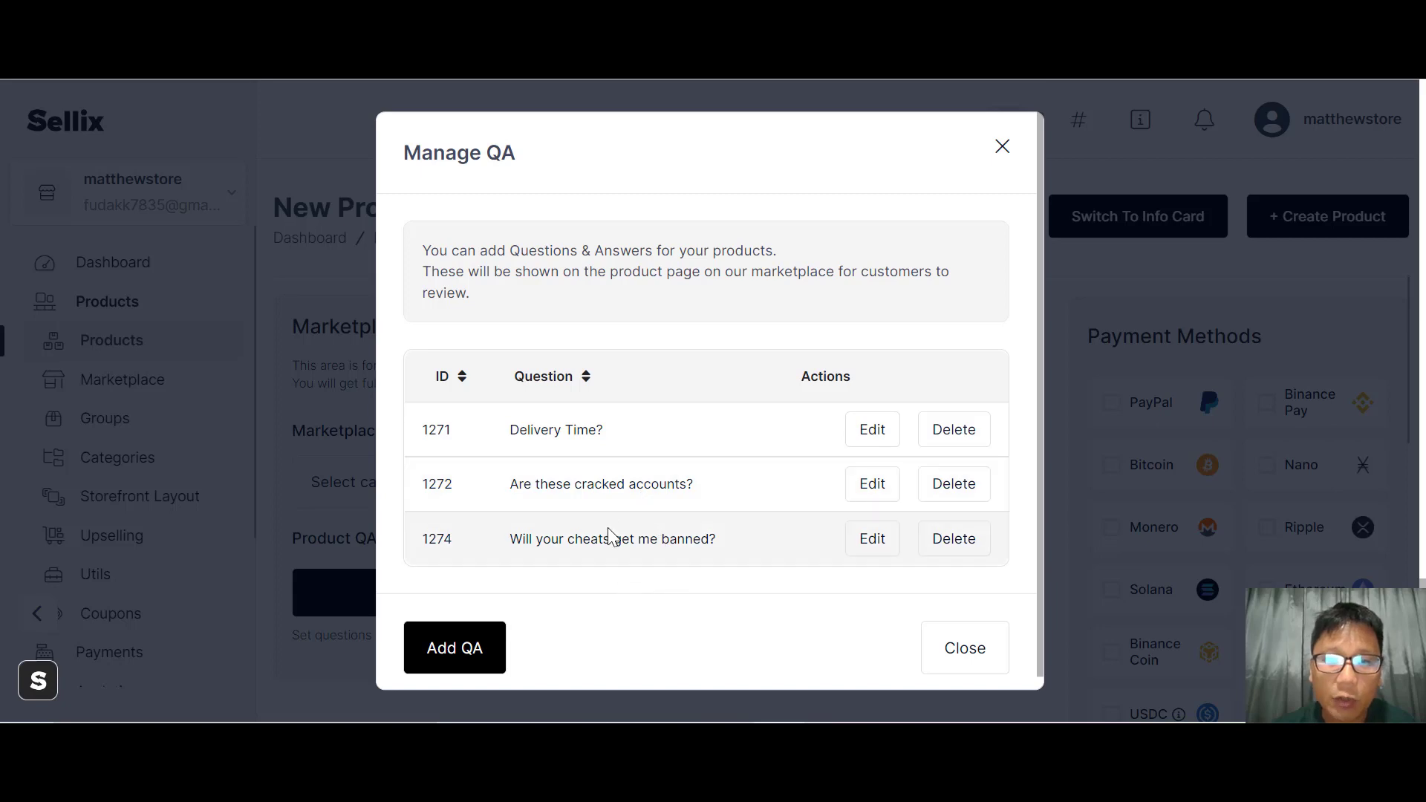
pyautogui.scroll(-1, 736, 545)
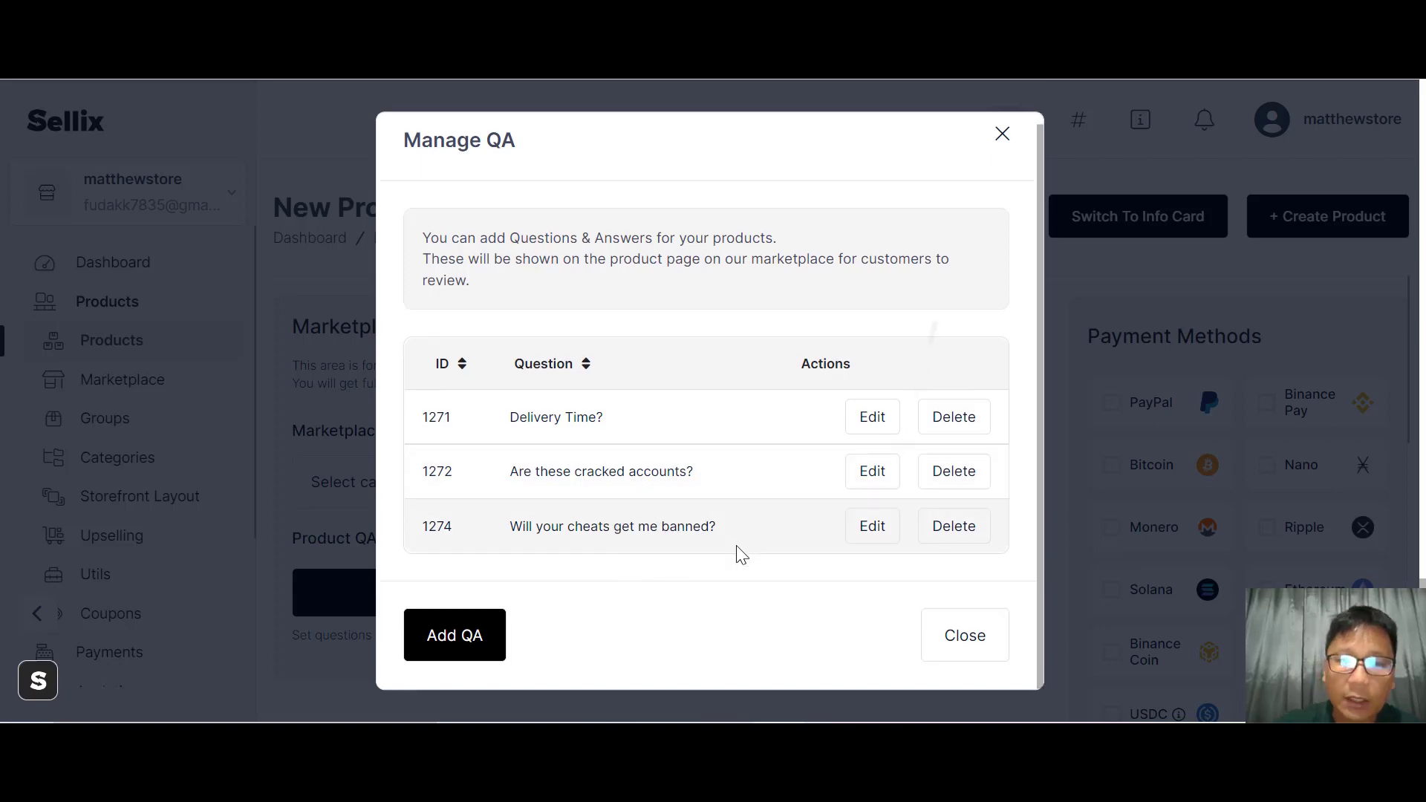
pyautogui.click(468, 636)
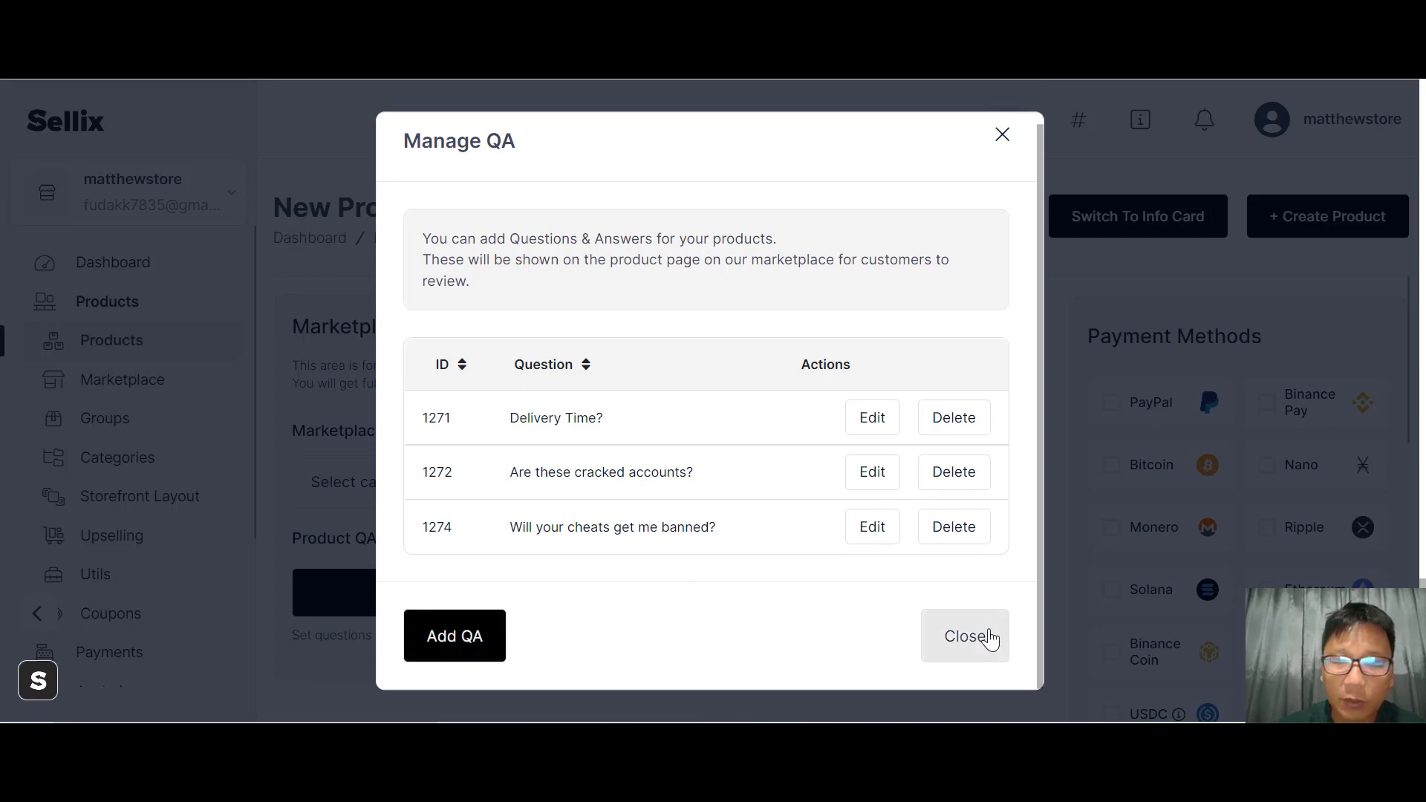
pyautogui.click(965, 636)
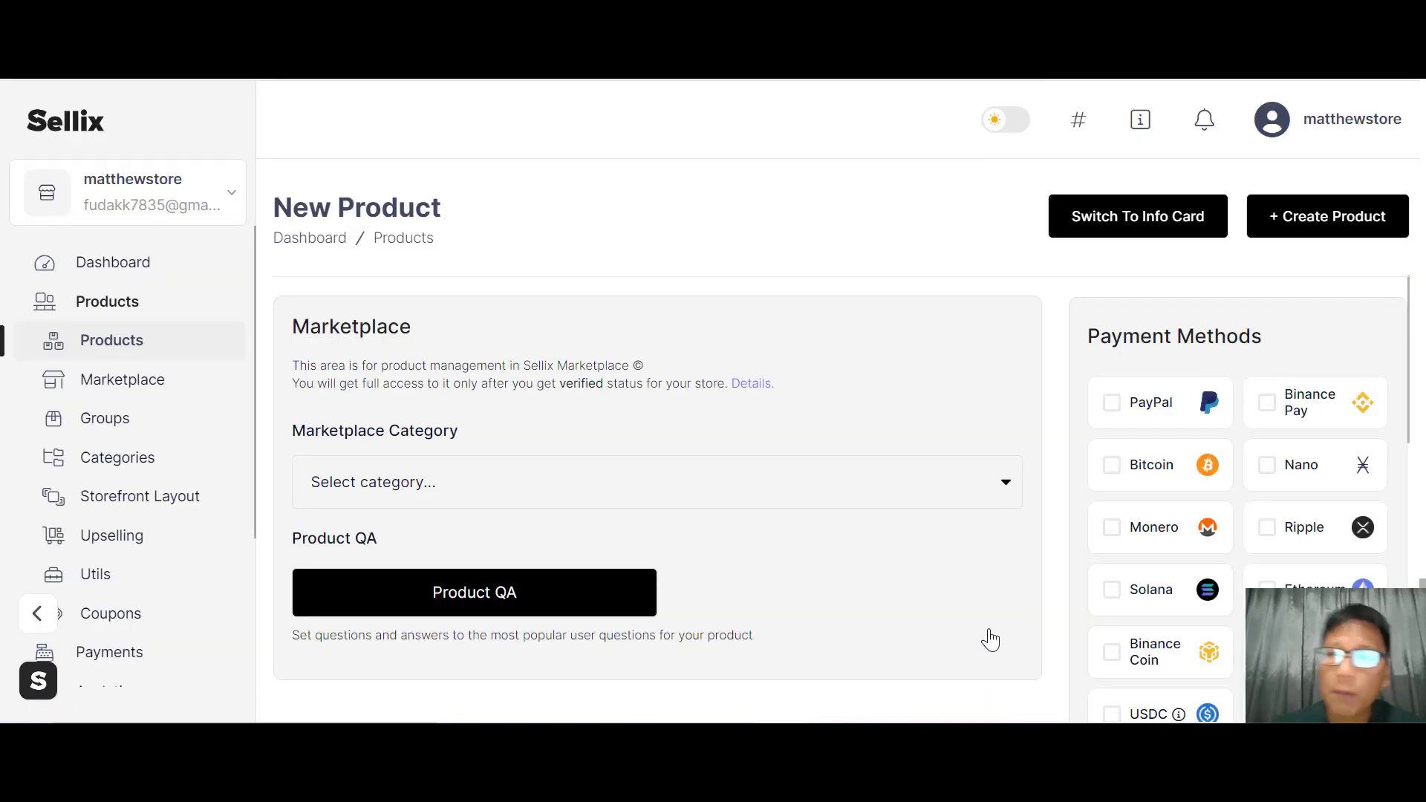
# - Enable PayPal, Bitcoin, Nano and Ripple as the product's payment methods
pyautogui.click(1111, 402)
pyautogui.click(1109, 470)
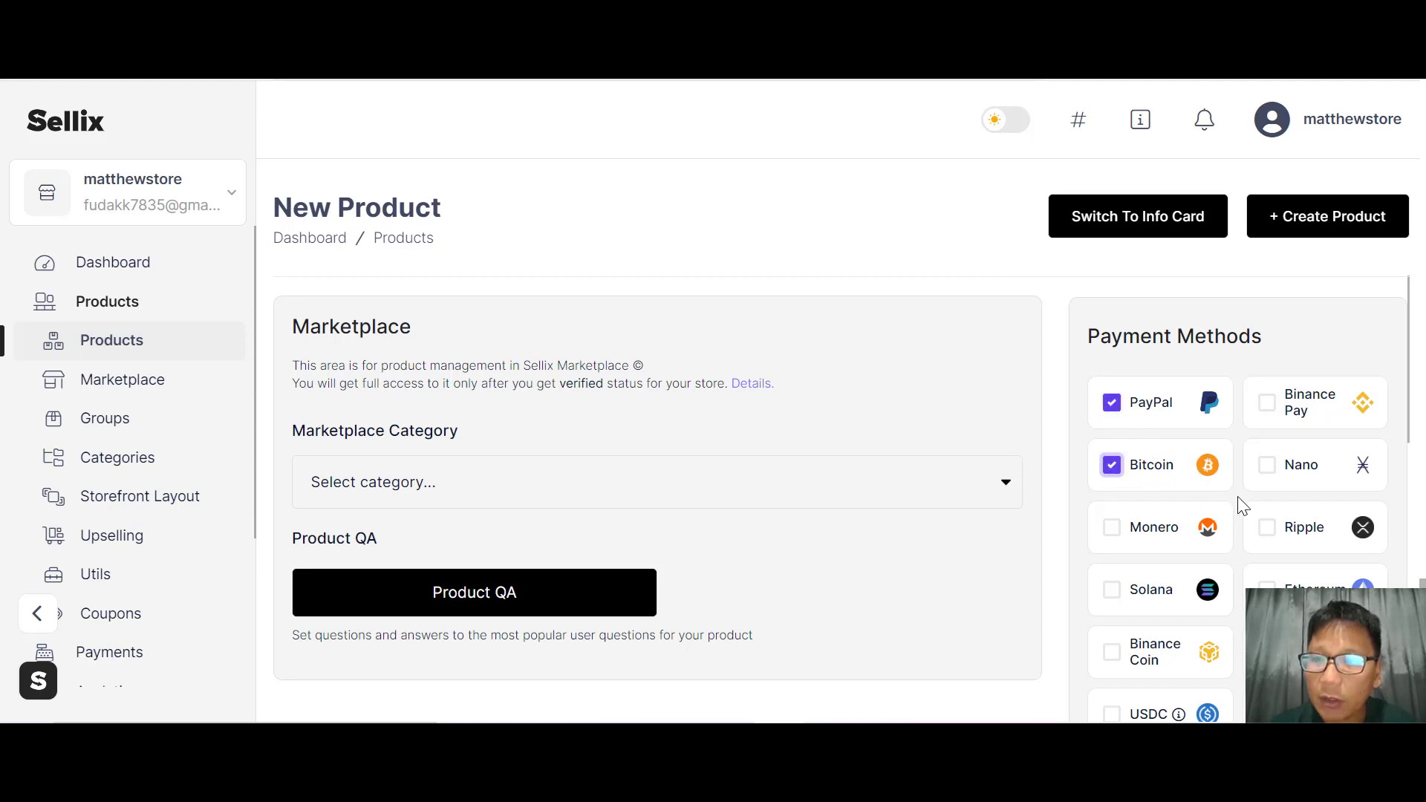
pyautogui.click(1266, 468)
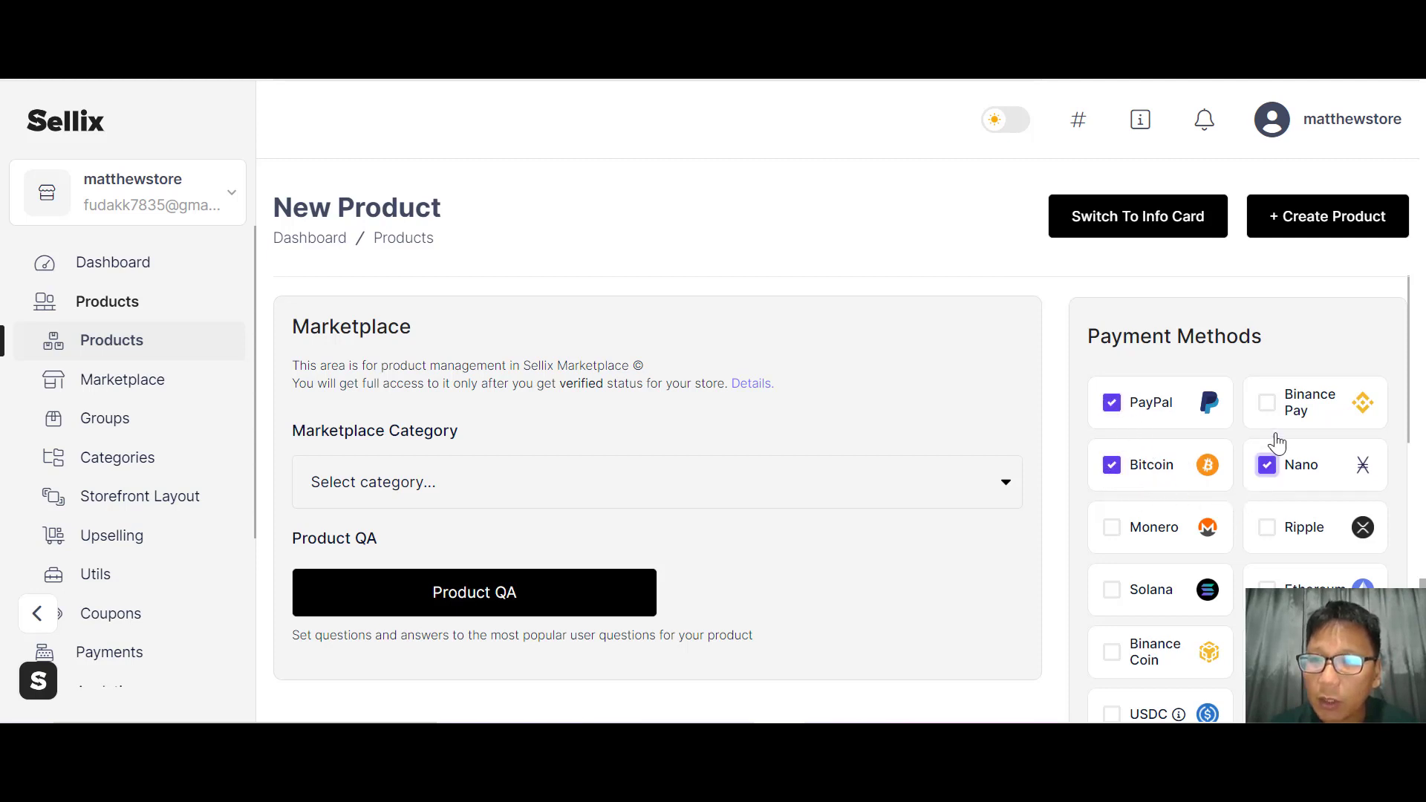
pyautogui.click(1268, 532)
# - Examine the fields for a new volume discount on the product, and leave without adding a discount
pyautogui.scroll(-4, 1192, 560)
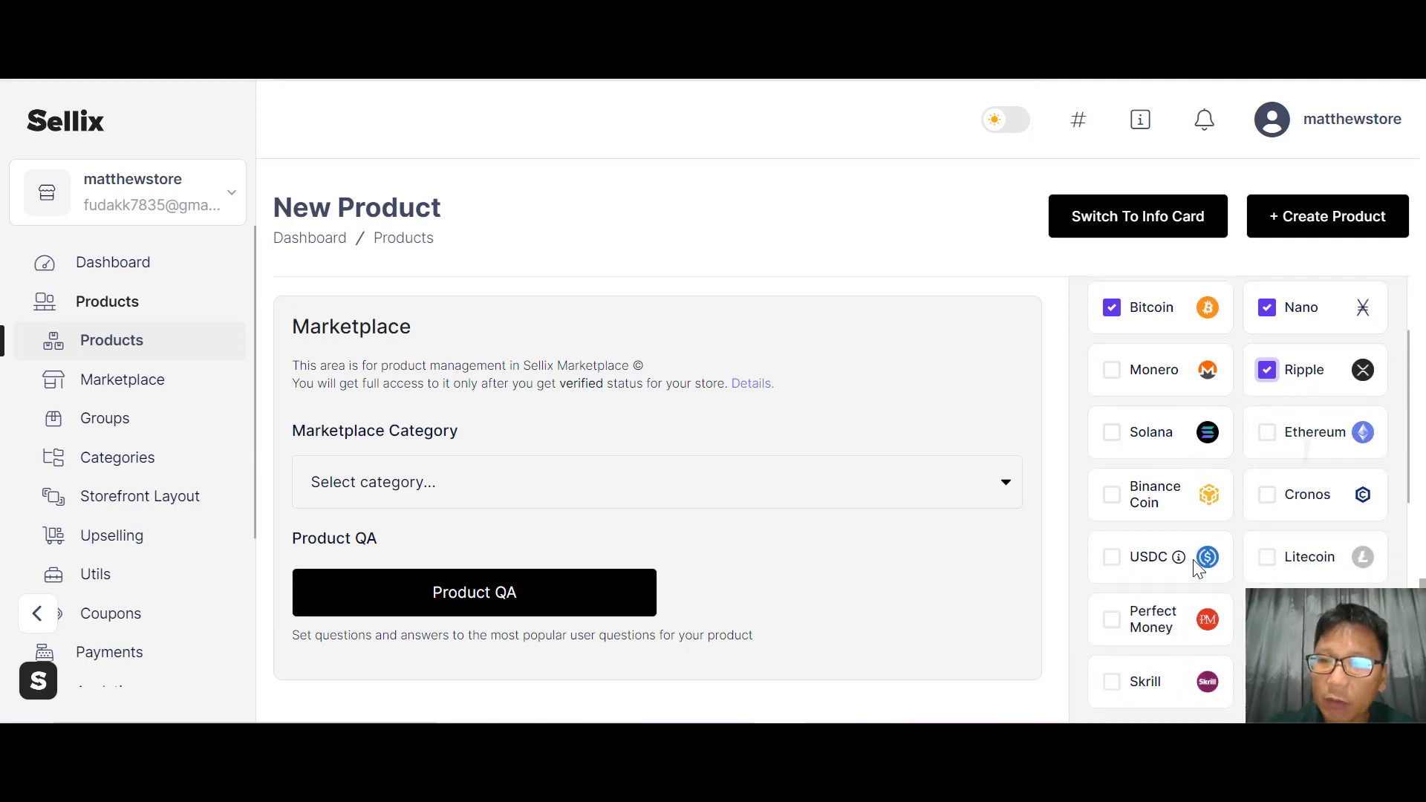
pyautogui.scroll(-2, 1193, 559)
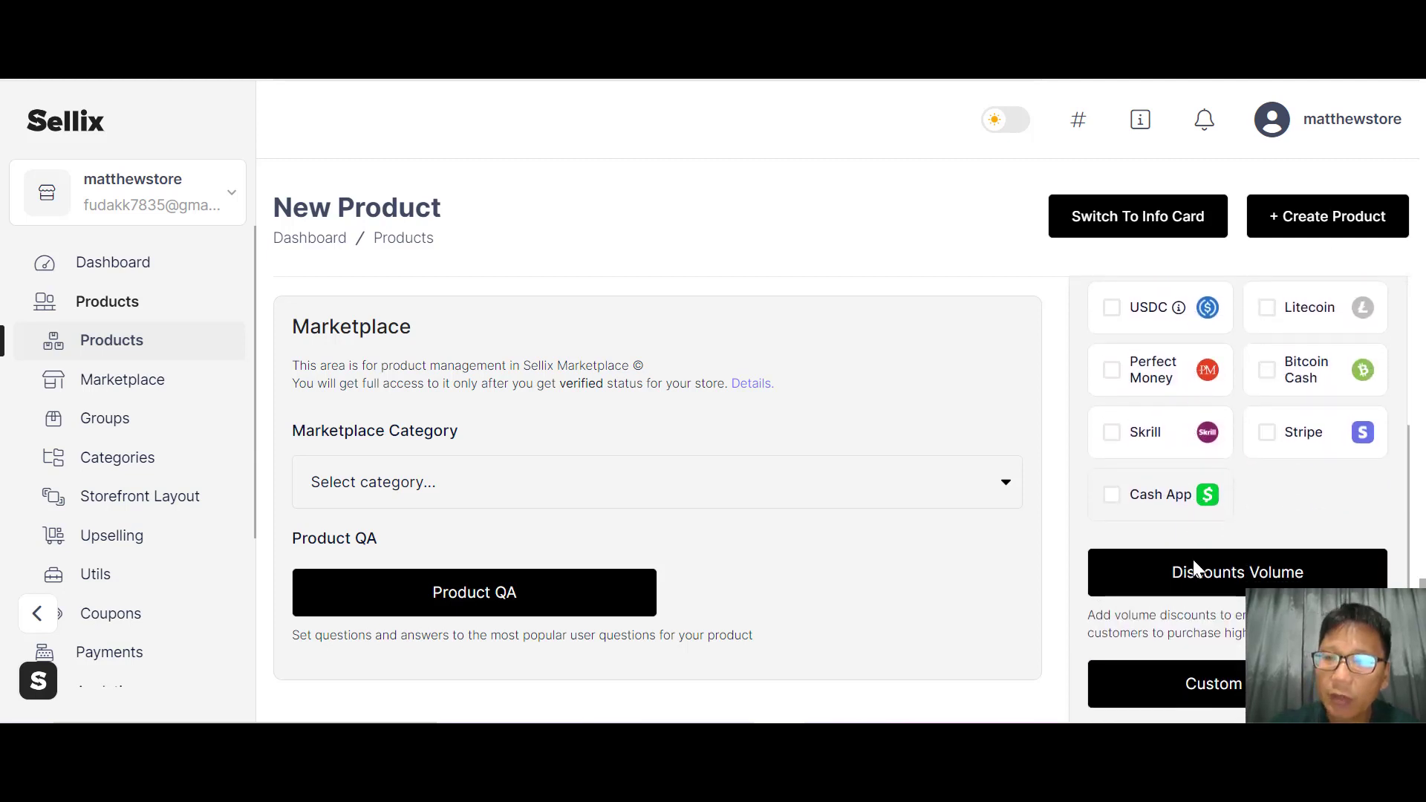
pyautogui.click(1257, 576)
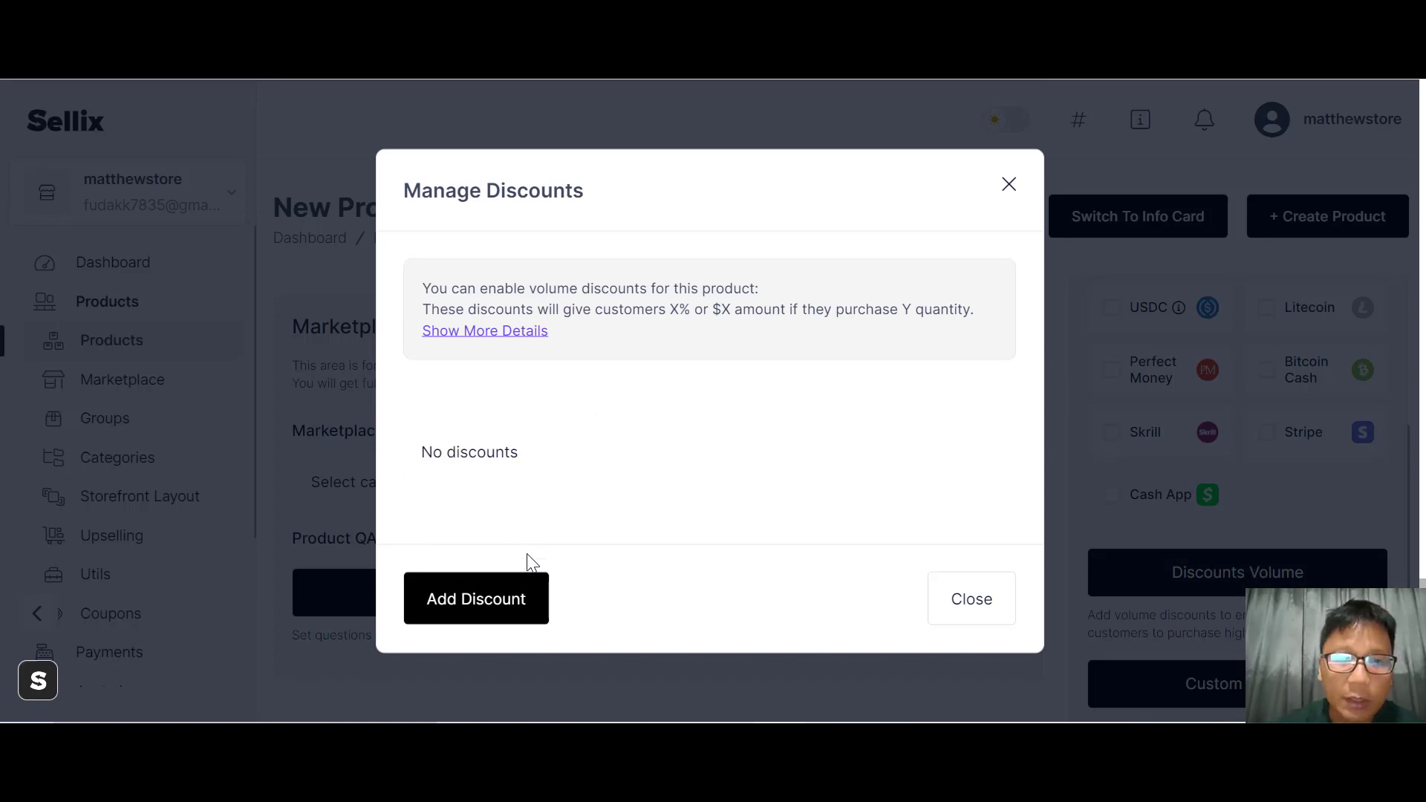
pyautogui.click(508, 616)
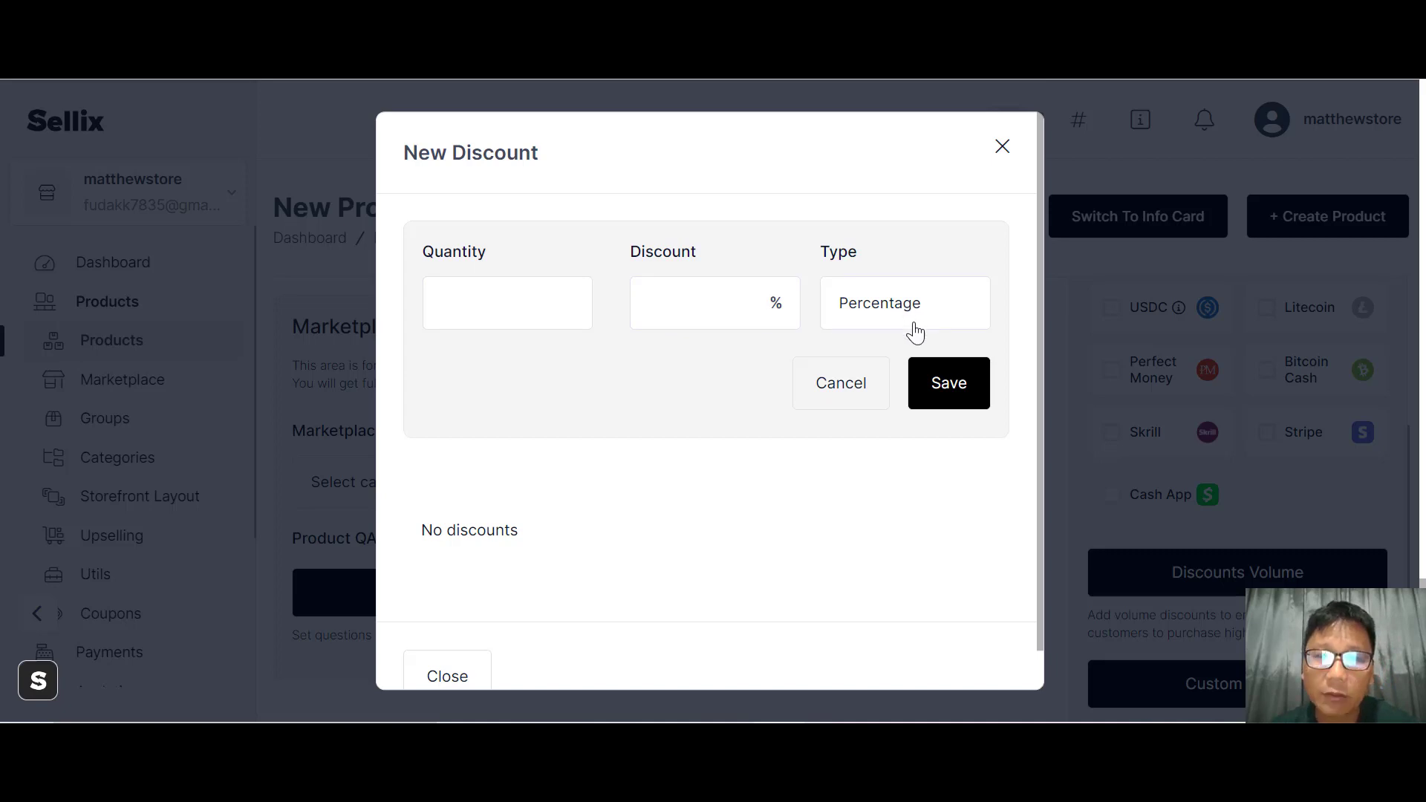
pyautogui.click(844, 391)
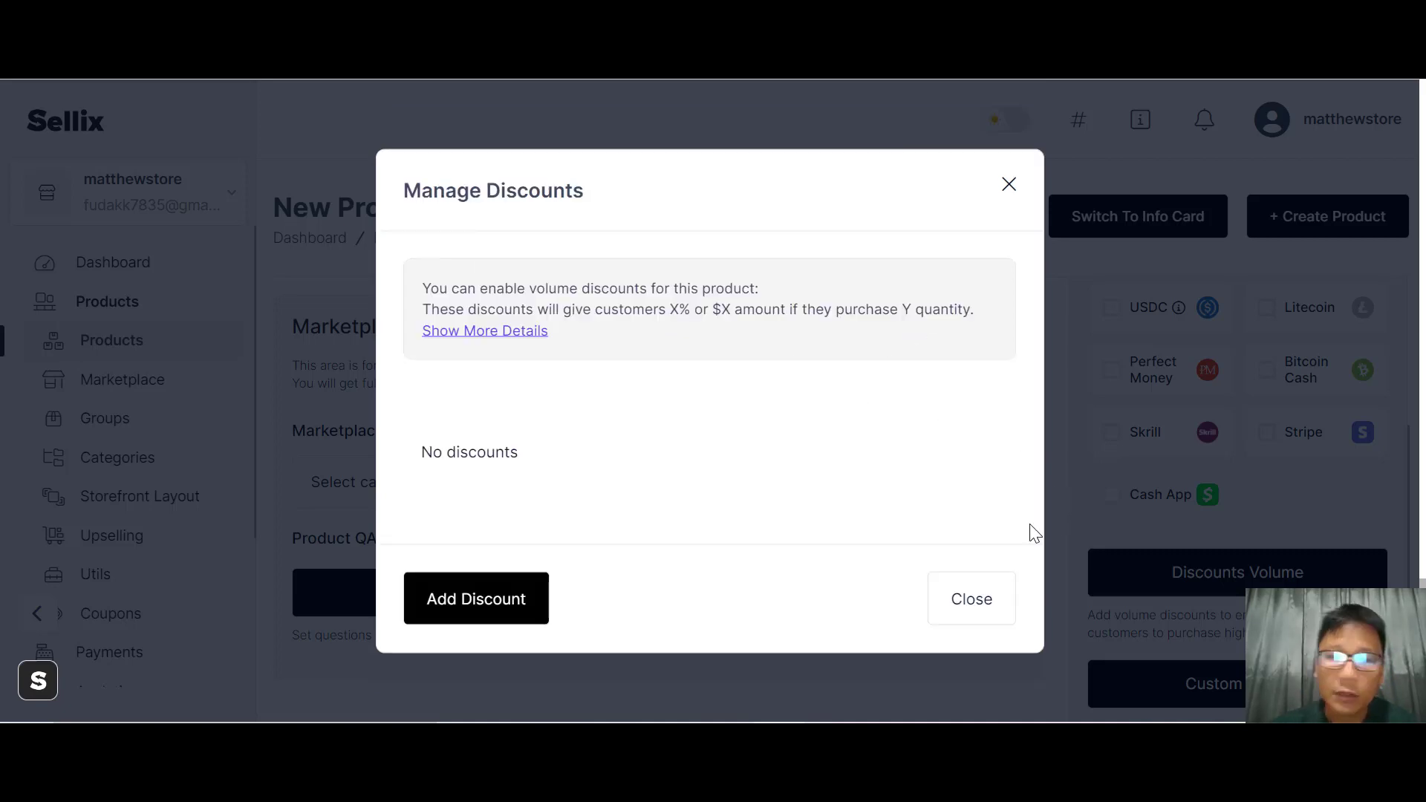
pyautogui.click(969, 594)
# - Leave the custom fields, webhook and price discount options unset and create the product
pyautogui.scroll(-3, 972, 588)
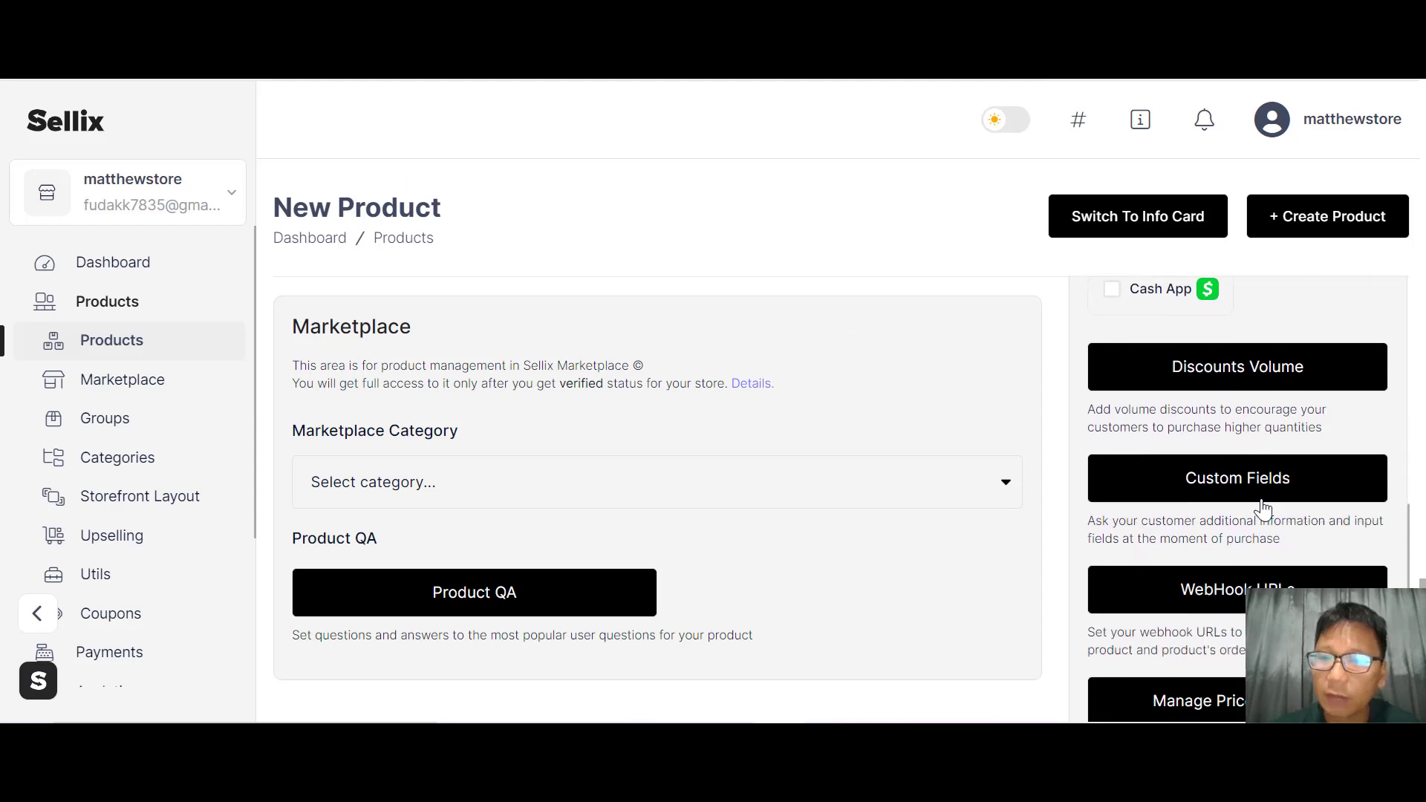
pyautogui.scroll(-2, 1230, 595)
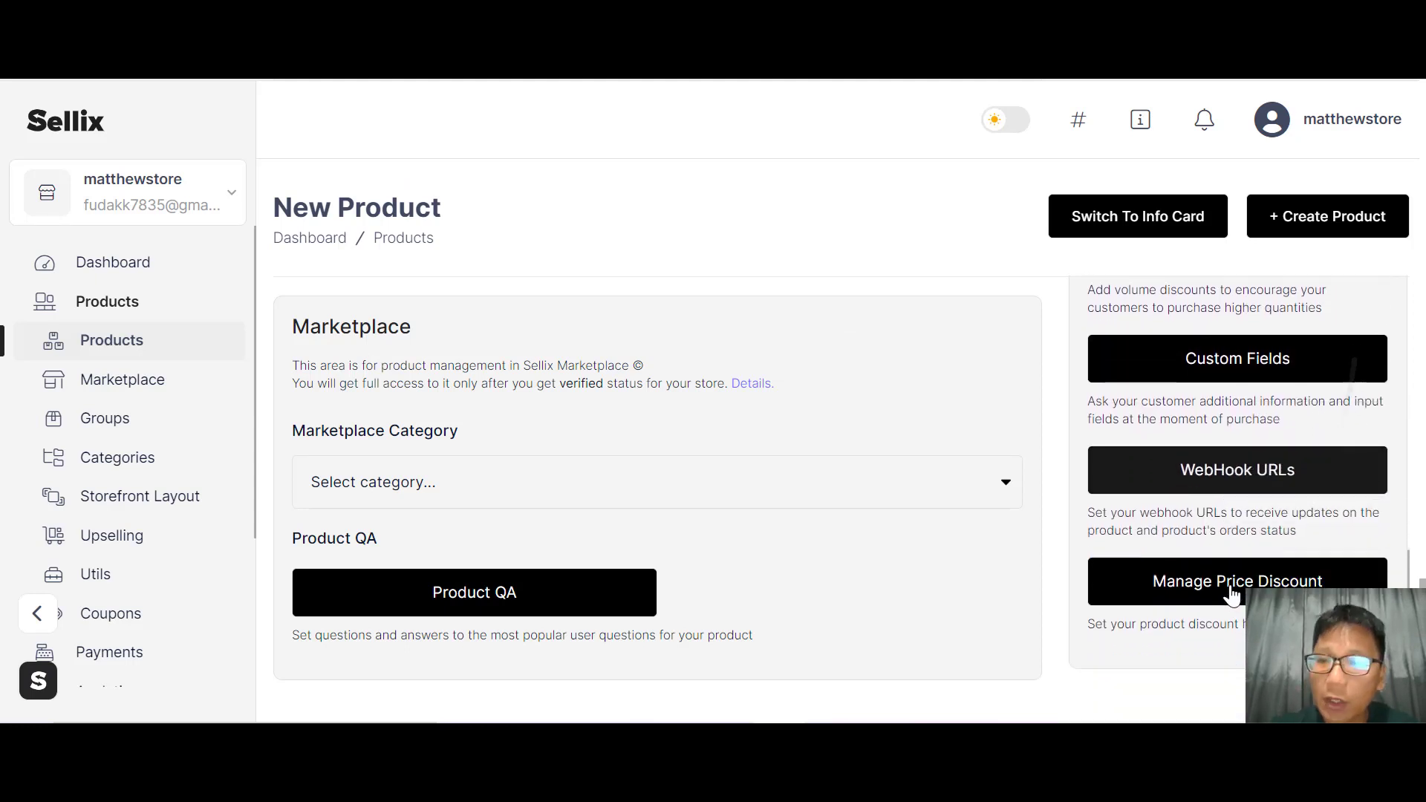
pyautogui.scroll(5, 1233, 598)
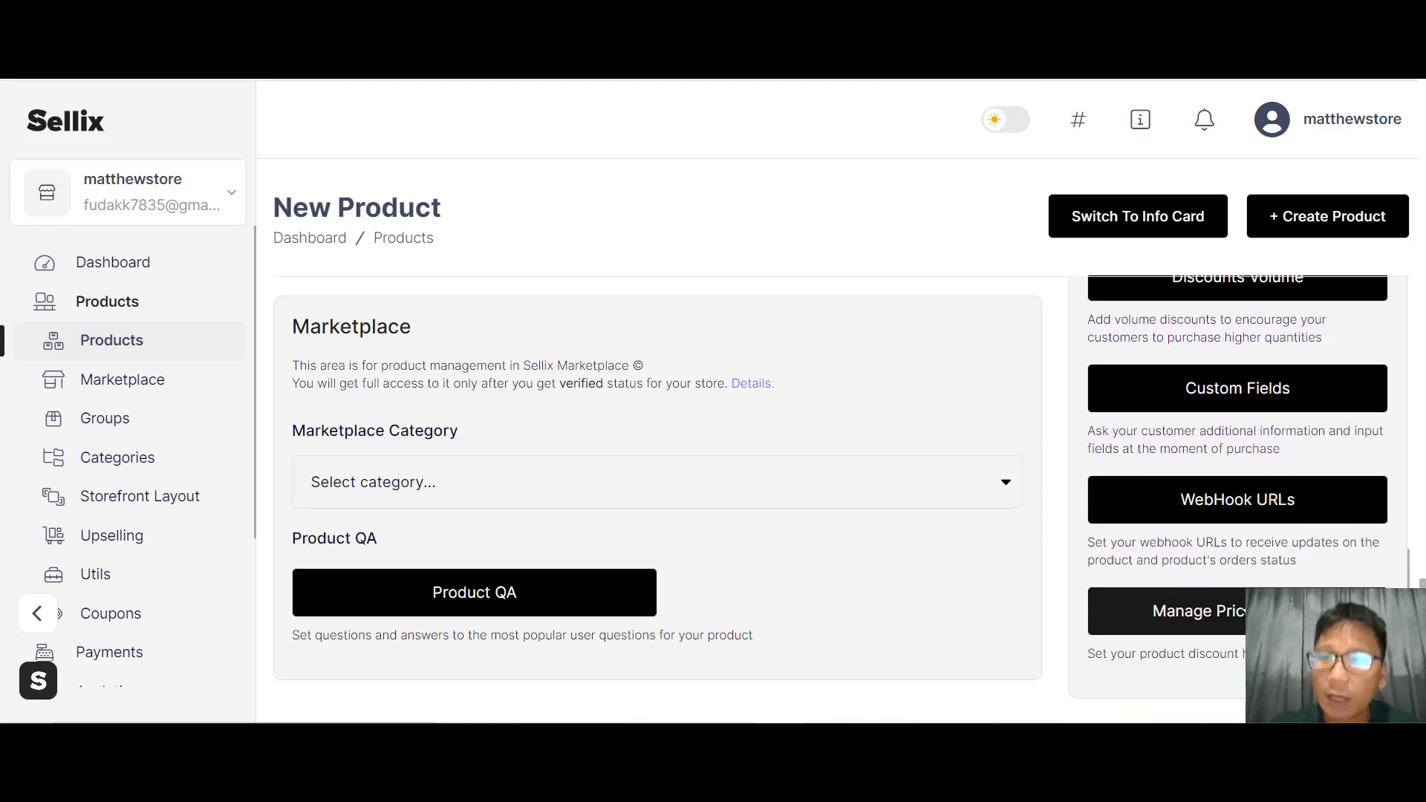
pyautogui.click(1361, 232)
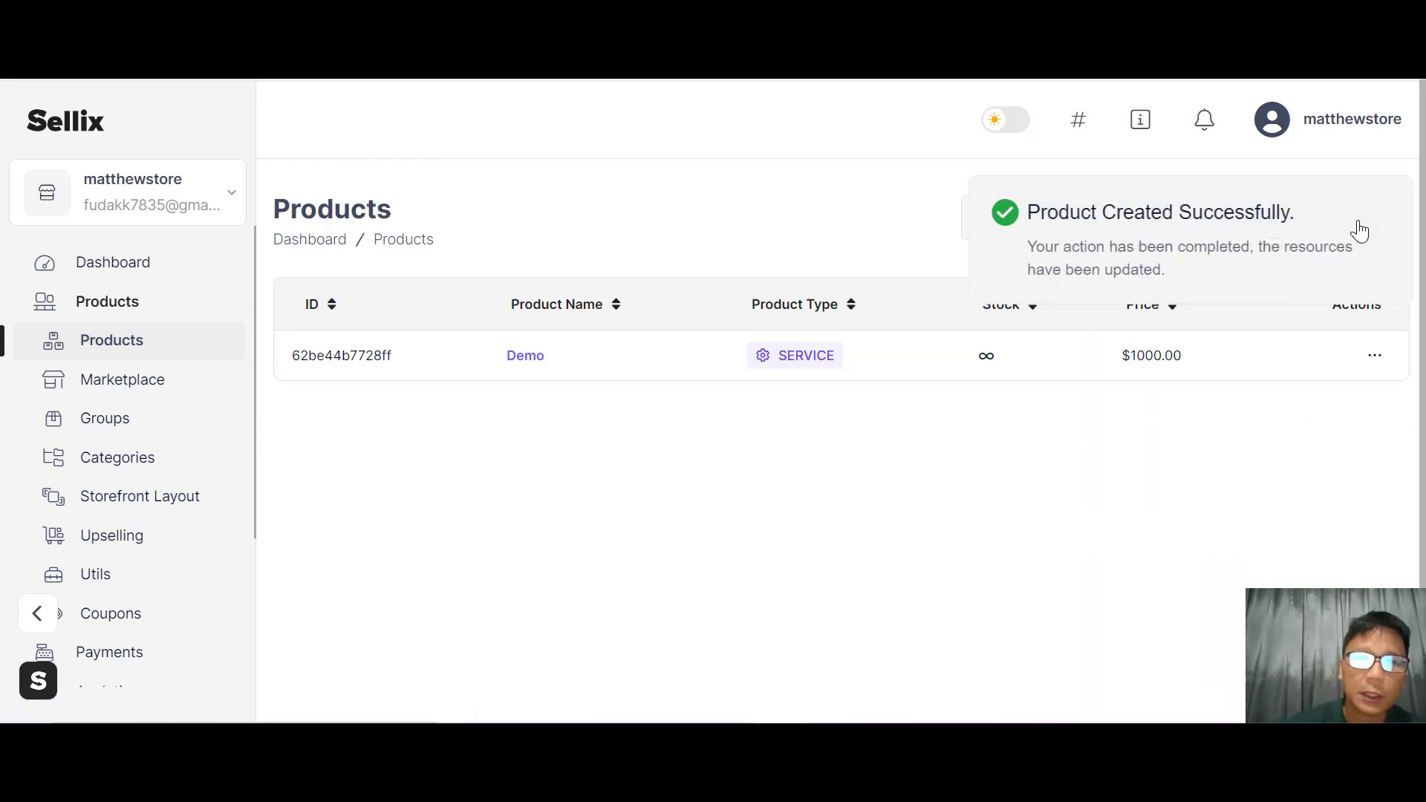
# - Show the actions available for the Demo product and dismiss them without choosing one
pyautogui.click(1375, 355)
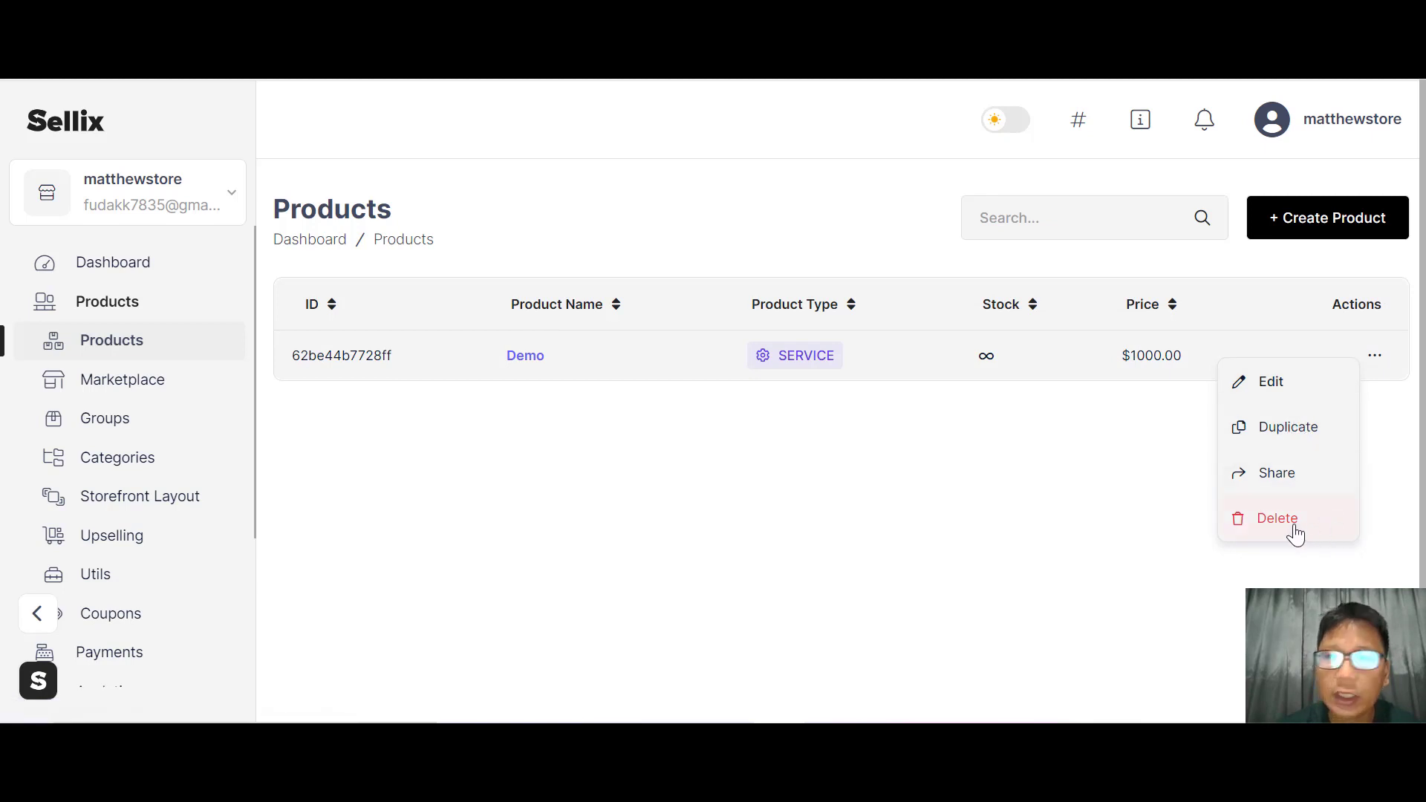
pyautogui.click(938, 579)
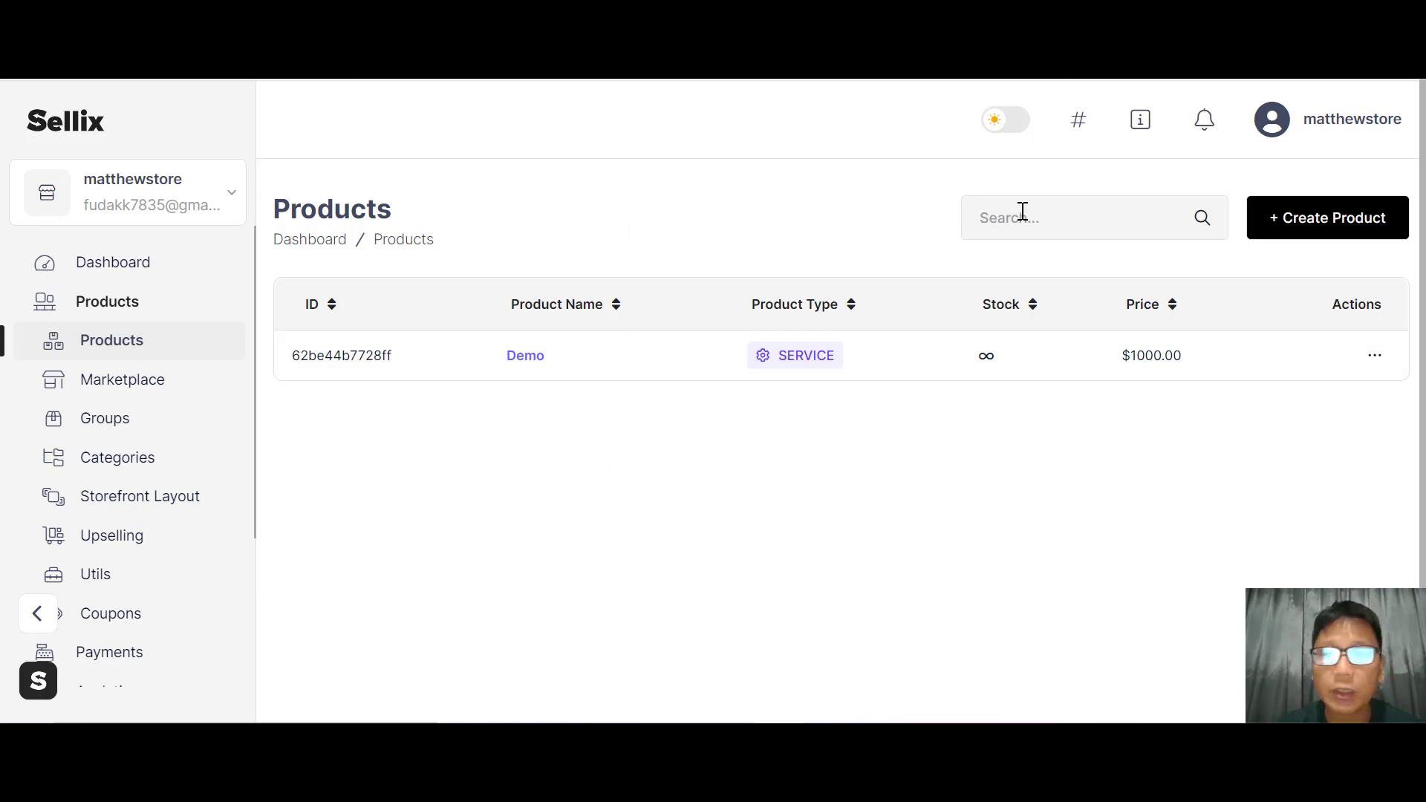
# - Switch the dashboard to the dark theme and back to light, and view the Sellix social media links
pyautogui.click(998, 136)
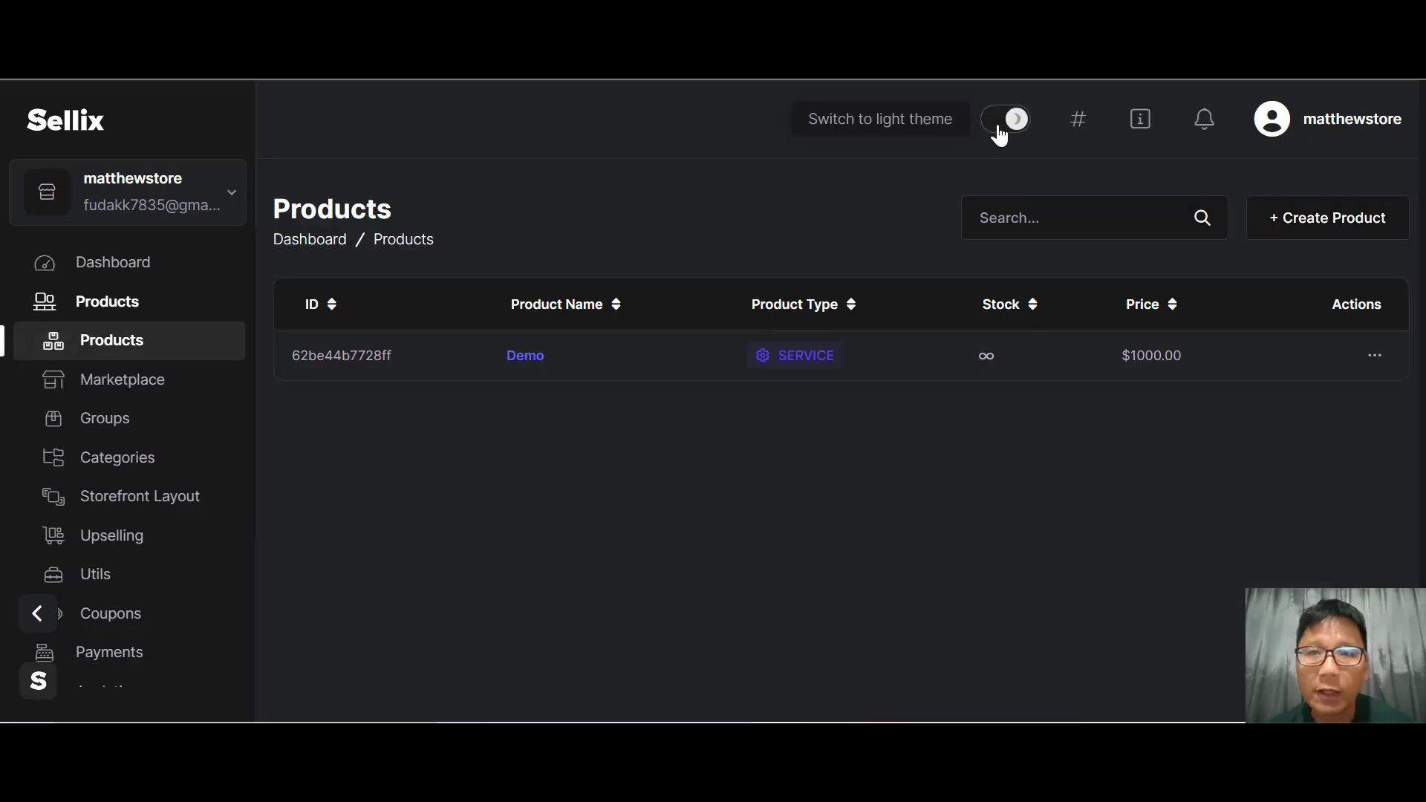
pyautogui.click(999, 136)
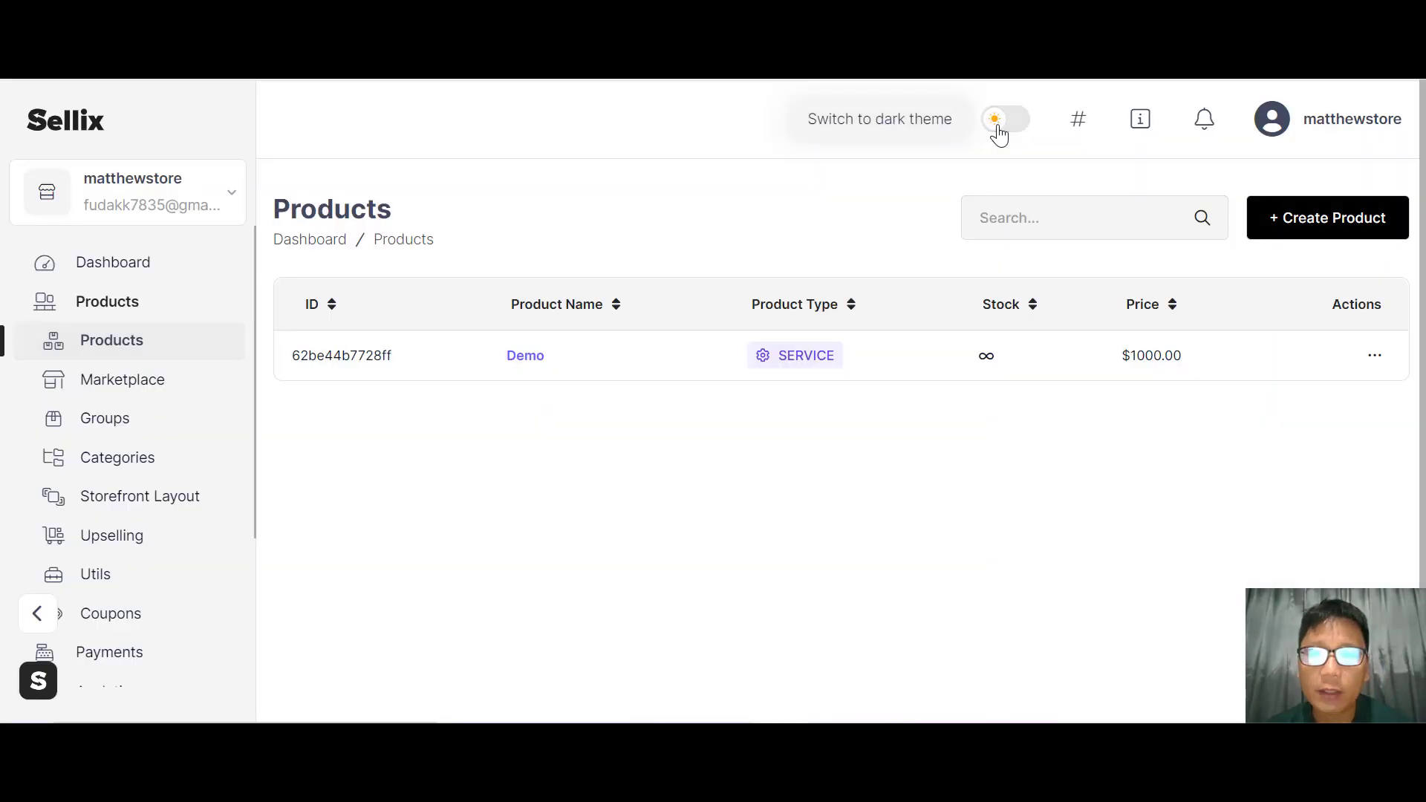
pyautogui.click(1074, 137)
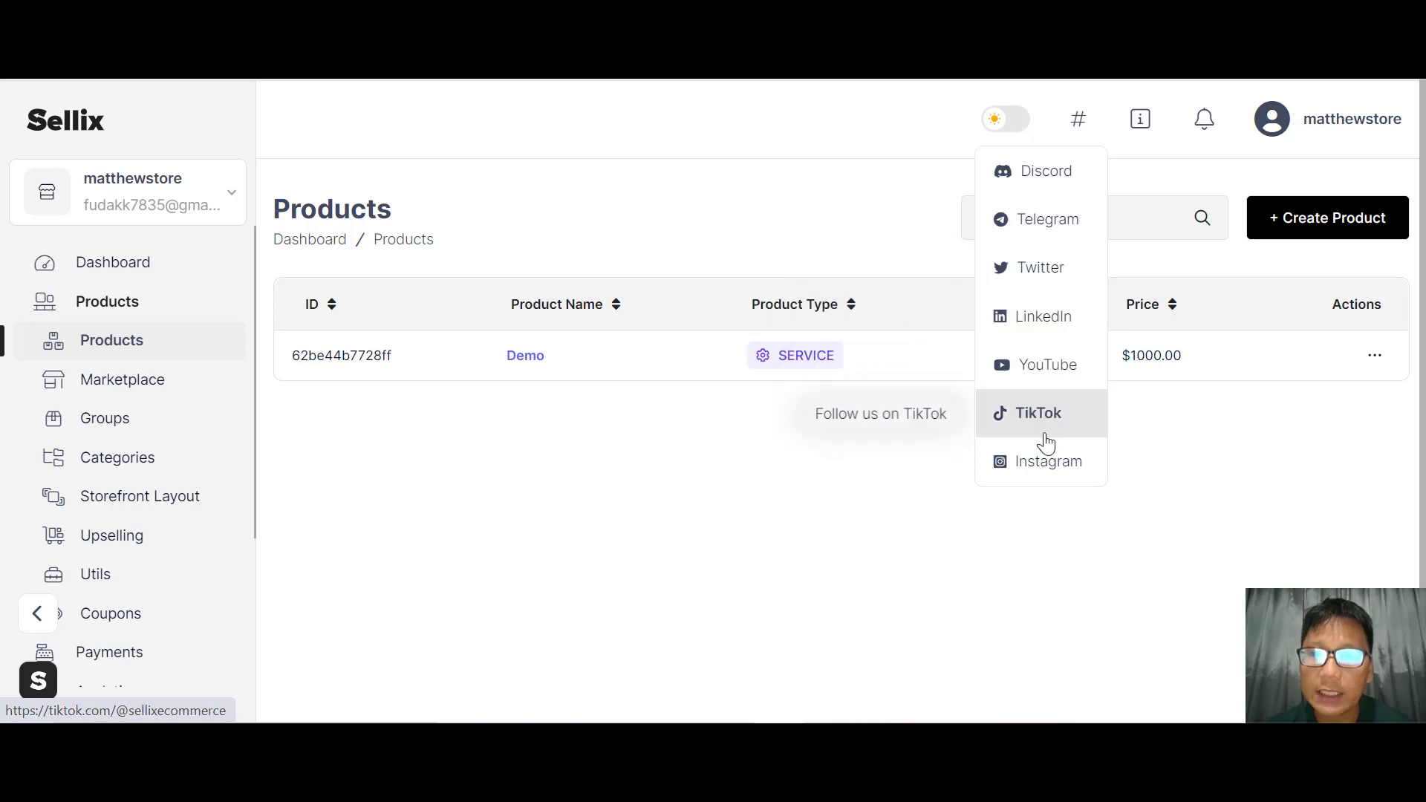
pyautogui.click(1140, 135)
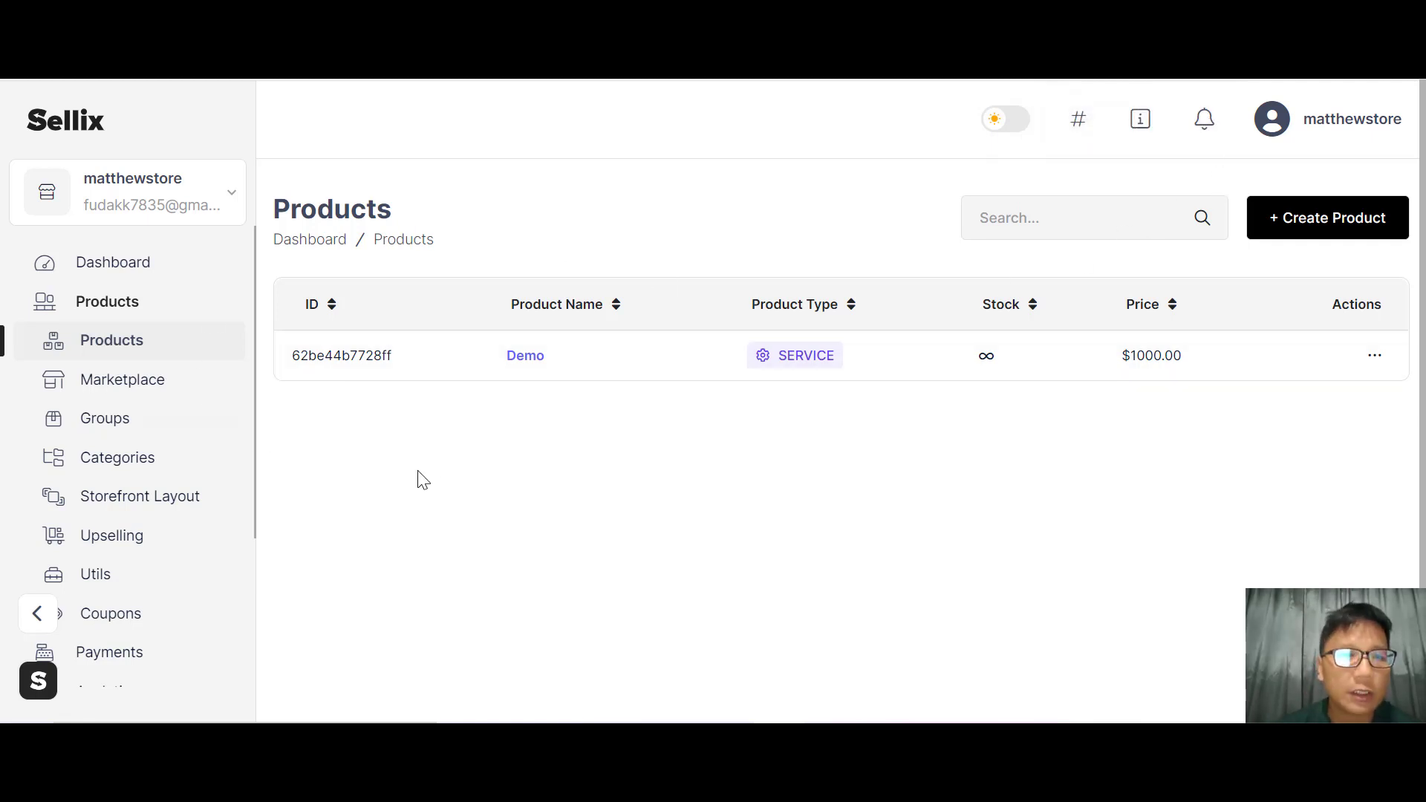
# - Review the requirements and application form for joining the Sellix marketplace
pyautogui.click(149, 392)
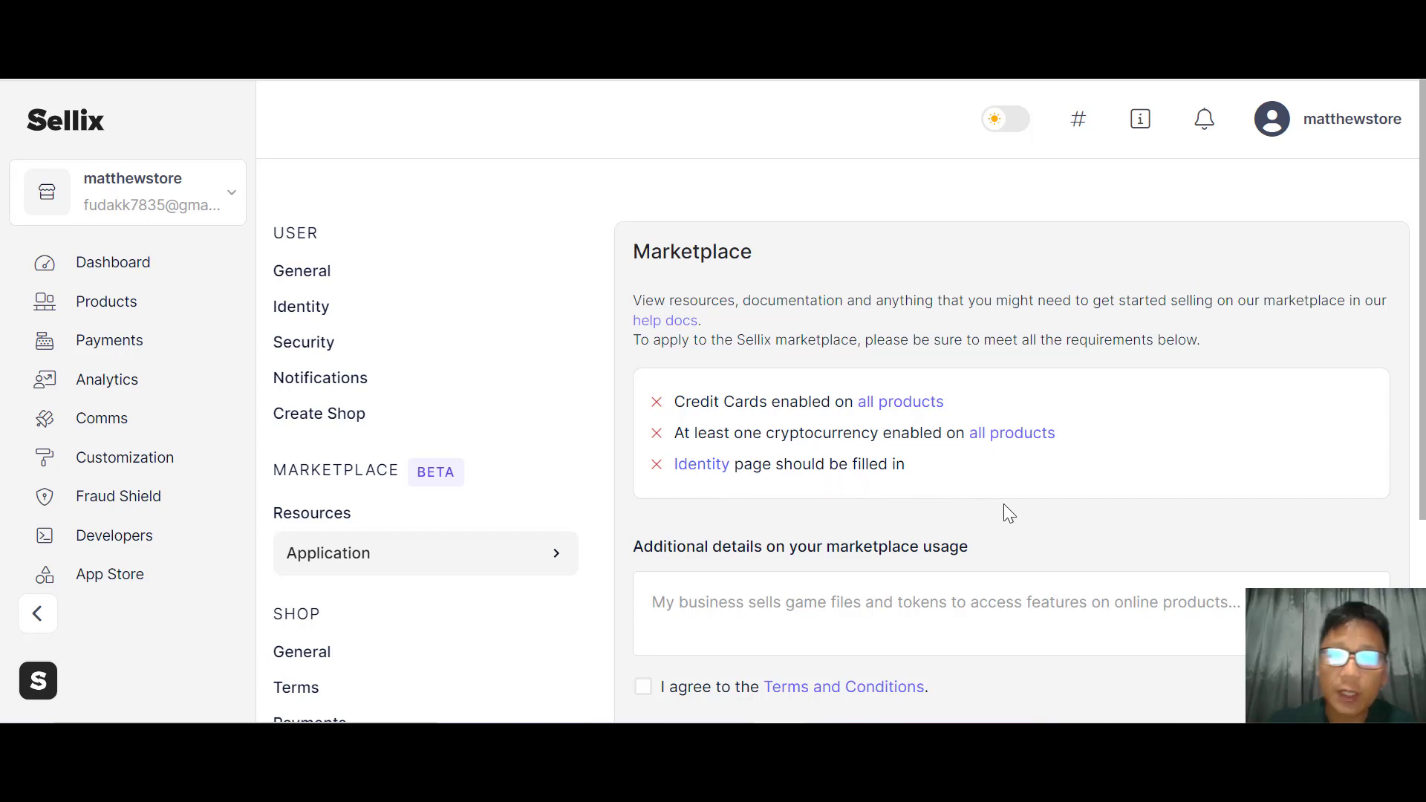
pyautogui.scroll(-2, 1009, 512)
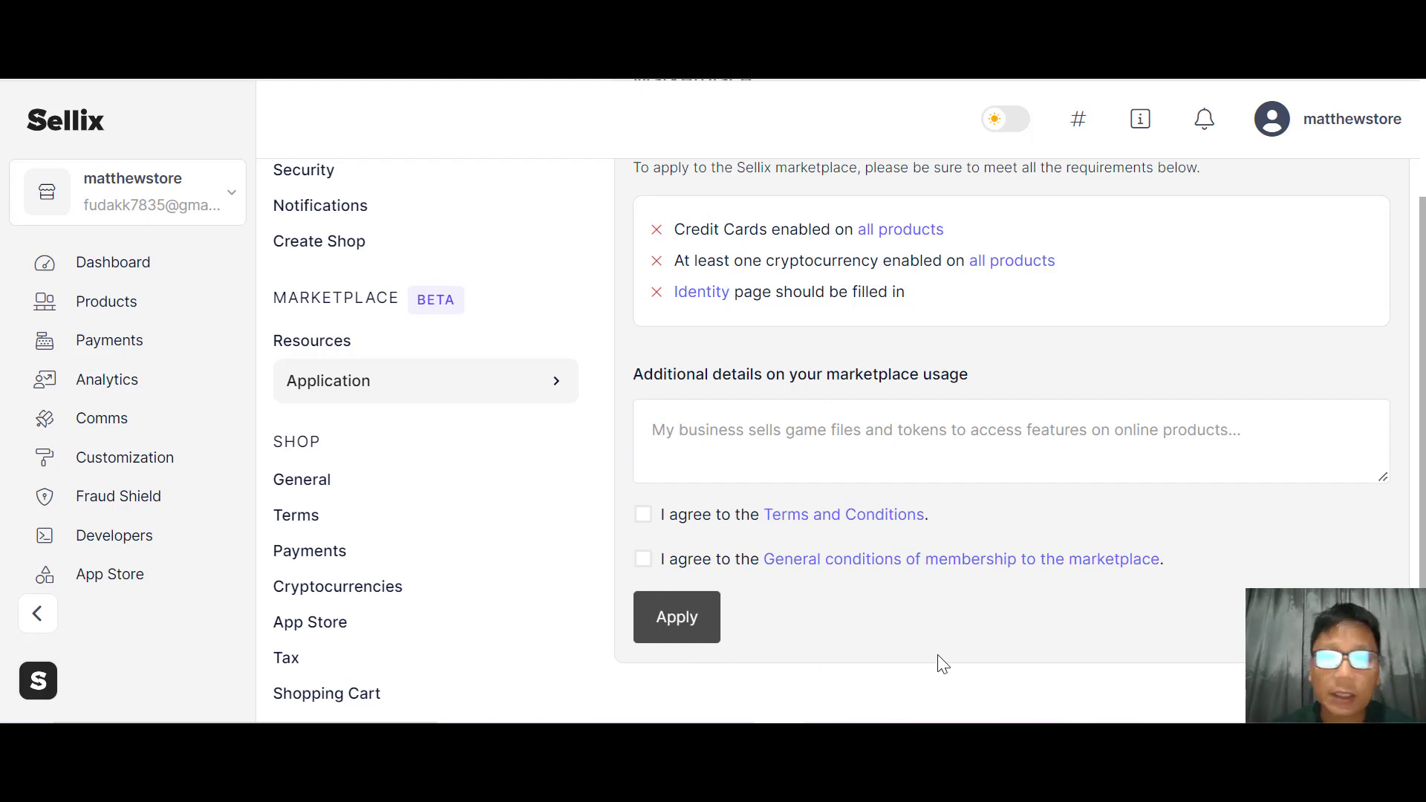
pyautogui.scroll(2, 942, 663)
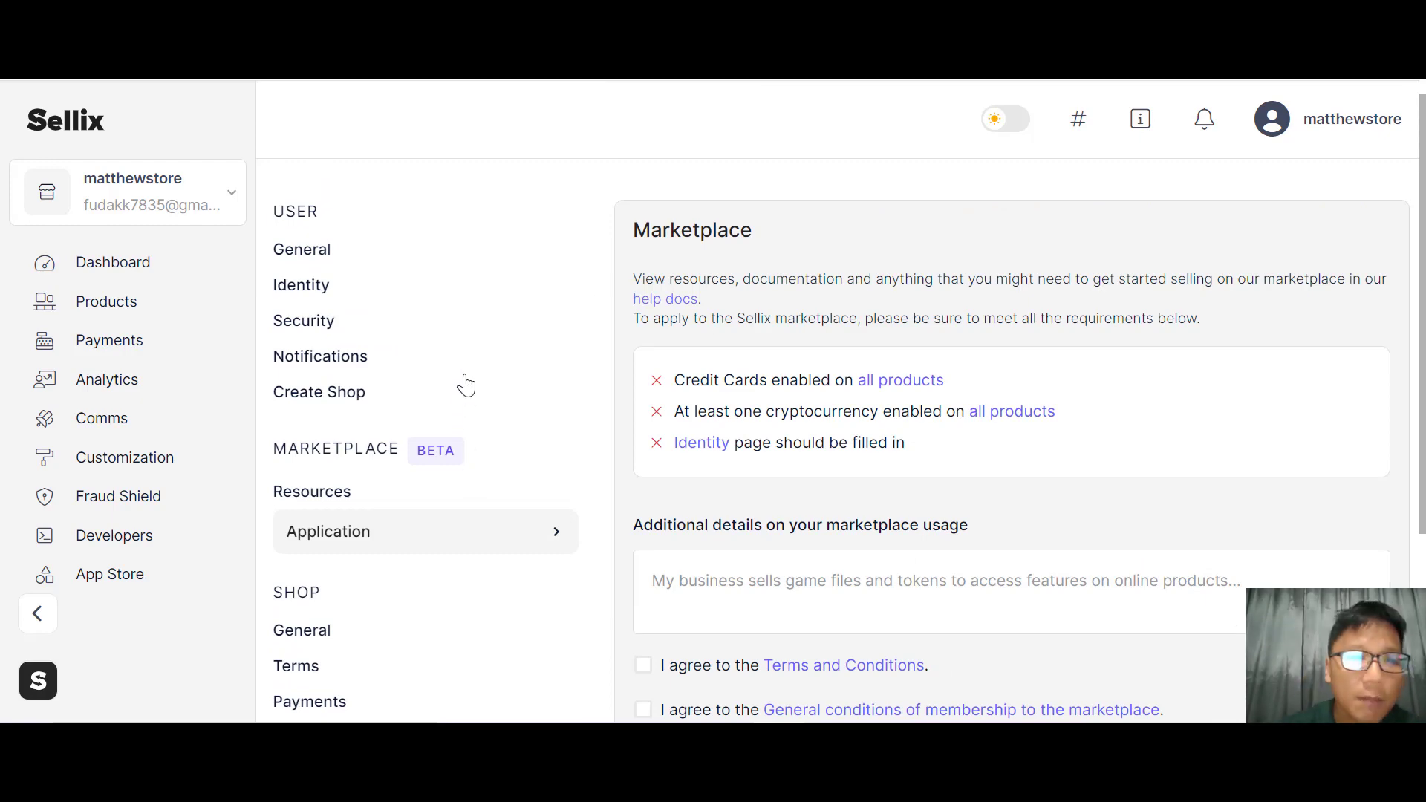
# - Review the user settings pages for General, Identity, Security, Notifications and Create Shop
pyautogui.click(317, 255)
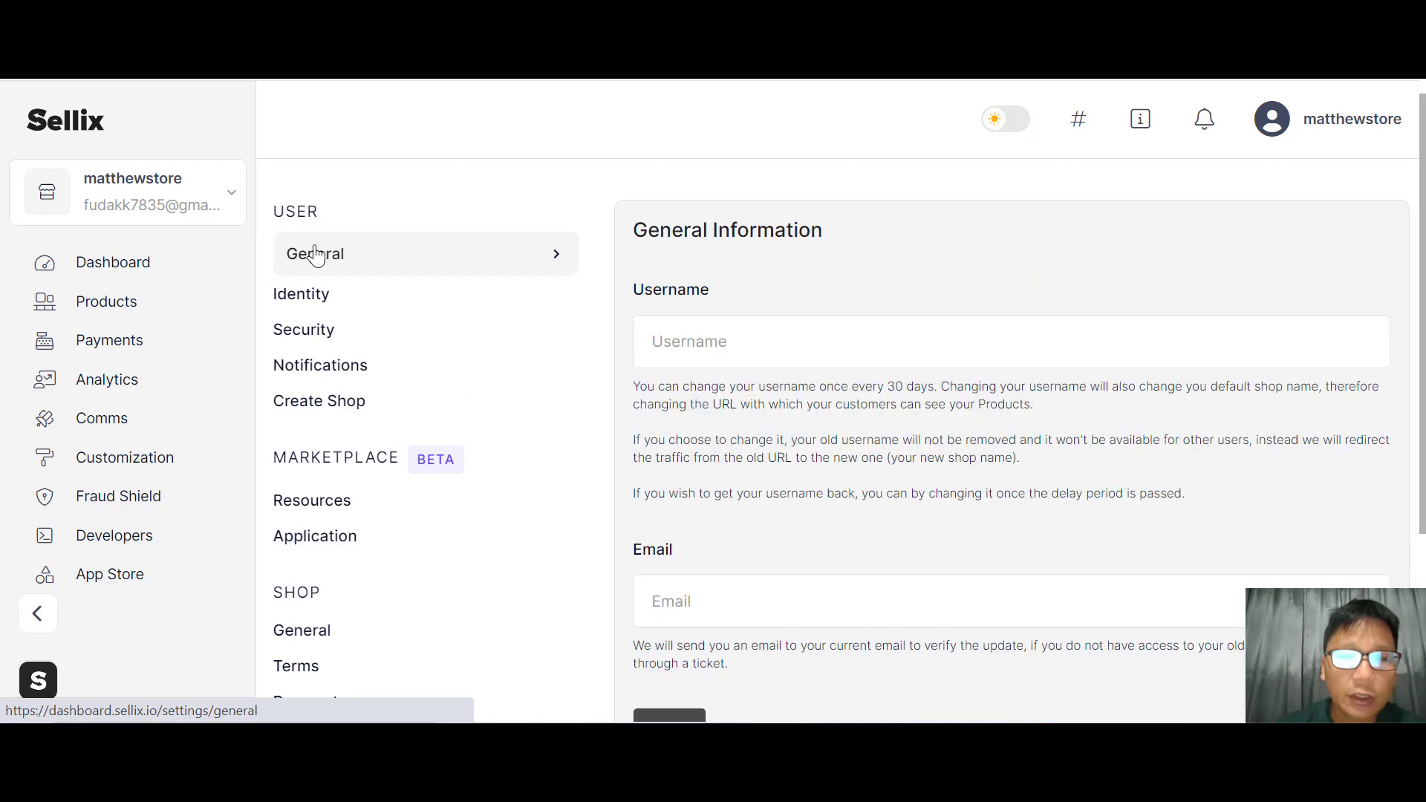
pyautogui.click(300, 297)
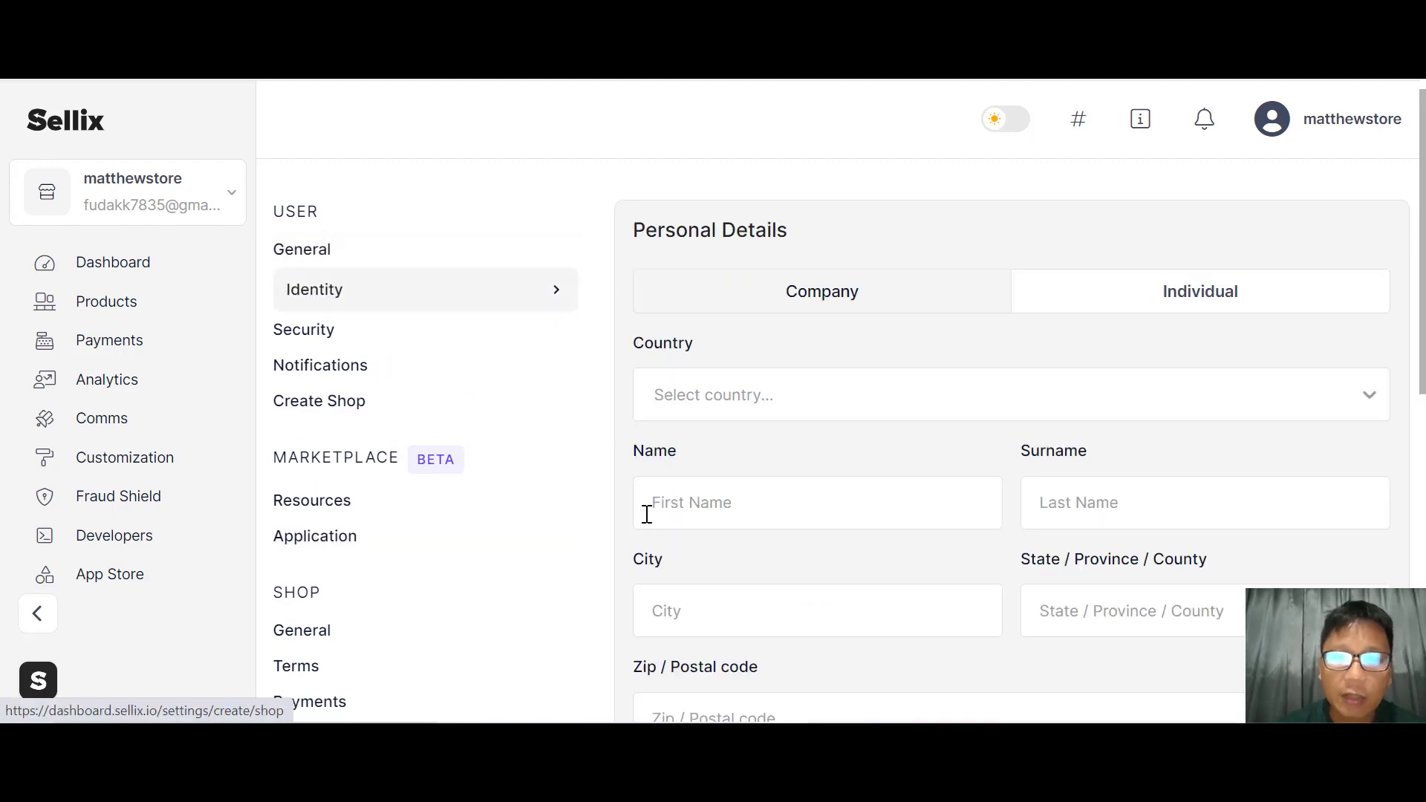
pyautogui.click(308, 329)
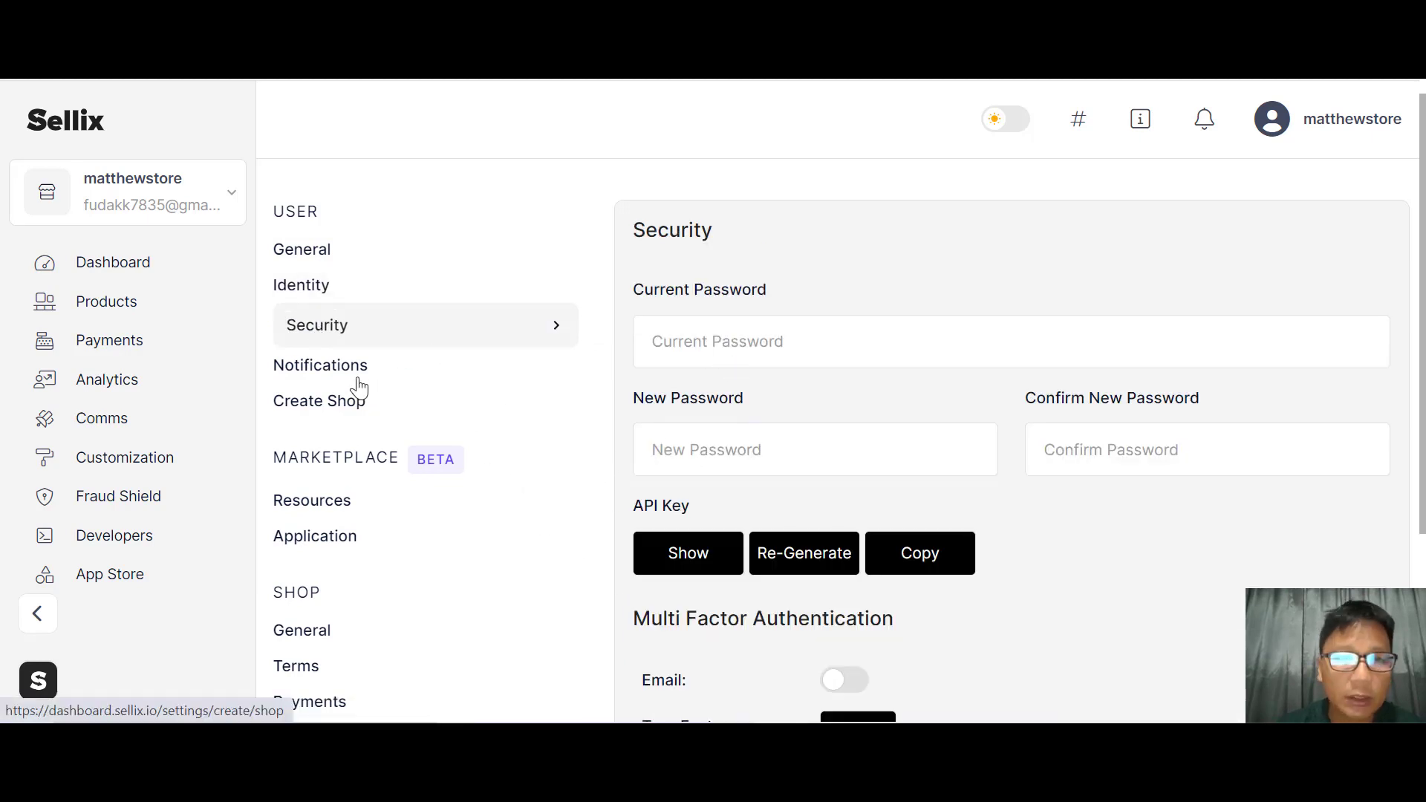
pyautogui.click(321, 377)
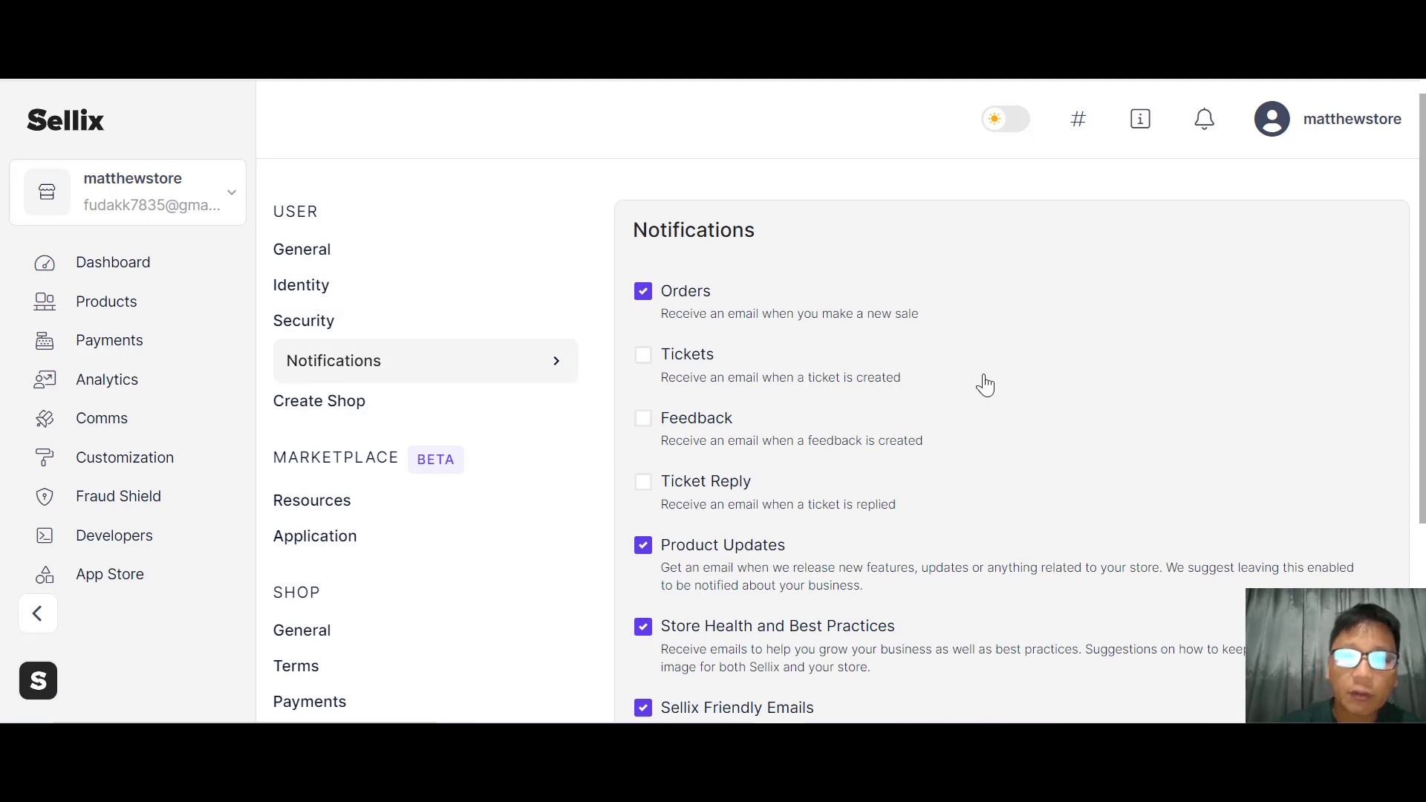
pyautogui.scroll(-3, 985, 385)
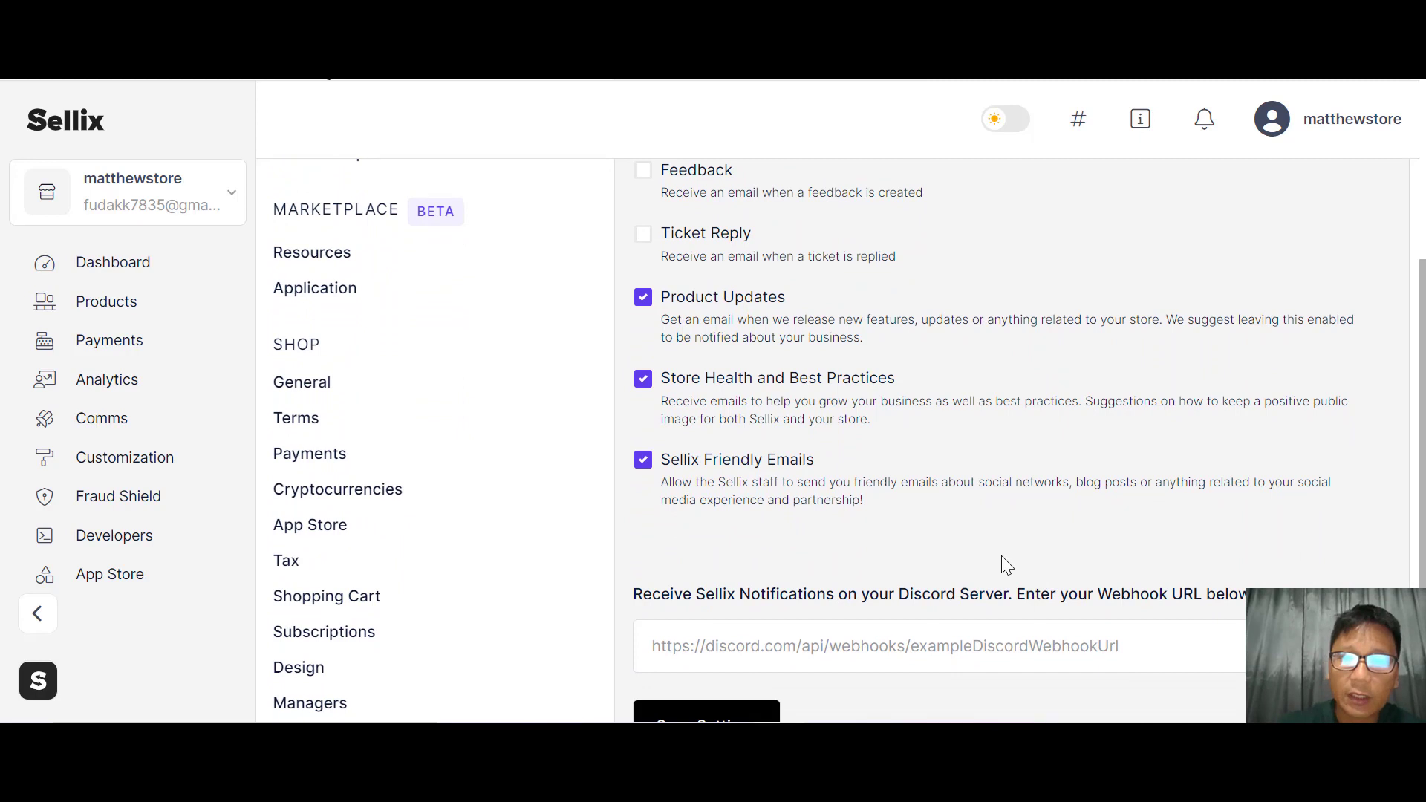
pyautogui.scroll(2, 1002, 563)
pyautogui.click(371, 312)
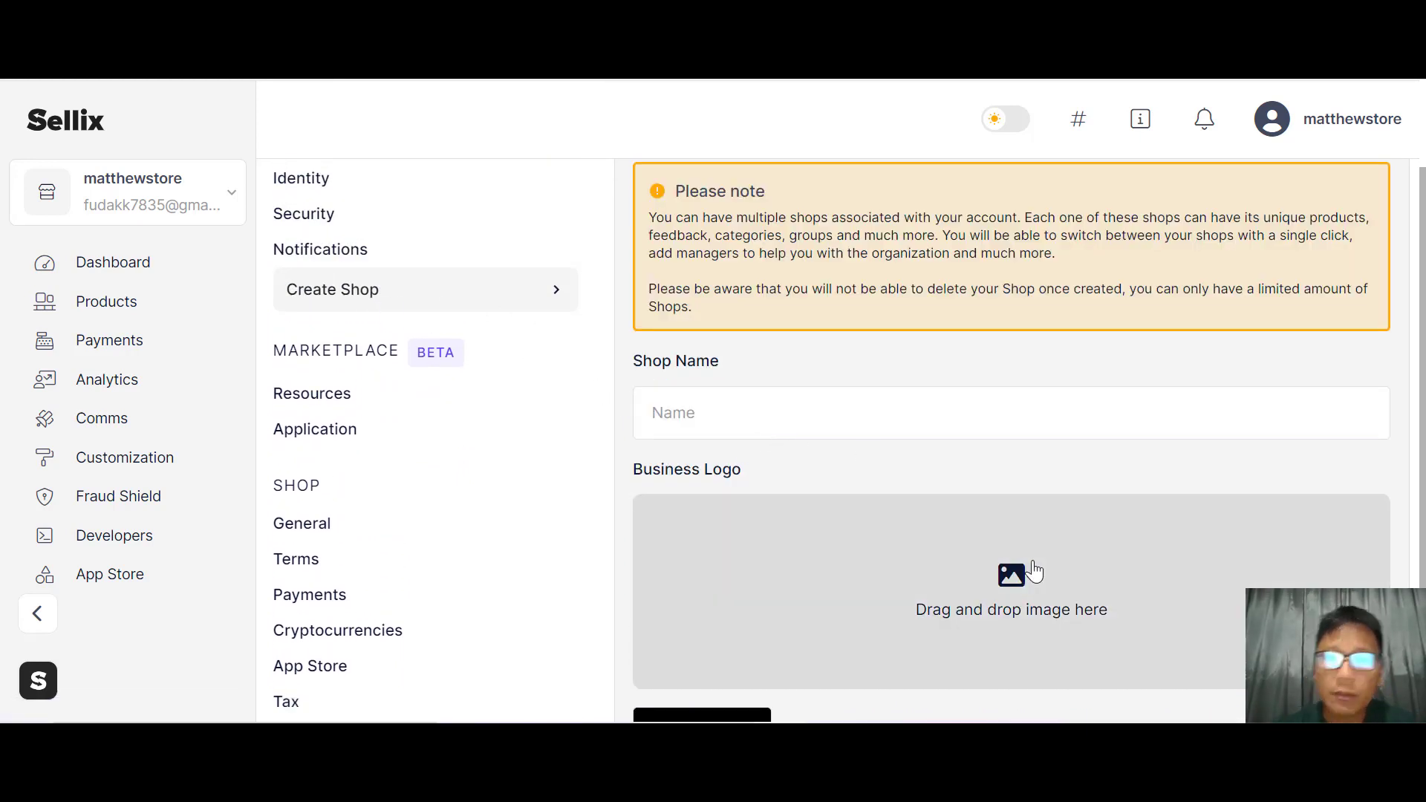
pyautogui.scroll(-2, 1035, 572)
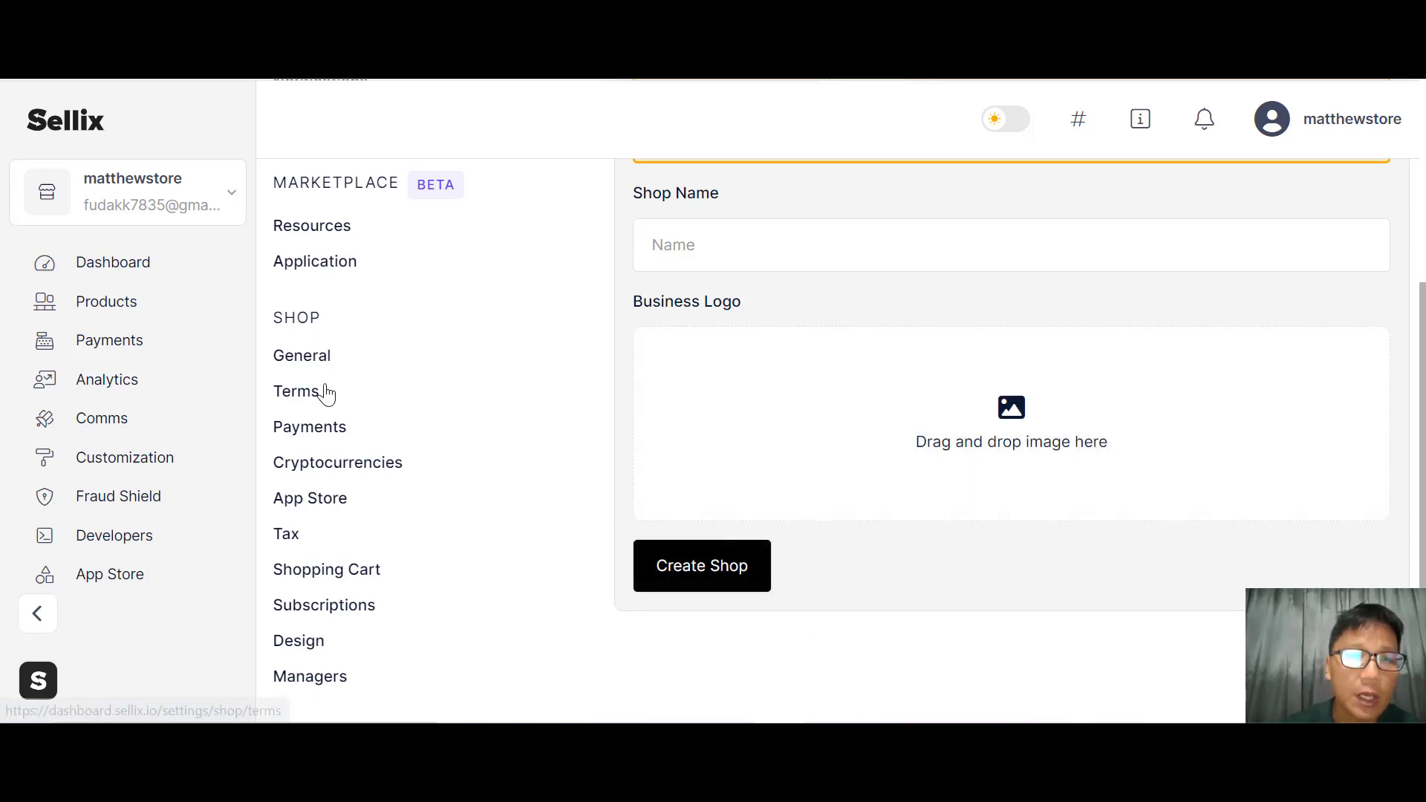
# - Examine the shop's general settings, from the business logo and currency to the VAT percentage and shop popup
pyautogui.click(291, 369)
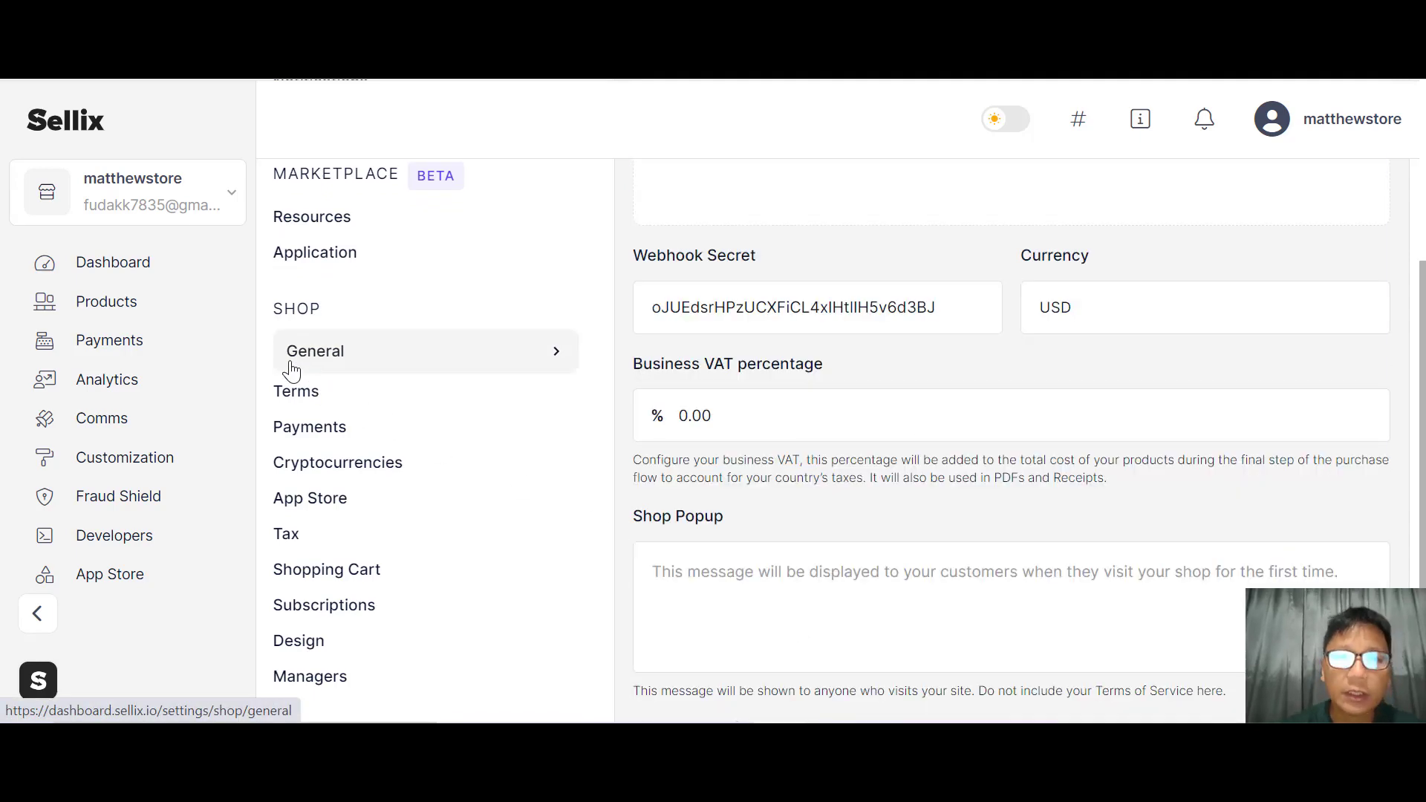
pyautogui.scroll(4, 292, 369)
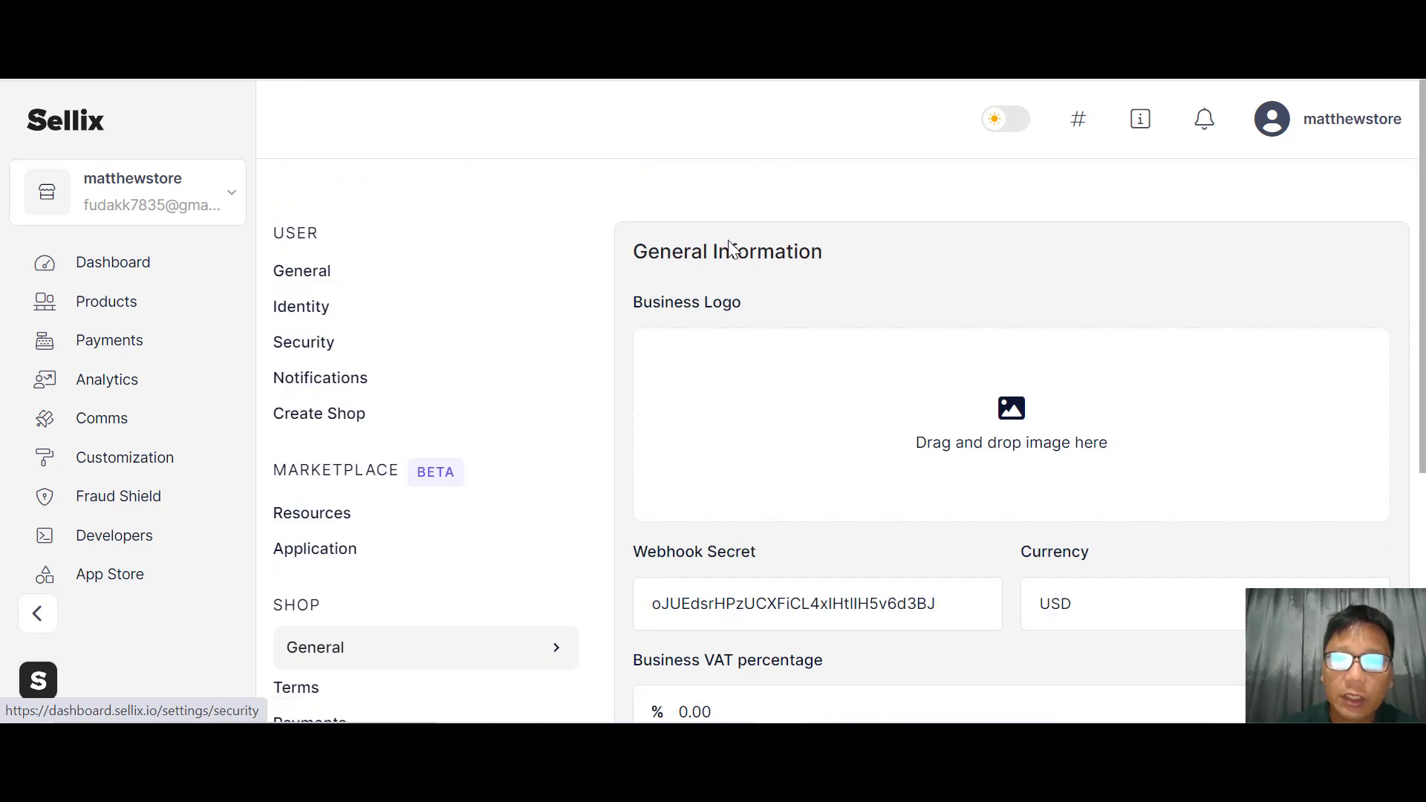
pyautogui.scroll(-2, 1050, 438)
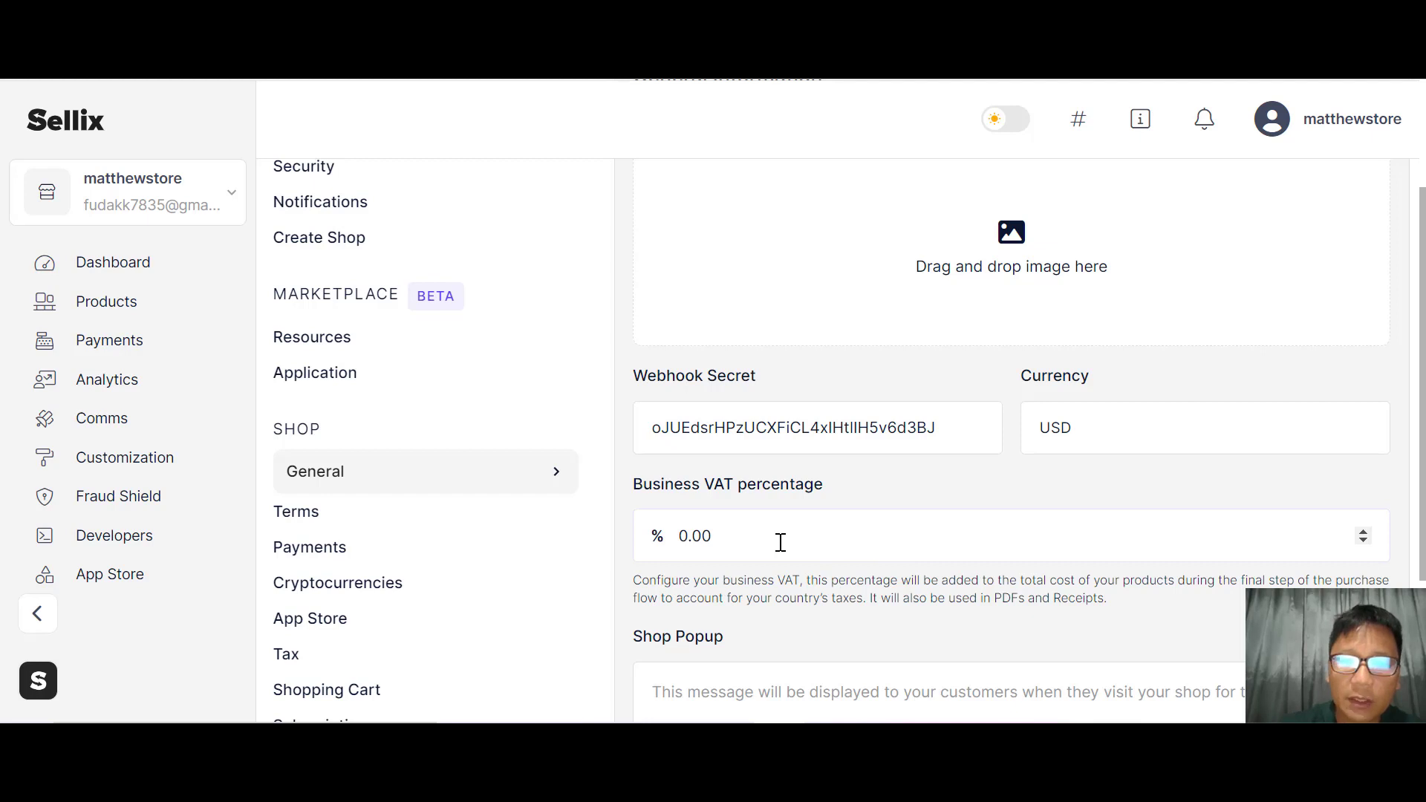
pyautogui.scroll(-3, 780, 542)
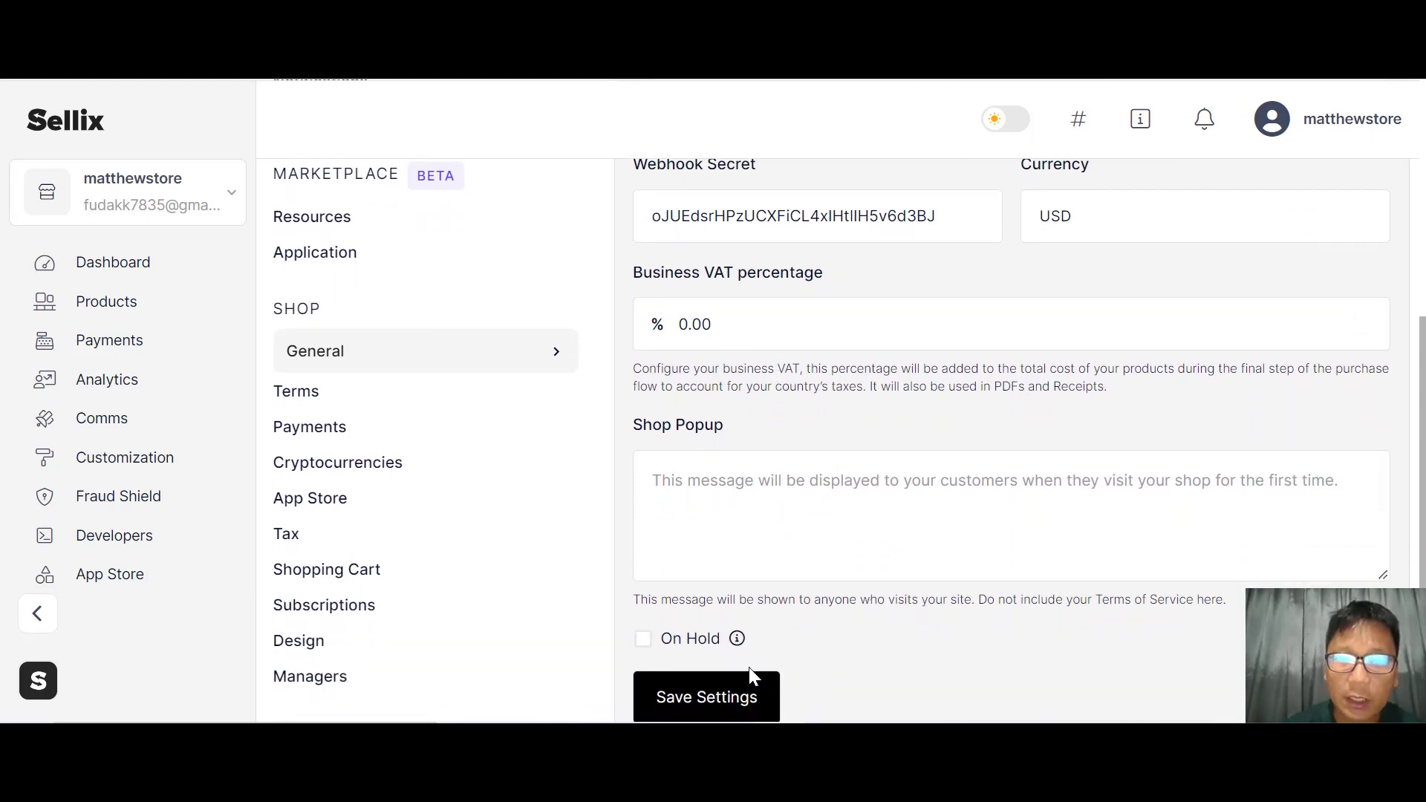
# - Review the shop's Terms of Service settings page
pyautogui.click(297, 397)
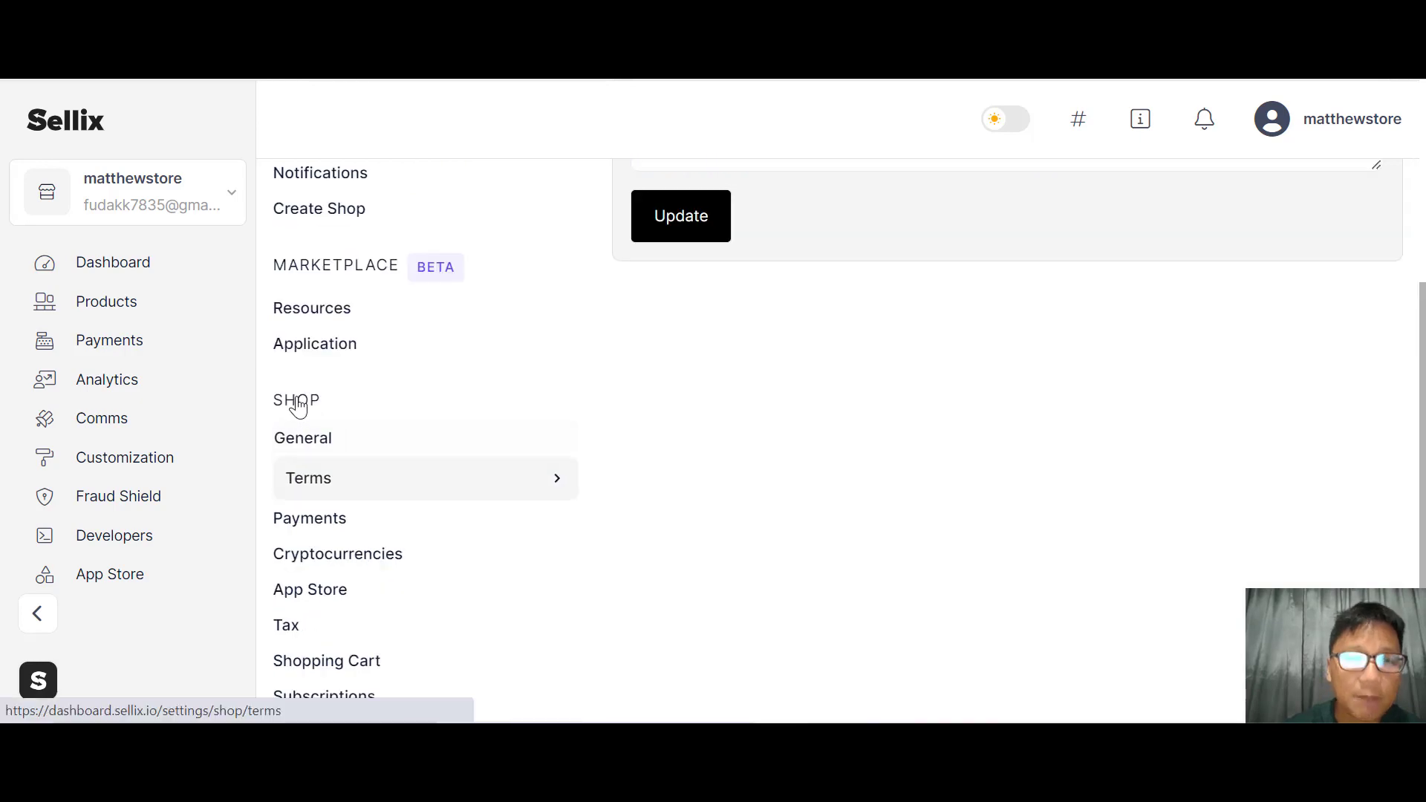
pyautogui.scroll(3, 371, 422)
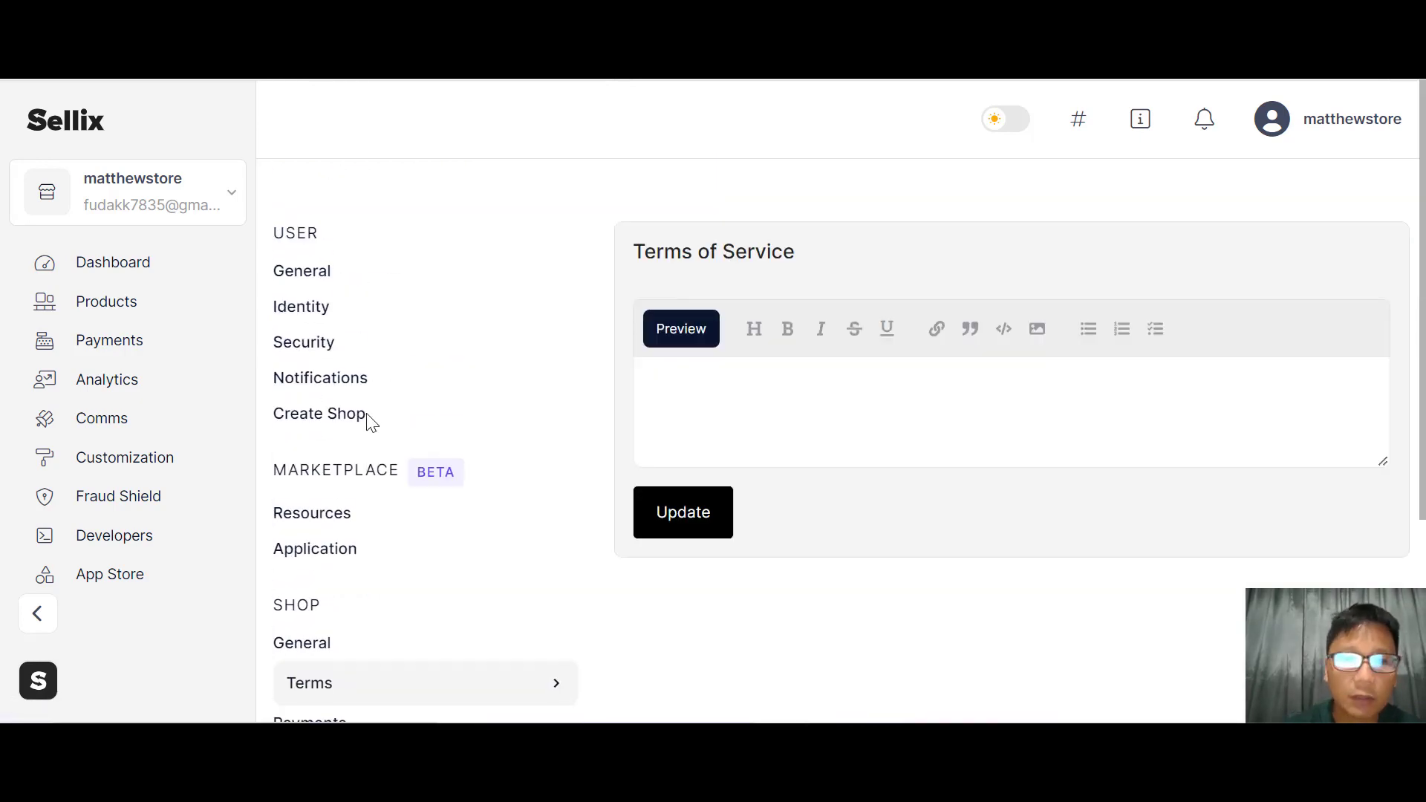
pyautogui.scroll(-3, 368, 472)
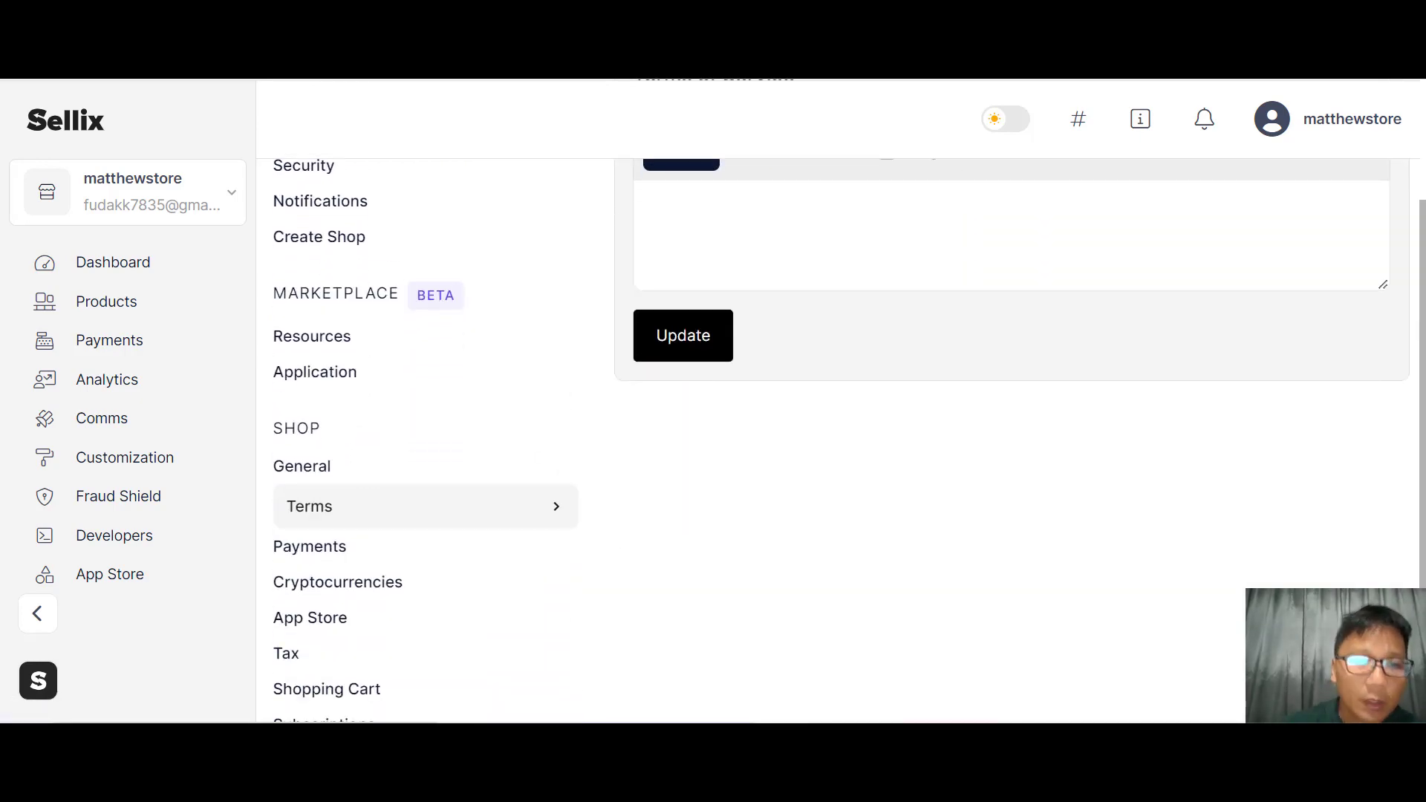
# - Examine the shop's payment settings, from the Stripe and PayPal gateways to Perfect Money, Skrill and Cashapp
pyautogui.click(337, 552)
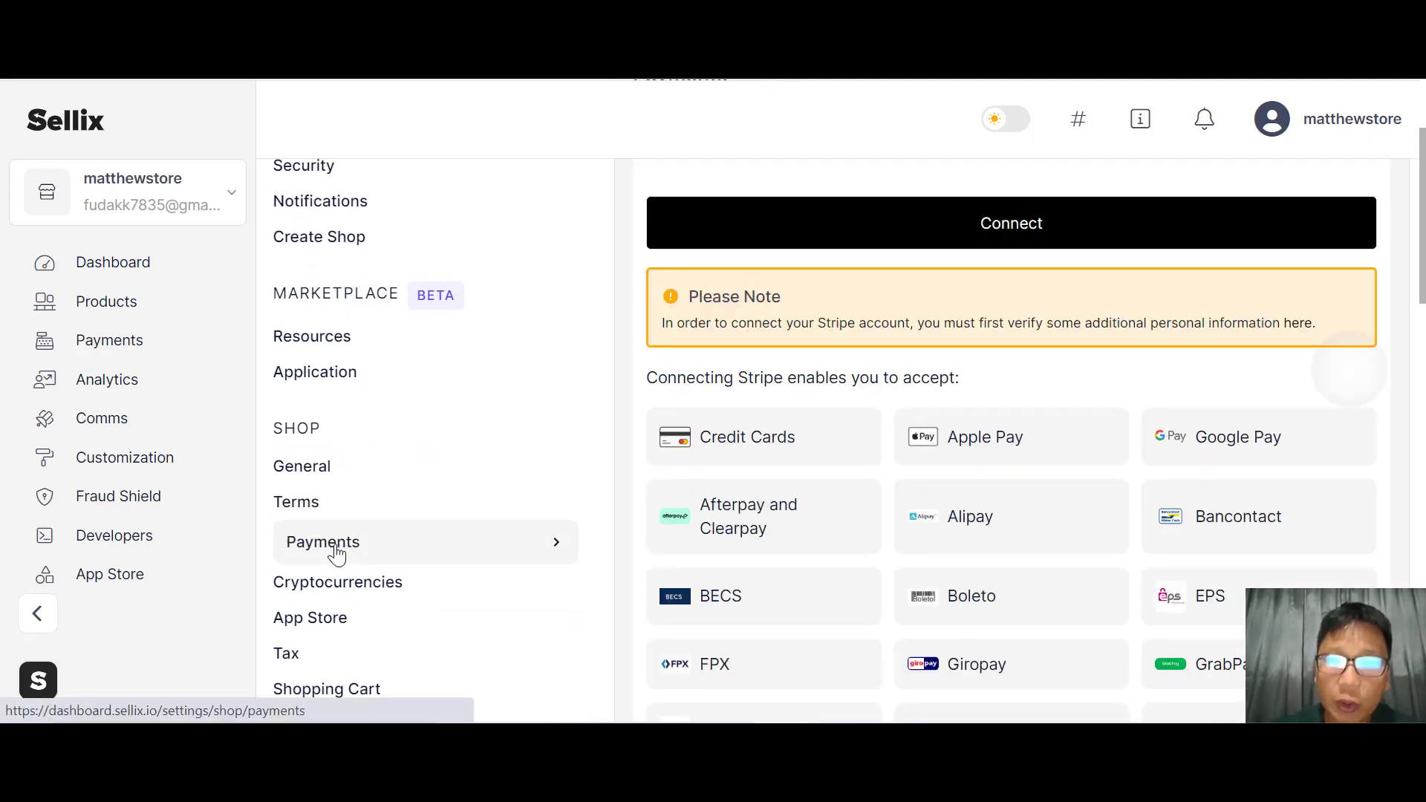
pyautogui.scroll(-3, 336, 552)
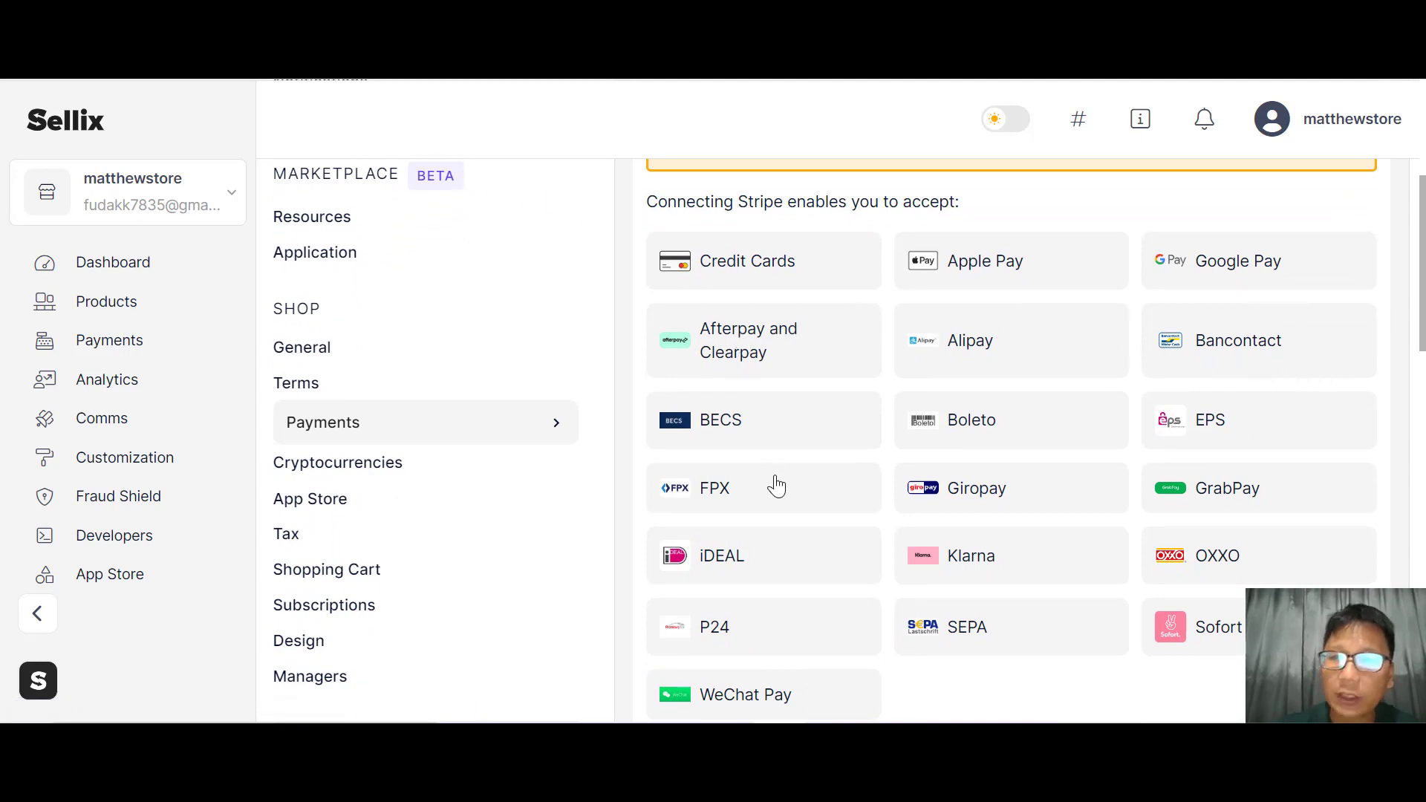
pyautogui.scroll(-4, 776, 485)
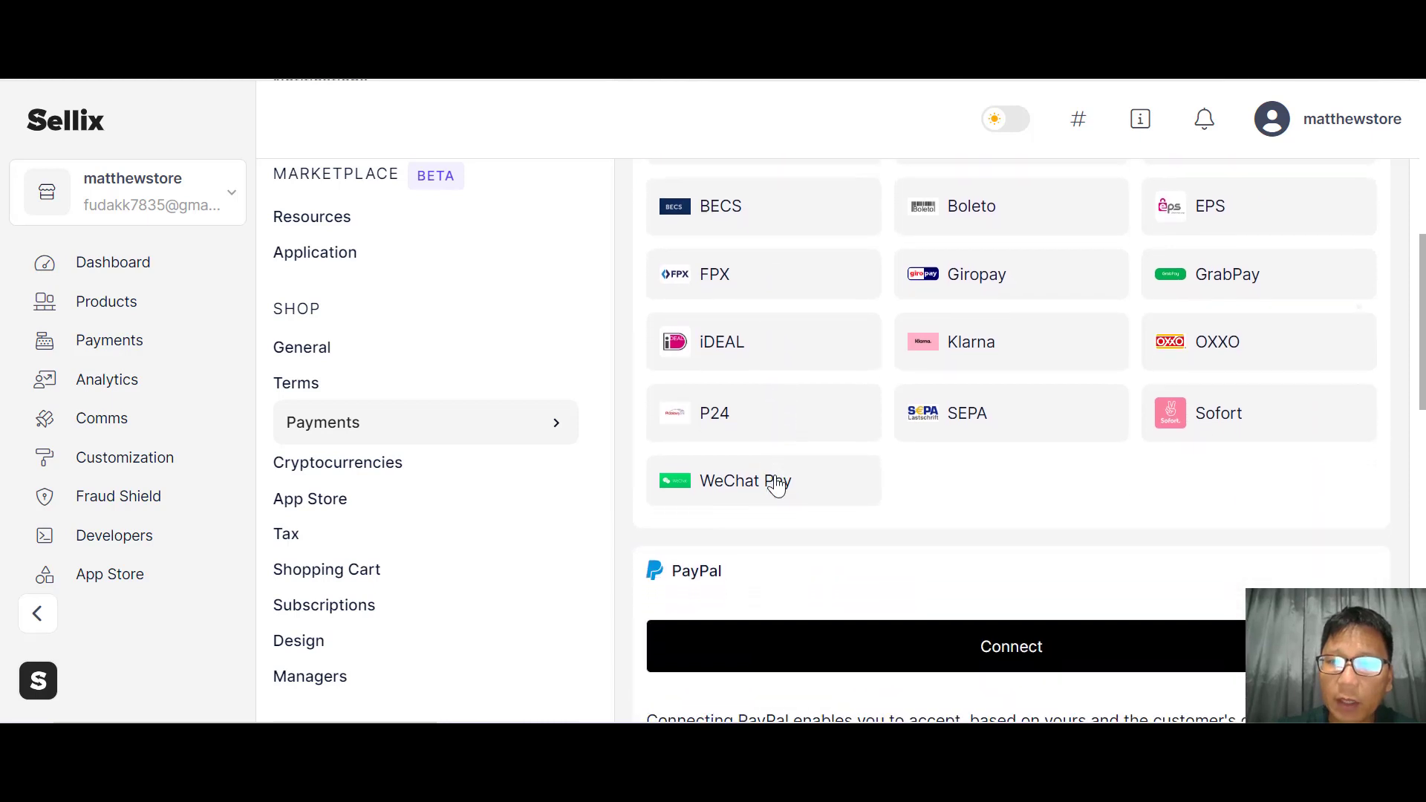
pyautogui.scroll(-3, 777, 484)
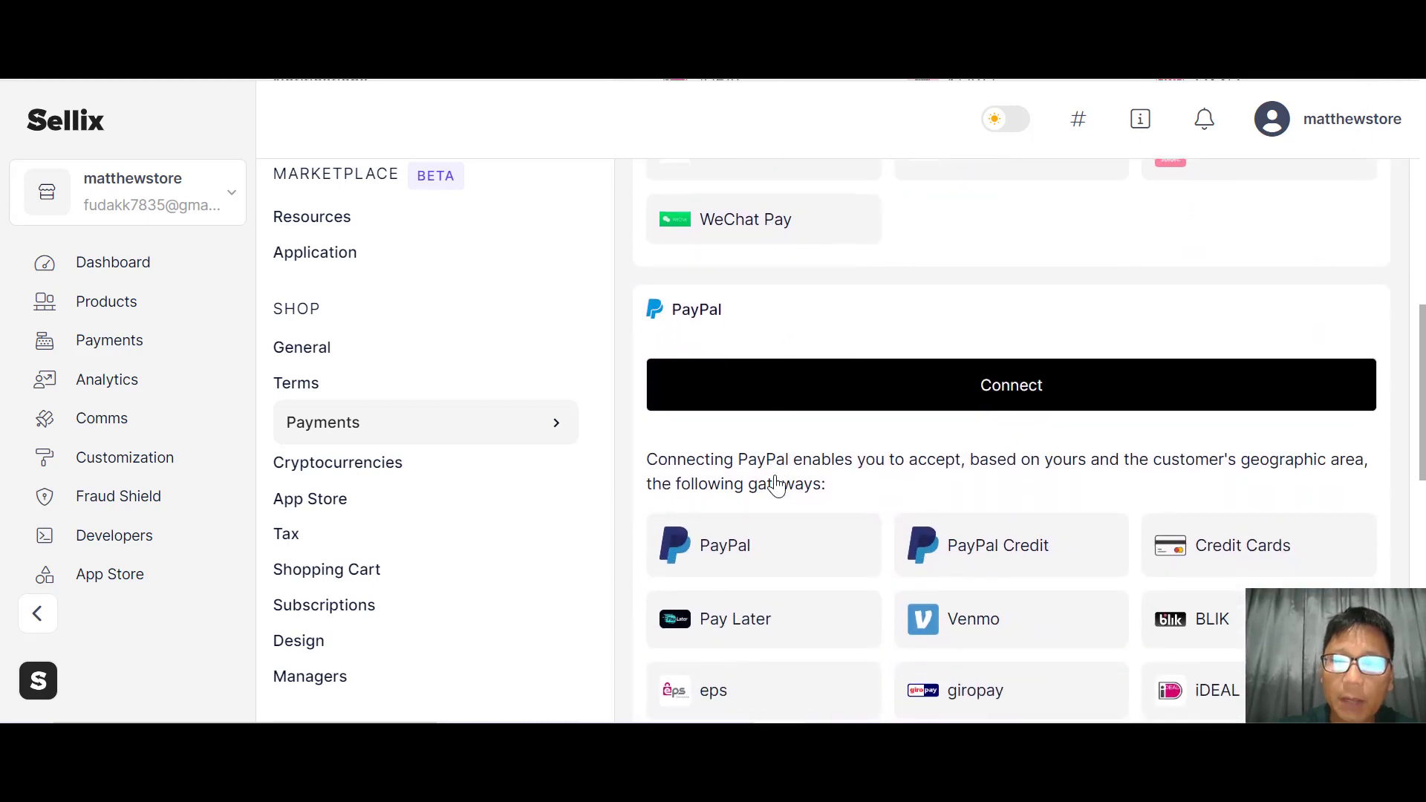
pyautogui.scroll(-3, 776, 485)
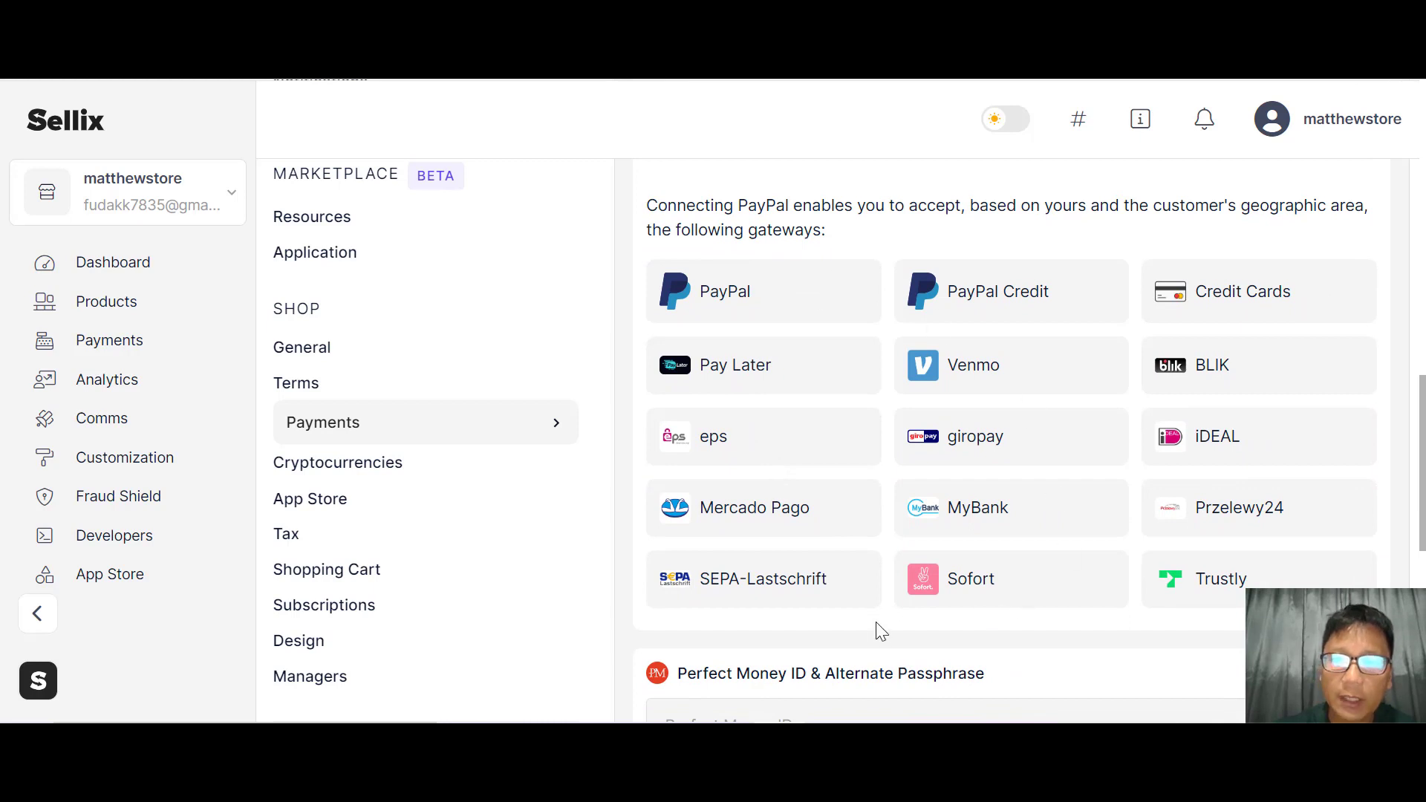
pyautogui.scroll(-3, 880, 630)
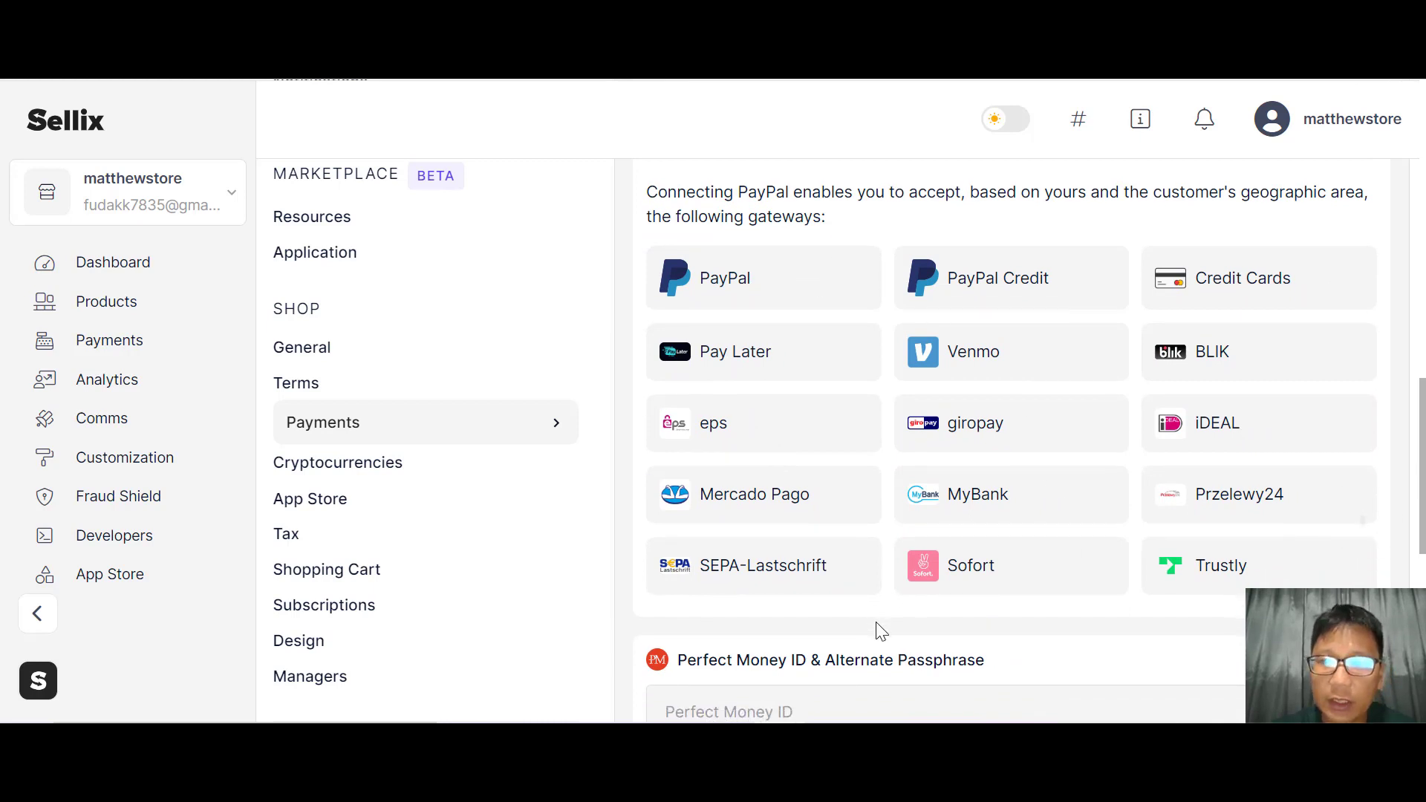
pyautogui.scroll(-2, 879, 627)
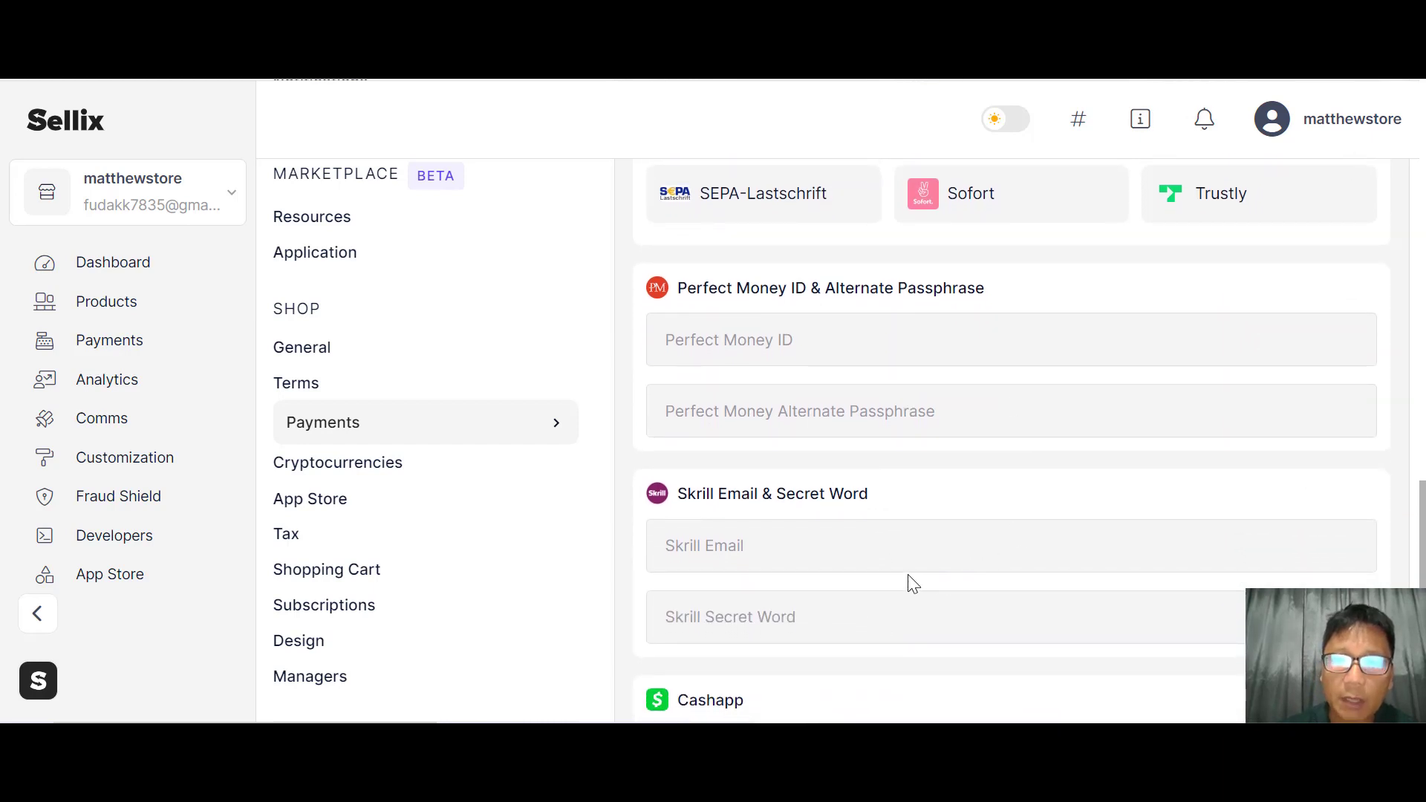
pyautogui.scroll(-3, 913, 583)
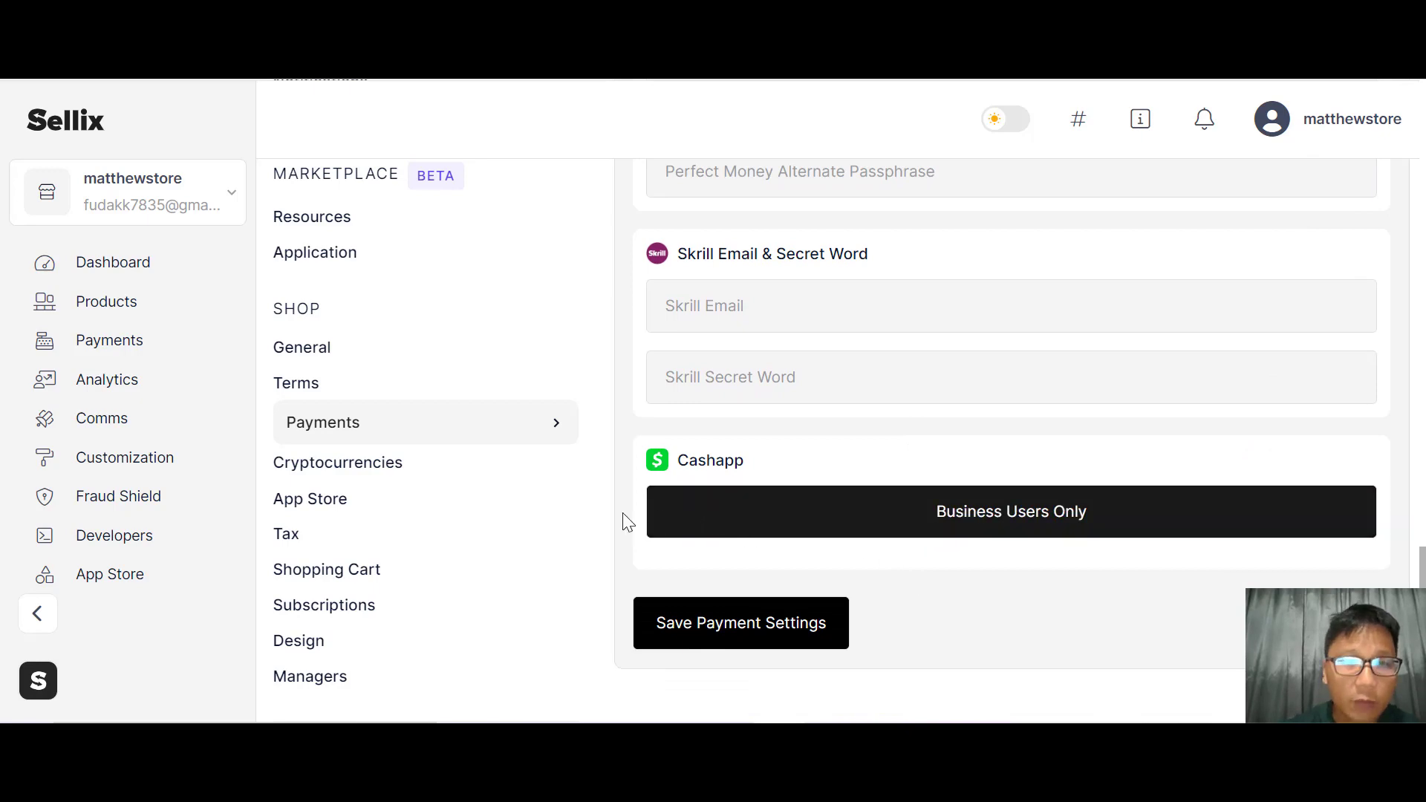
# - Examine the cryptocurrency address fields in the shop settings, from Bitcoin and Litecoin to the Binance User ID
pyautogui.click(362, 466)
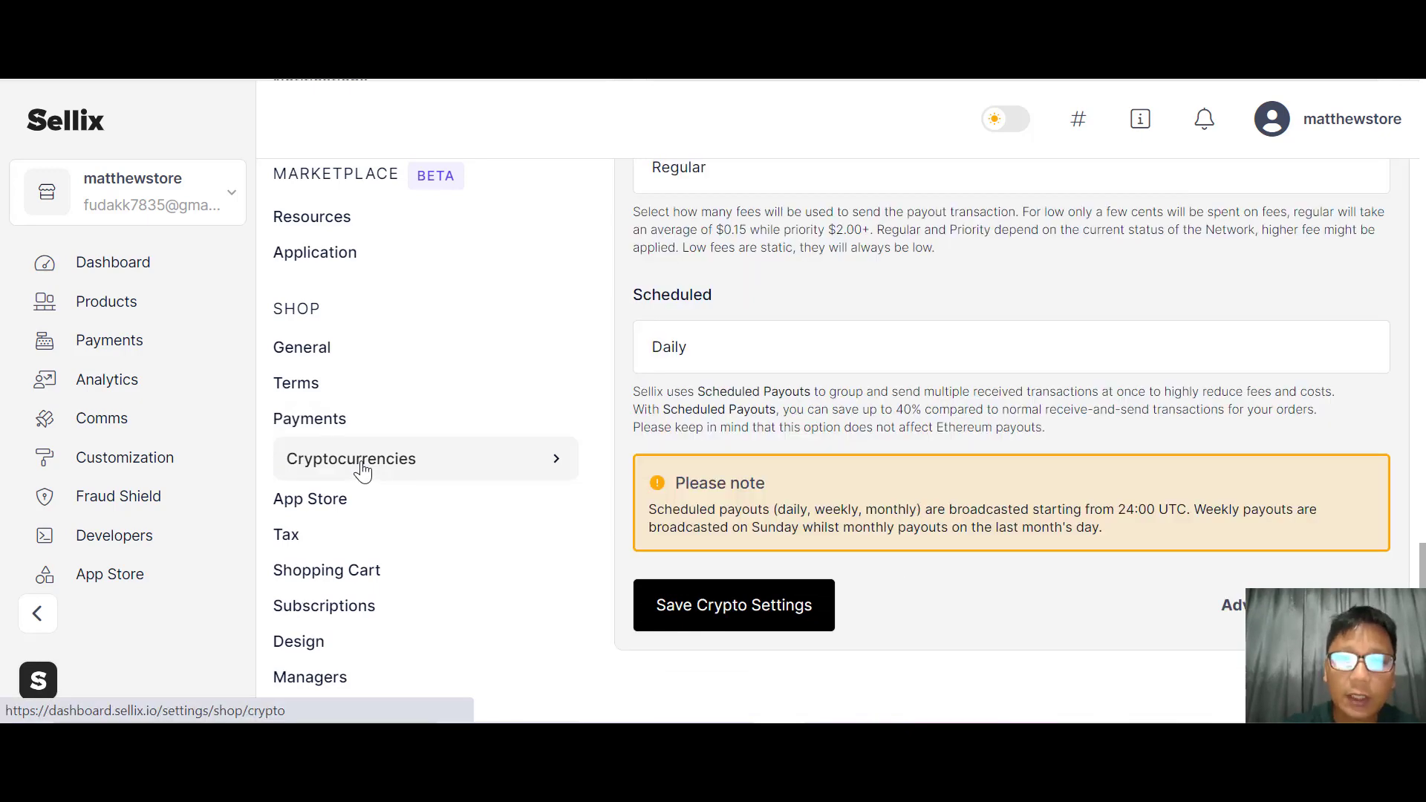
pyautogui.scroll(15, 361, 470)
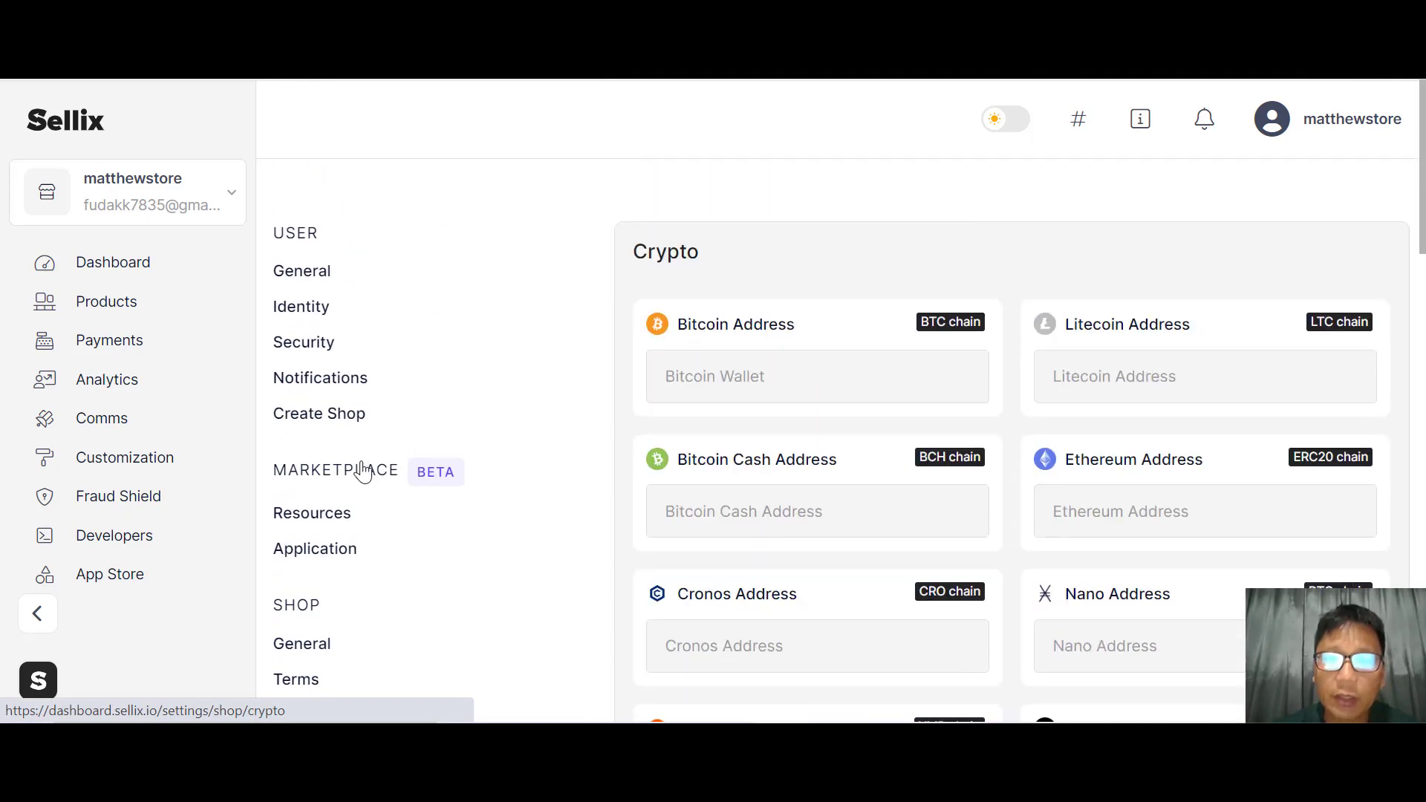
pyautogui.scroll(-4, 361, 469)
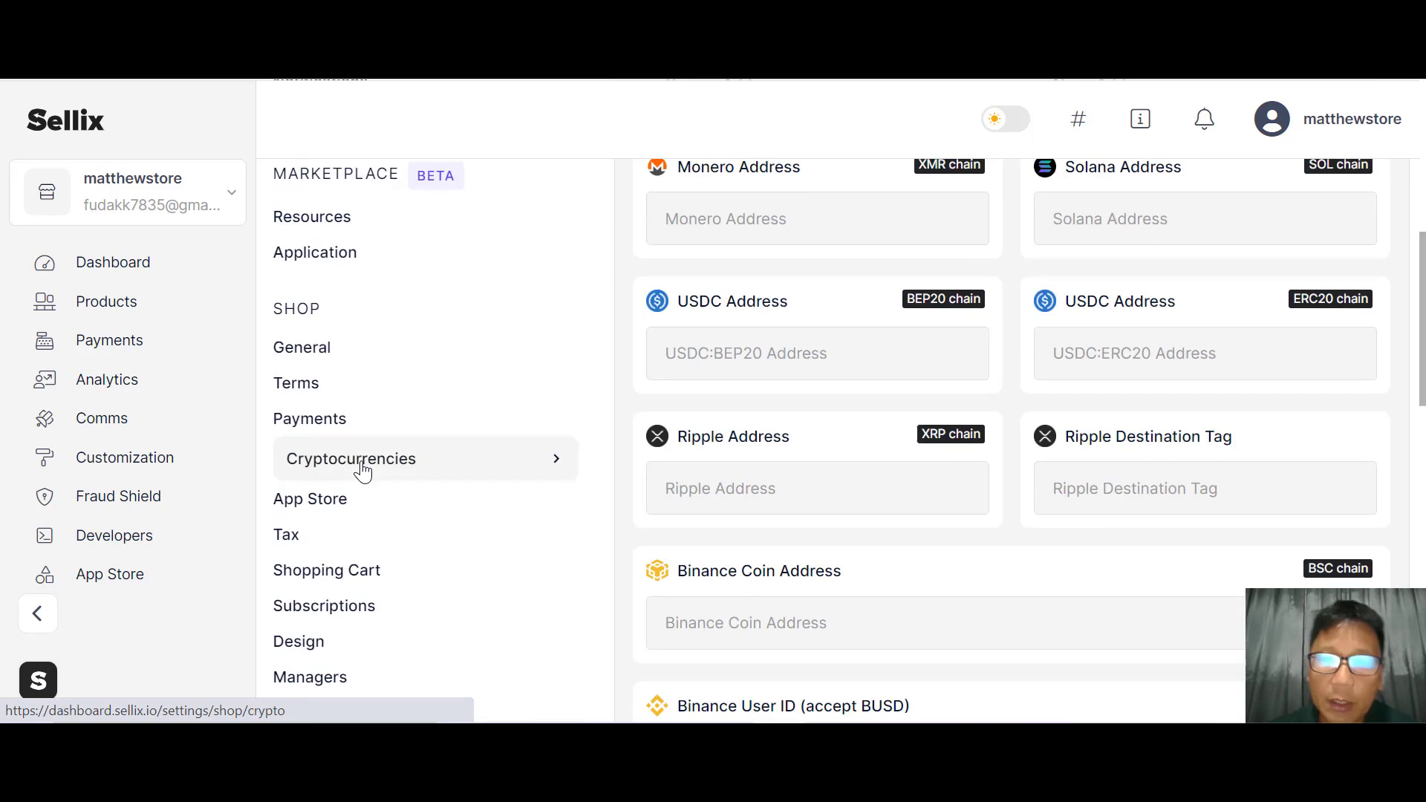
pyautogui.scroll(4, 361, 469)
pyautogui.scroll(-3, 362, 470)
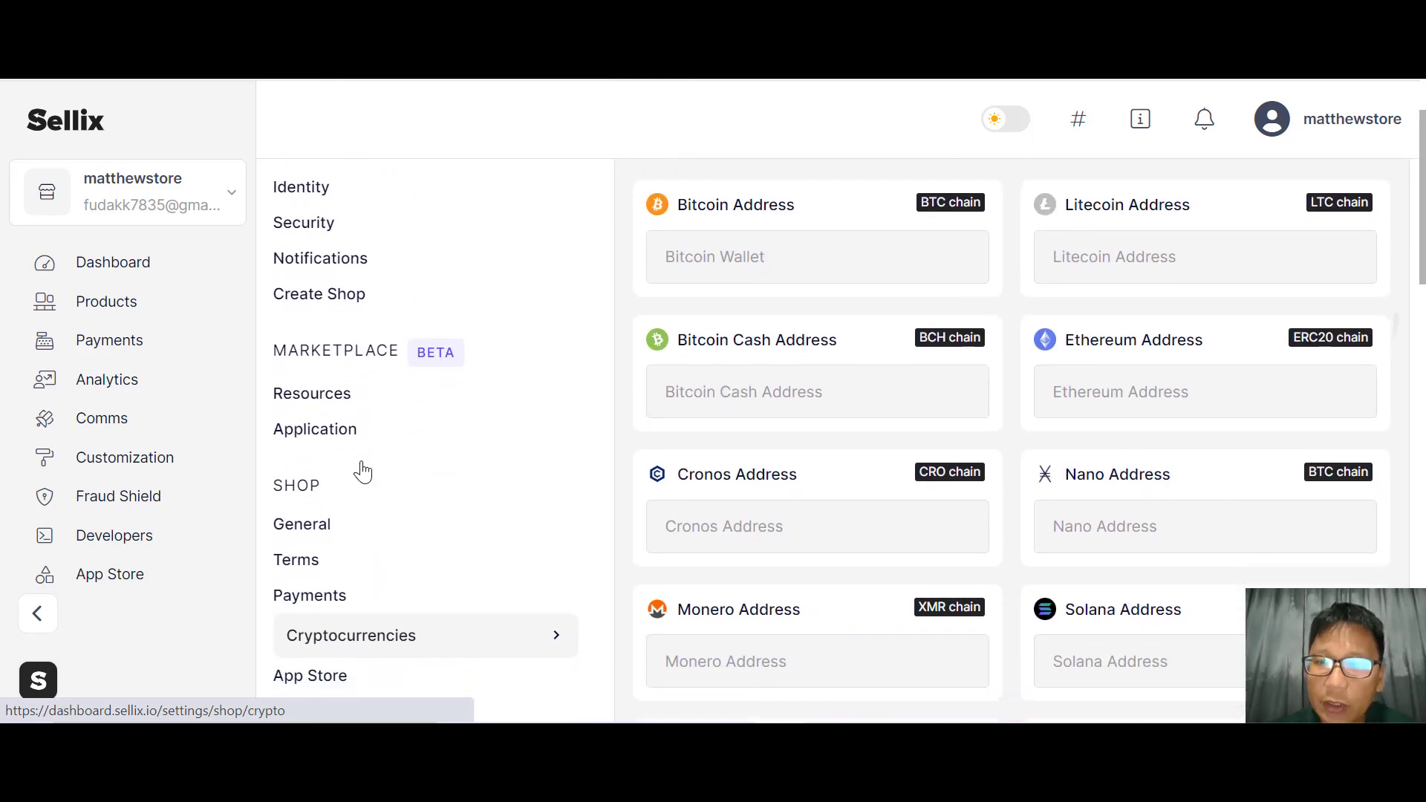
pyautogui.scroll(-1, 361, 471)
pyautogui.scroll(-2, 362, 470)
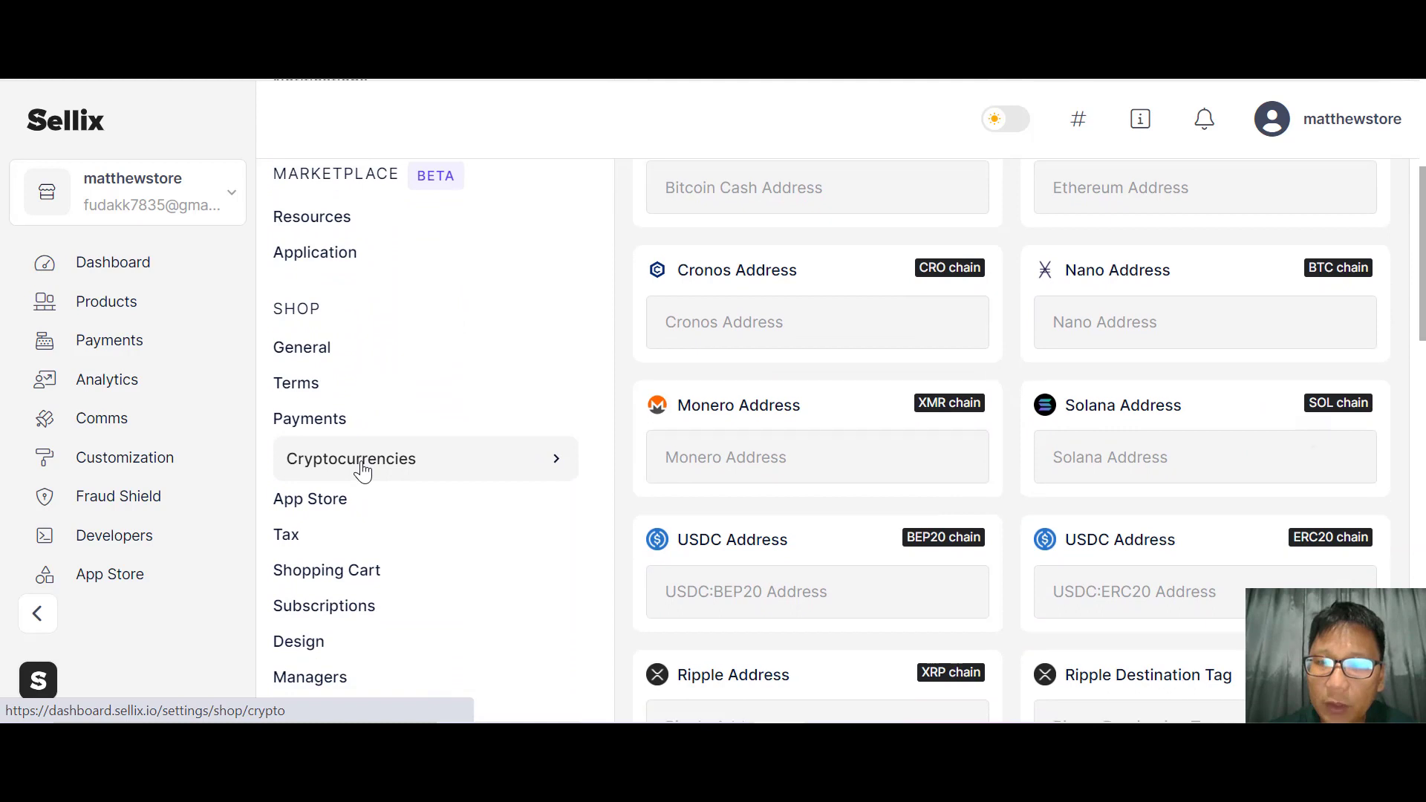
pyautogui.scroll(-3, 361, 471)
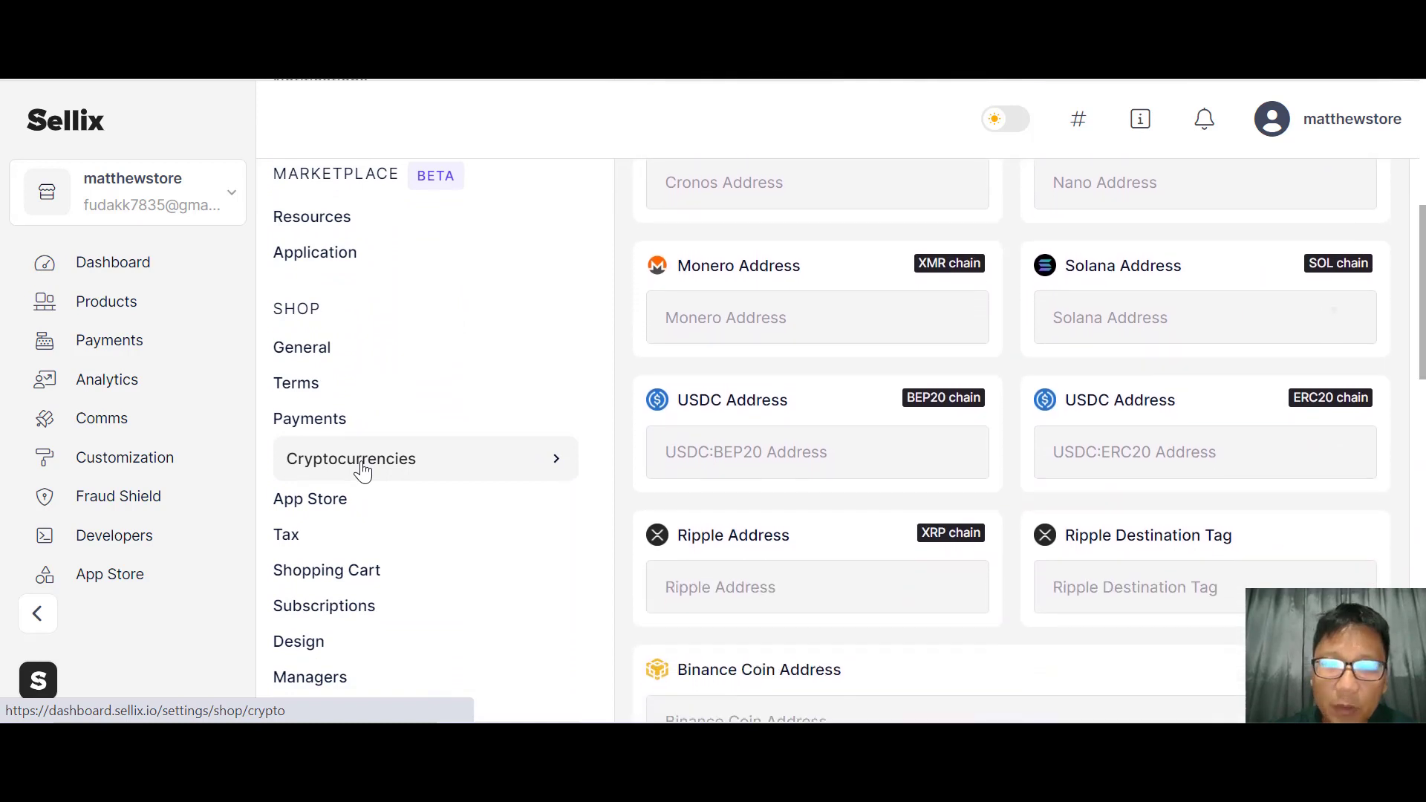
pyautogui.scroll(-5, 362, 470)
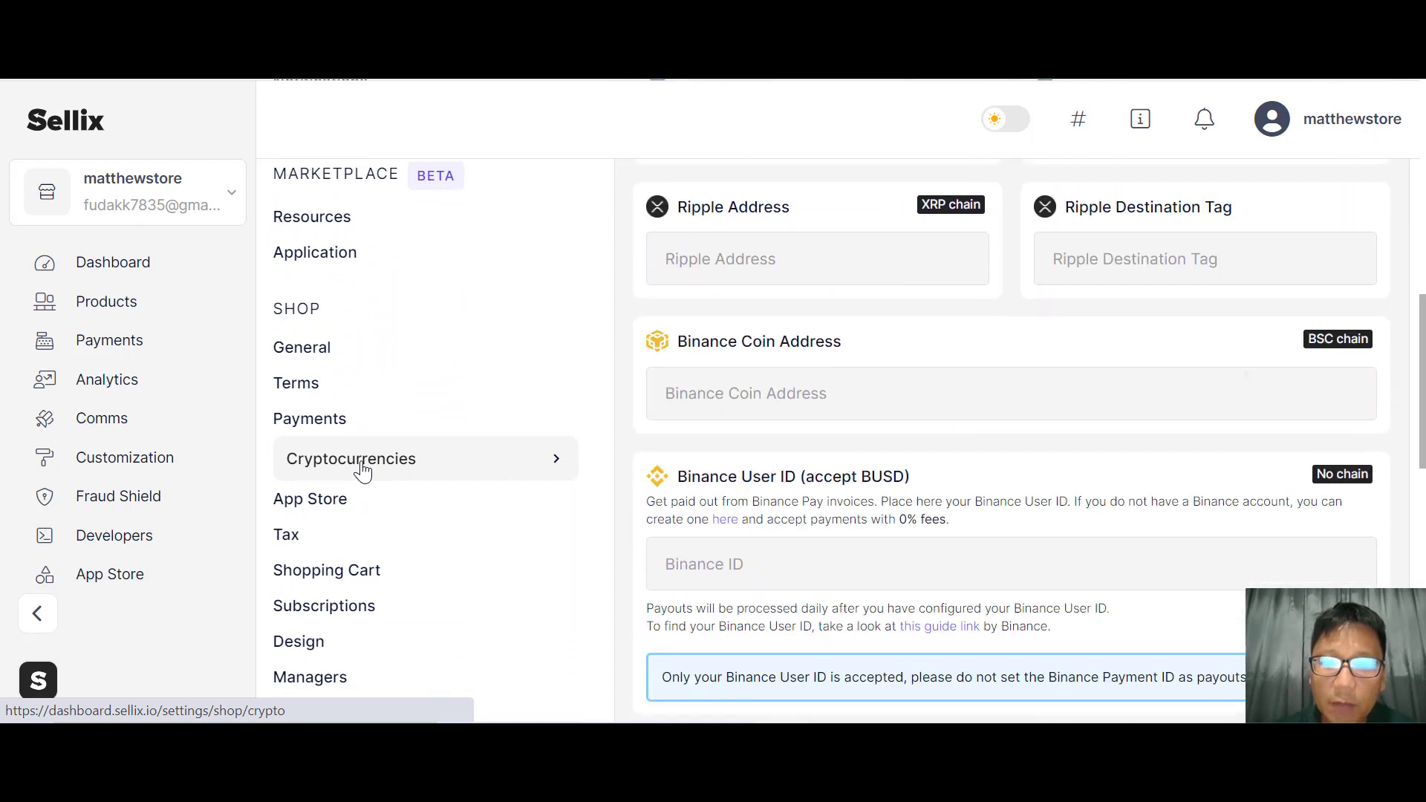
# - Review the crypto transaction threshold, fees and scheduled payouts, and the monthly billing option under the advanced settings
pyautogui.scroll(-2, 362, 471)
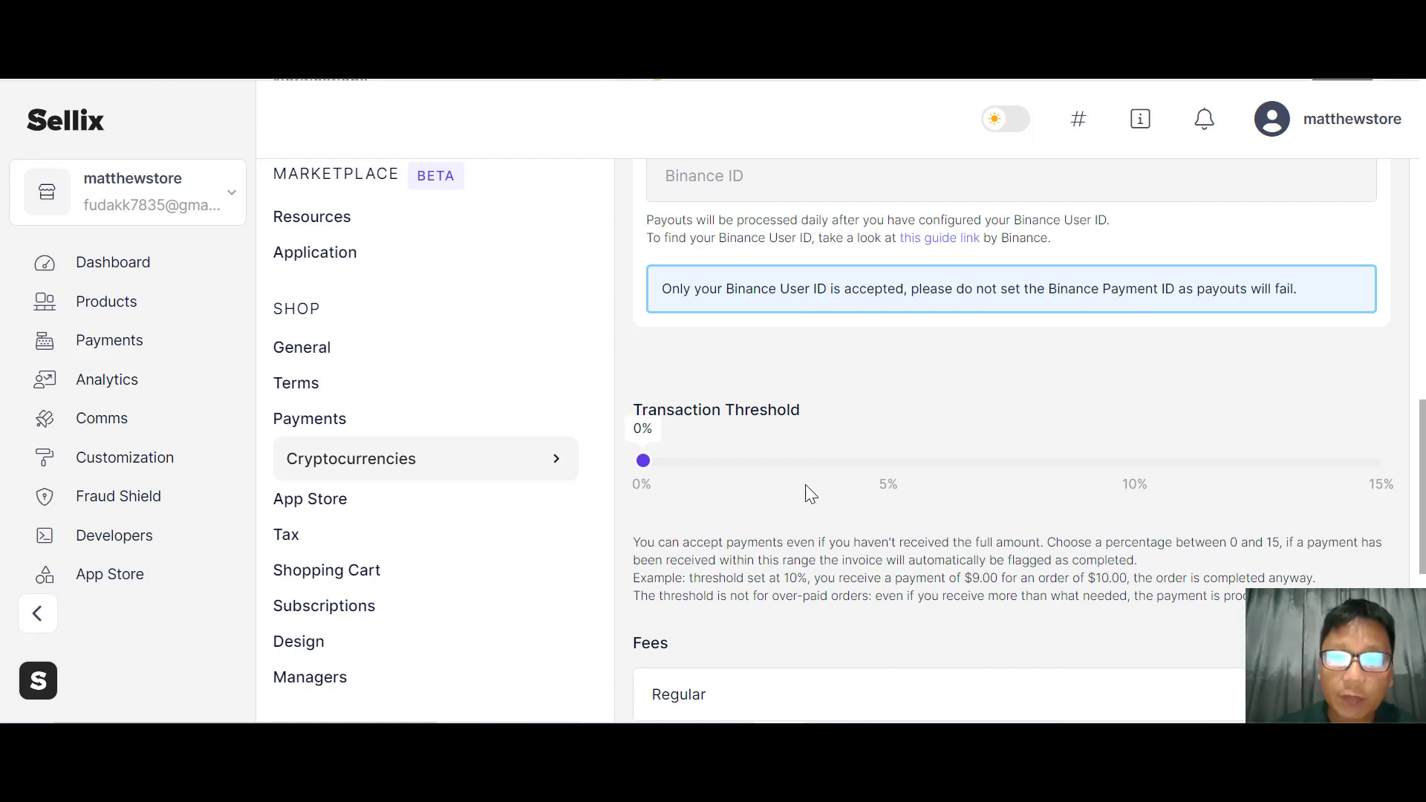
pyautogui.scroll(-7, 807, 493)
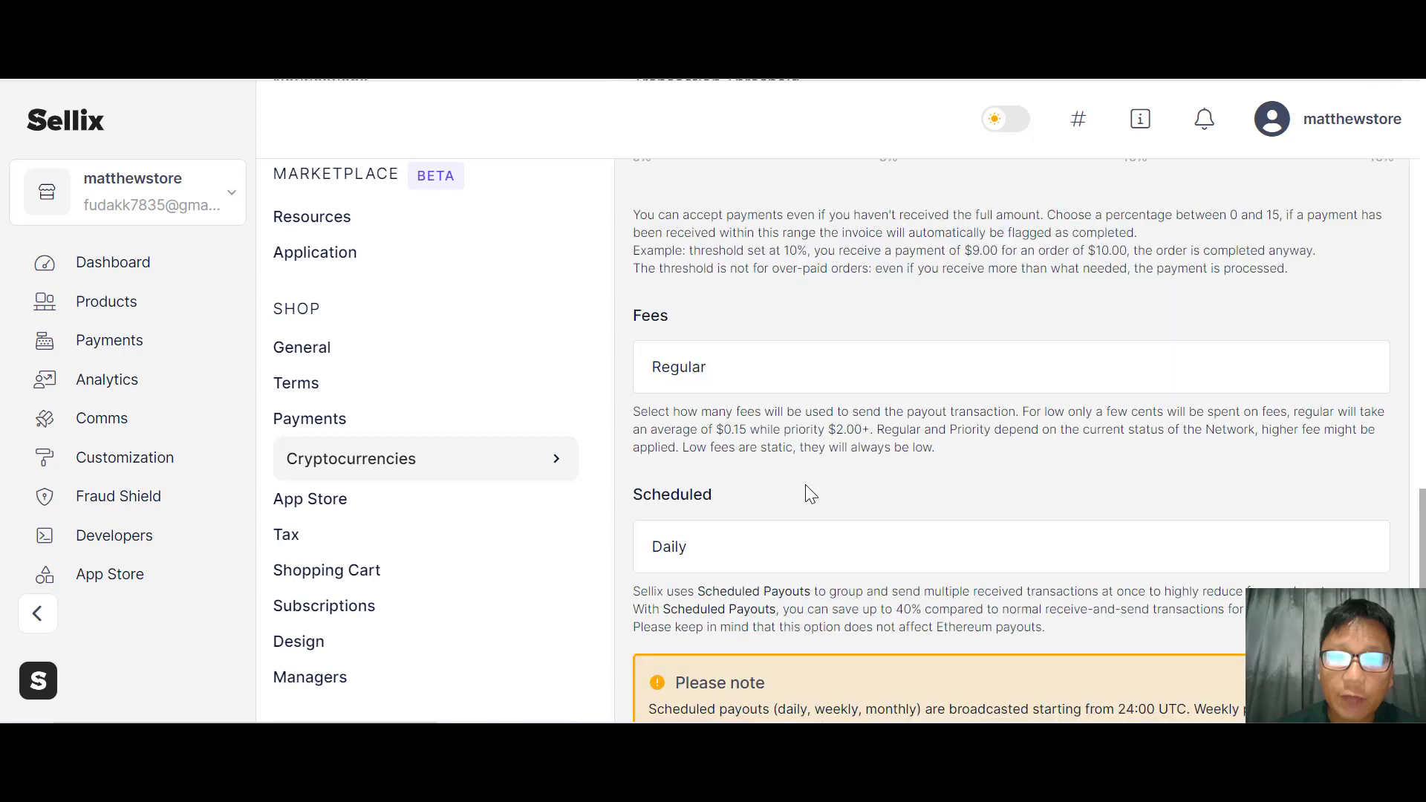
pyautogui.scroll(-5, 1019, 439)
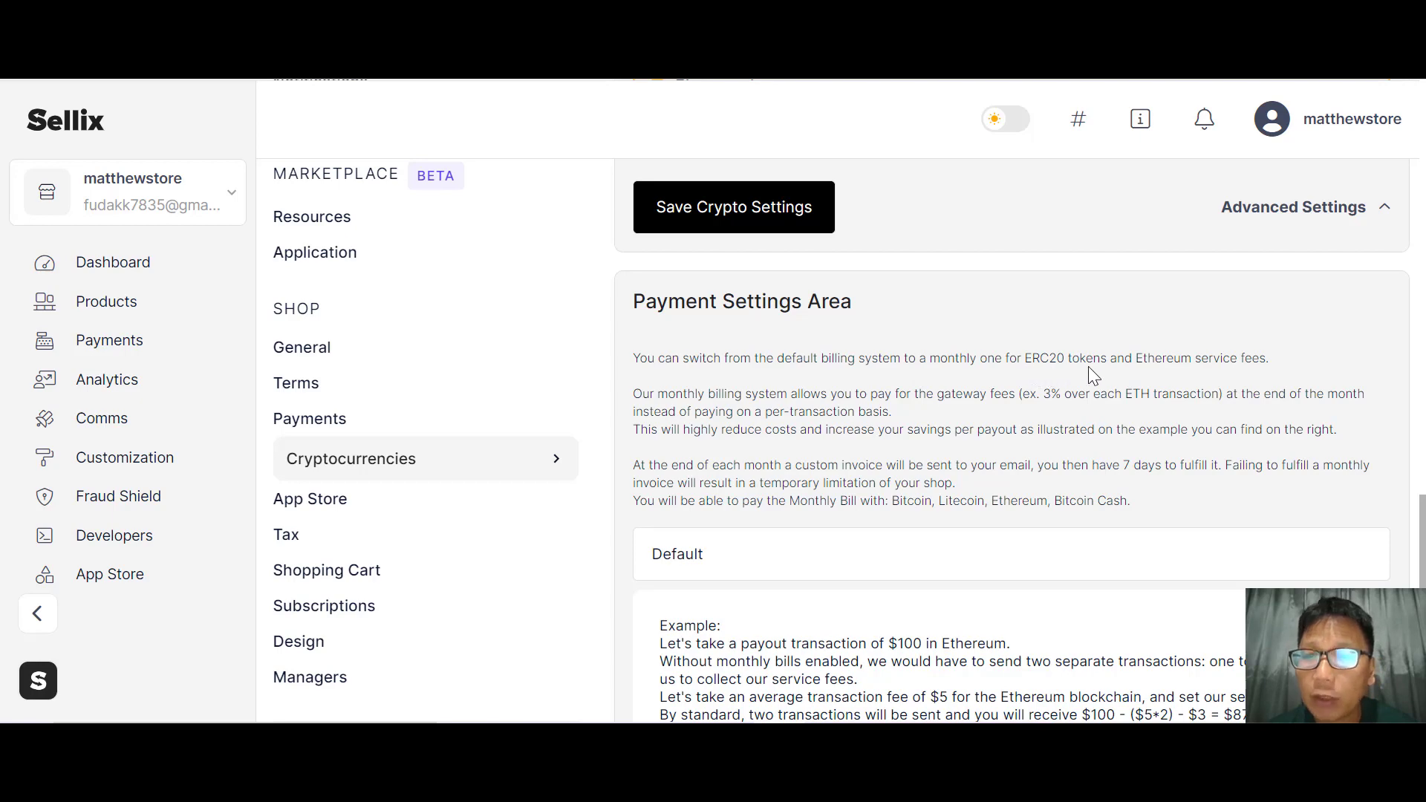
pyautogui.scroll(-7, 1279, 388)
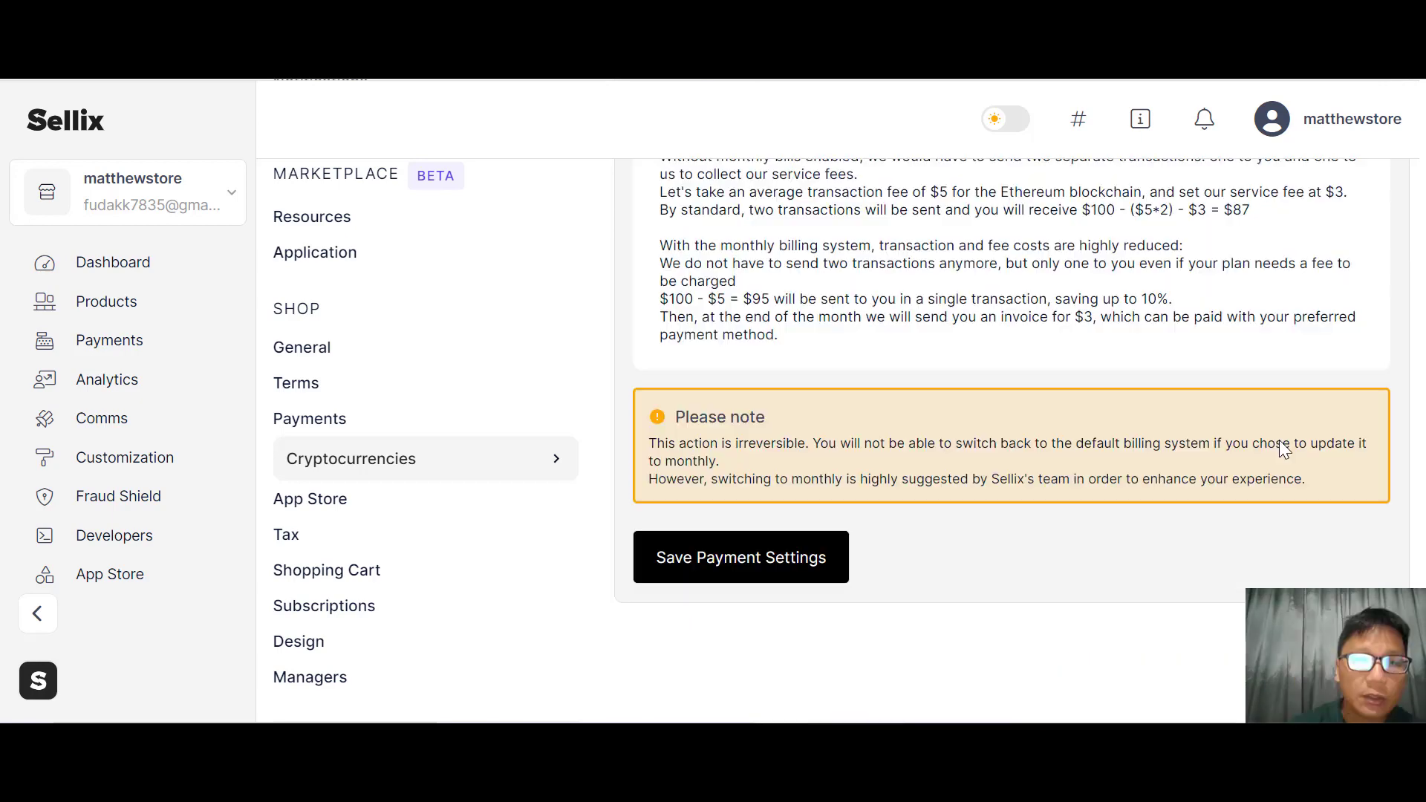
# - Browse the App Store's third-party, payment and development apps
pyautogui.click(312, 500)
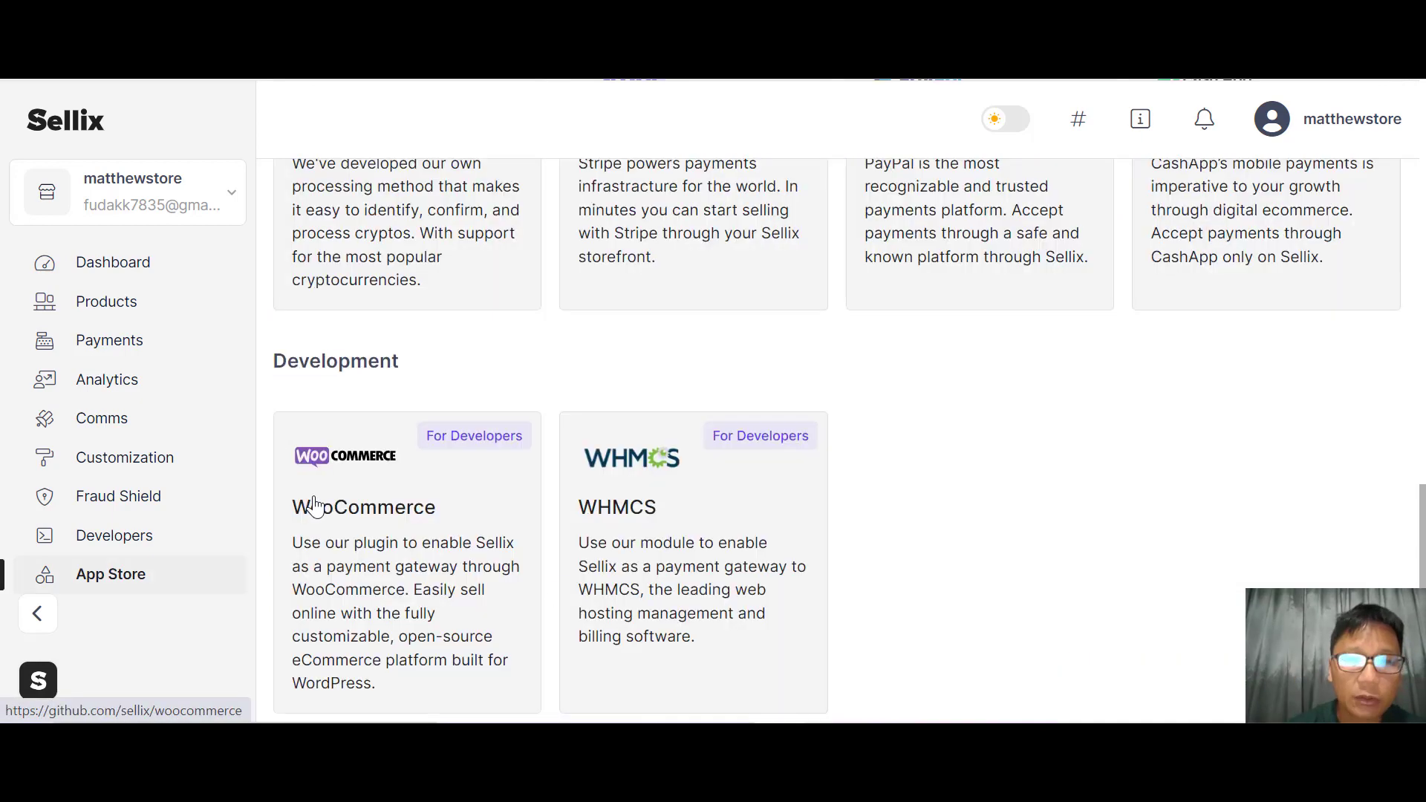
pyautogui.scroll(10, 315, 507)
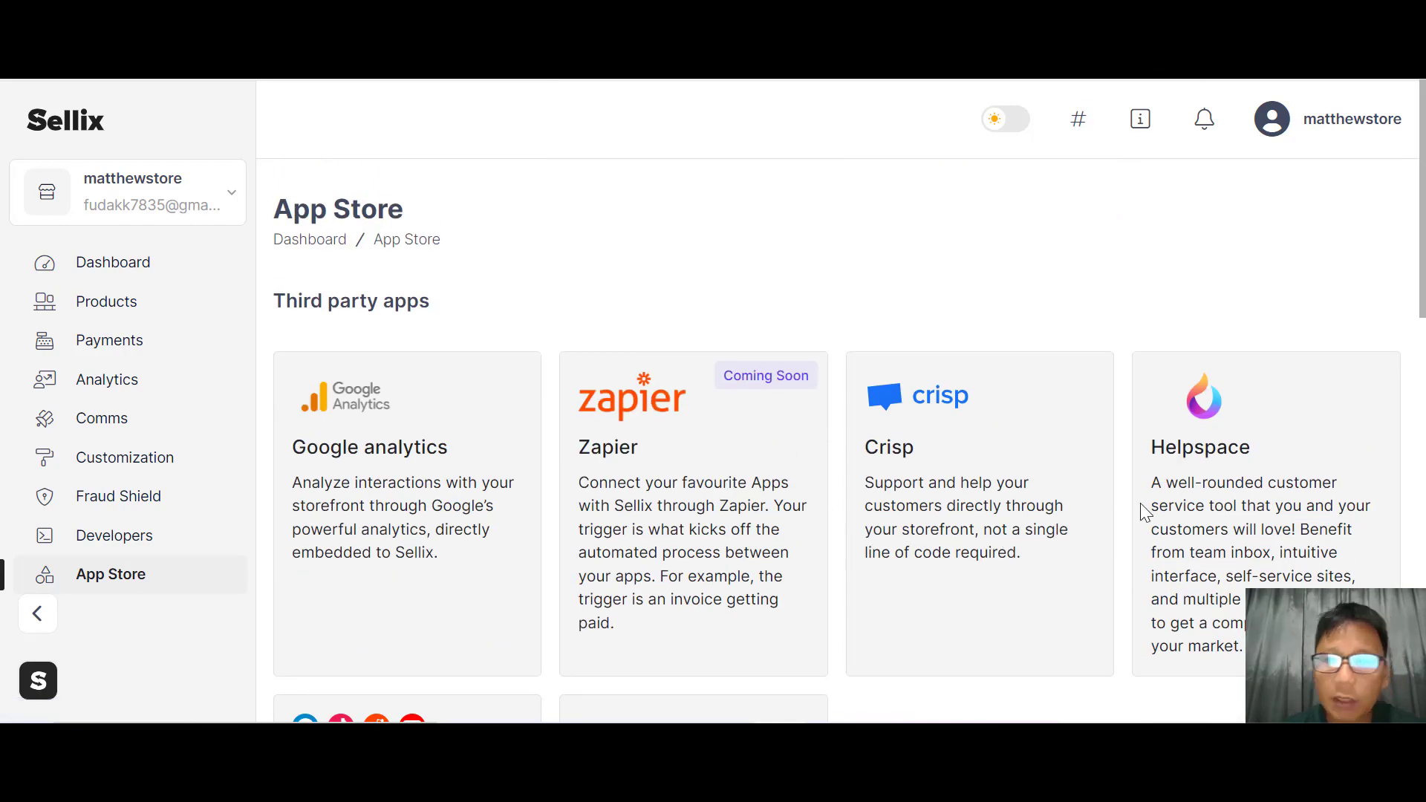
pyautogui.scroll(-6, 346, 509)
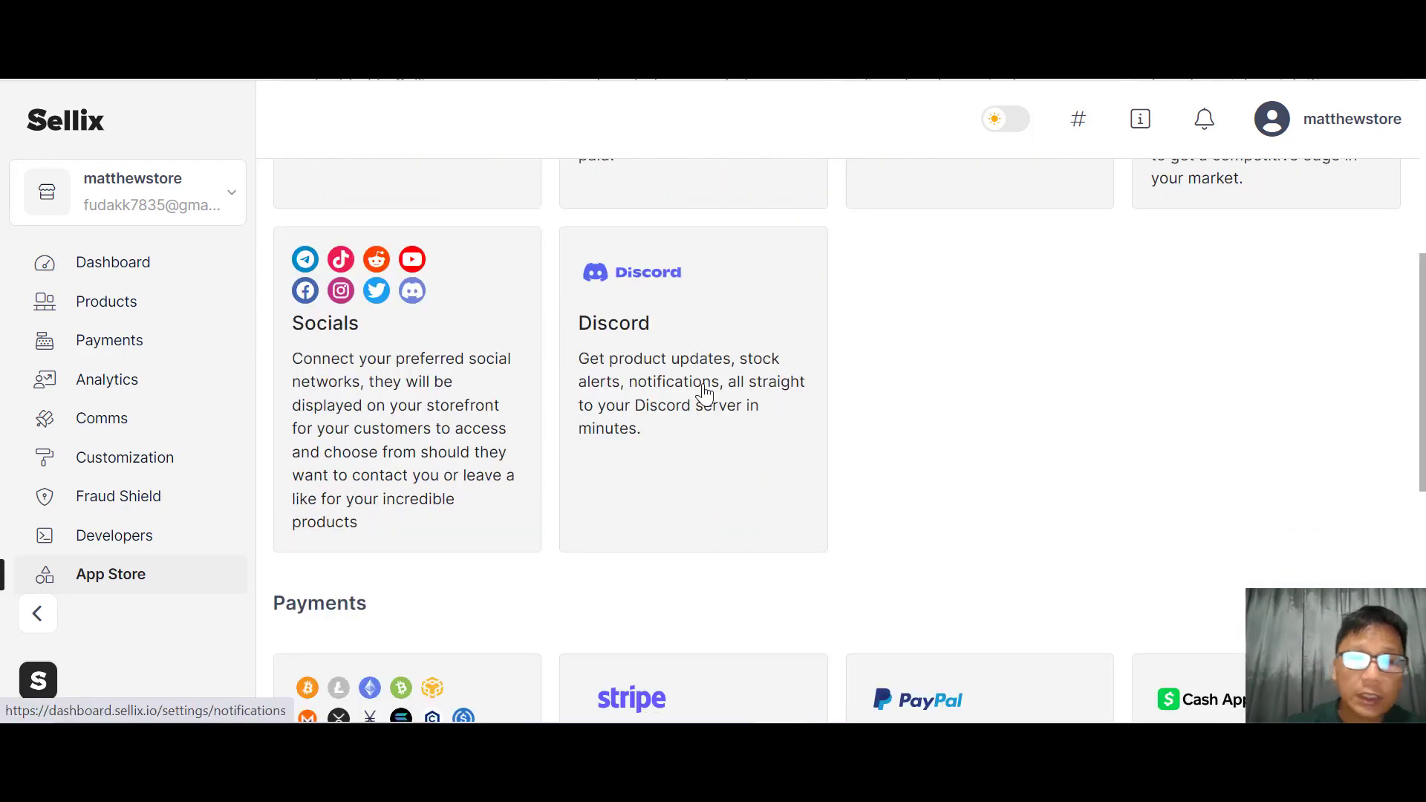
pyautogui.scroll(-3, 702, 396)
pyautogui.scroll(-1, 704, 394)
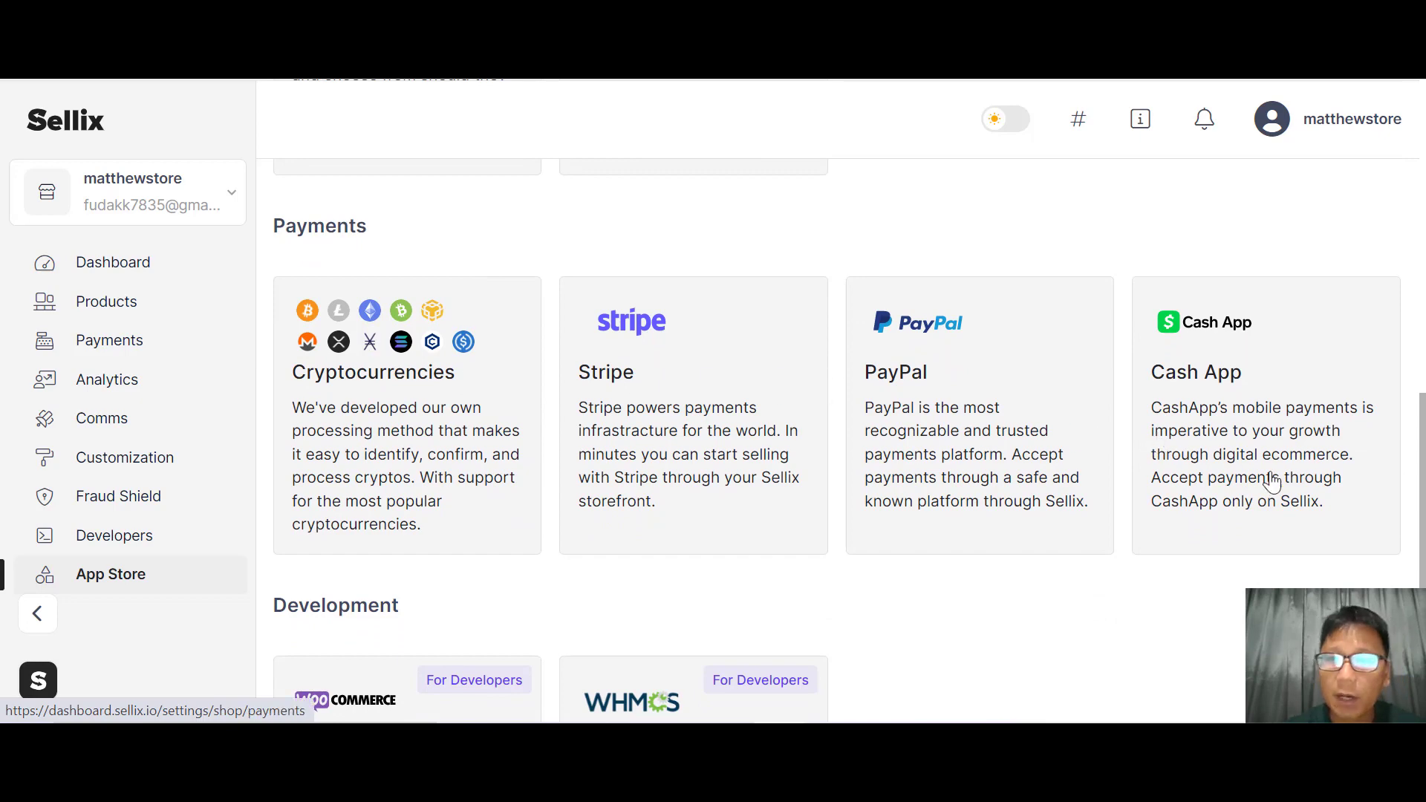
pyautogui.scroll(-3, 1370, 486)
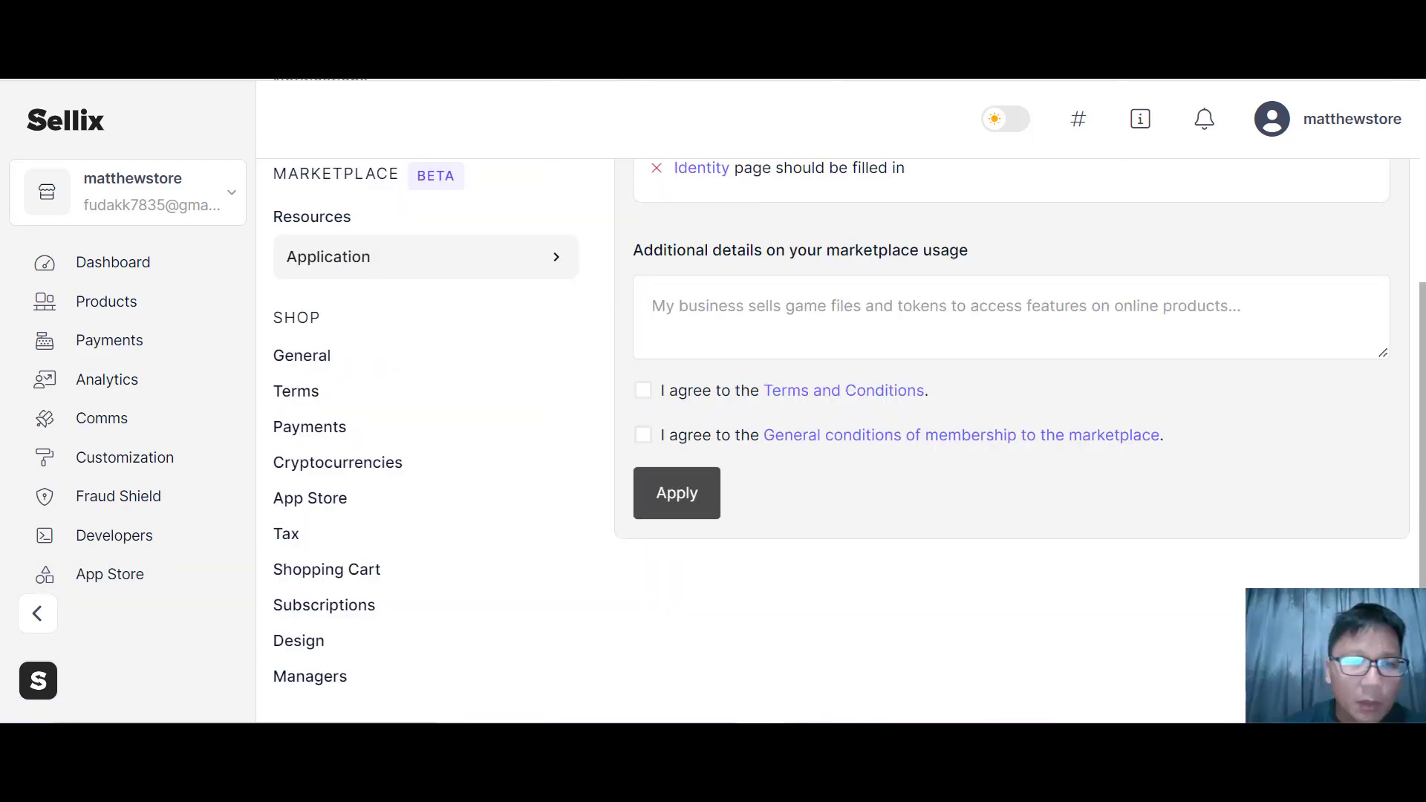
# - Review the shop's Tax settings, from business name and country to the optional VAT and business details
pyautogui.click(289, 546)
pyautogui.scroll(4, 290, 547)
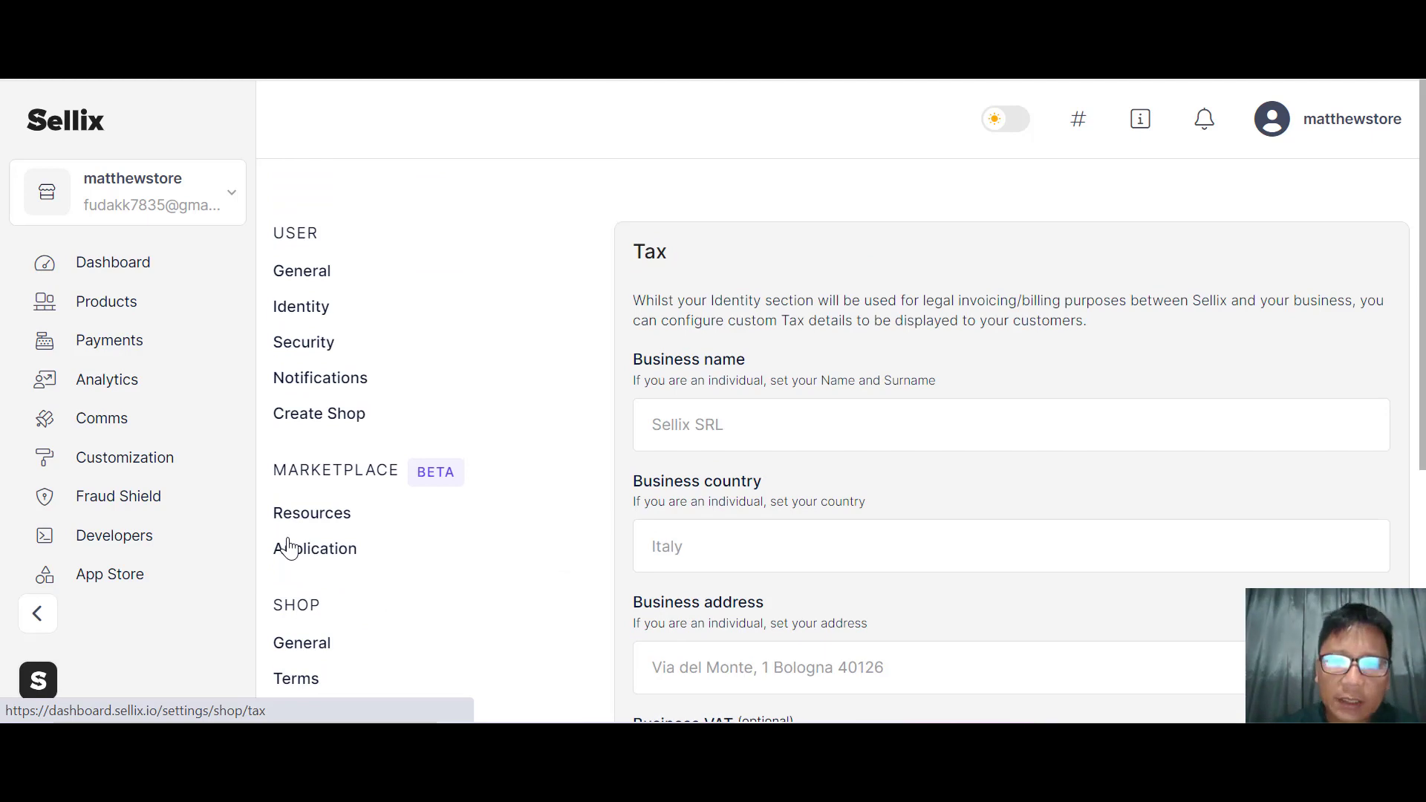
pyautogui.scroll(-4, 290, 547)
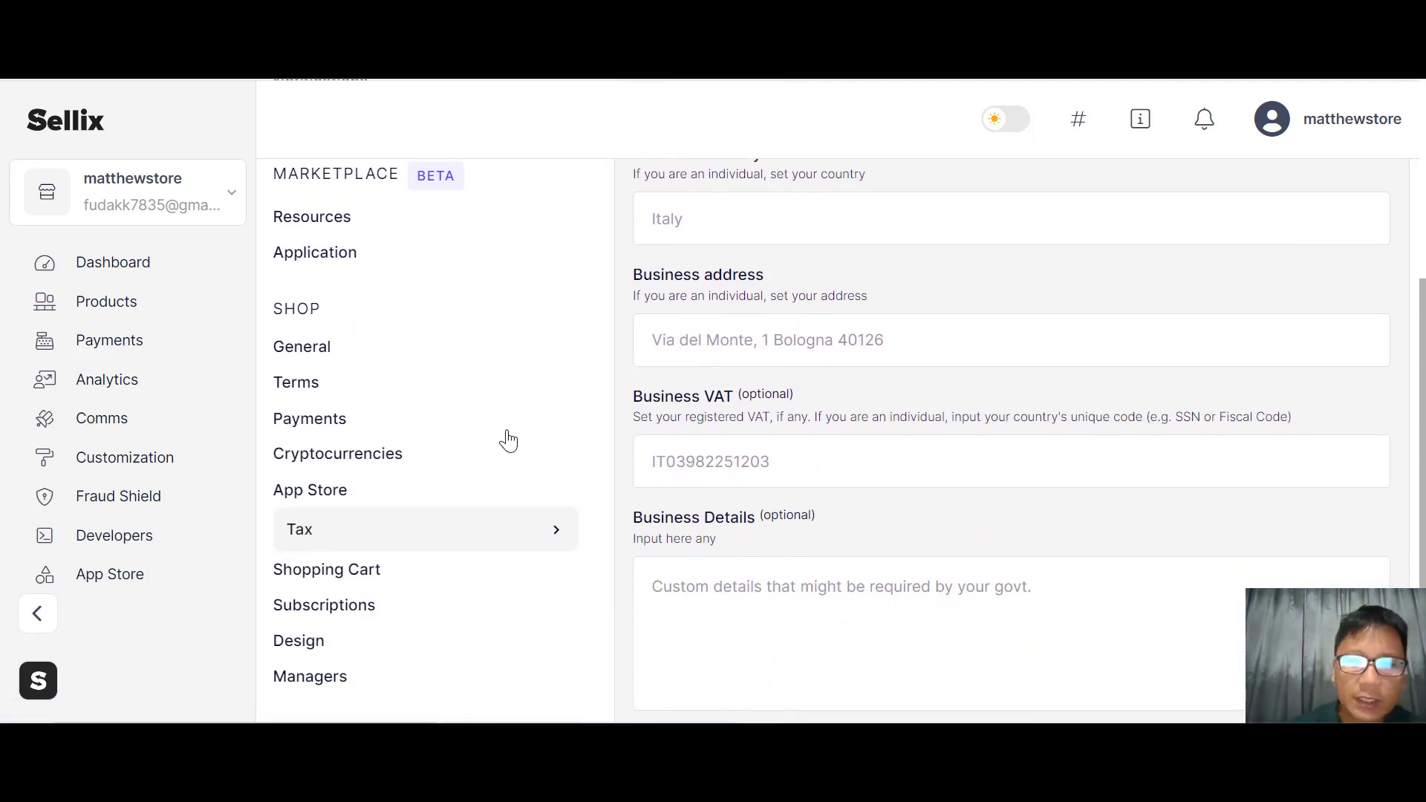
# - View the shop's Shopping Cart and Subscriptions settings pages
pyautogui.click(360, 572)
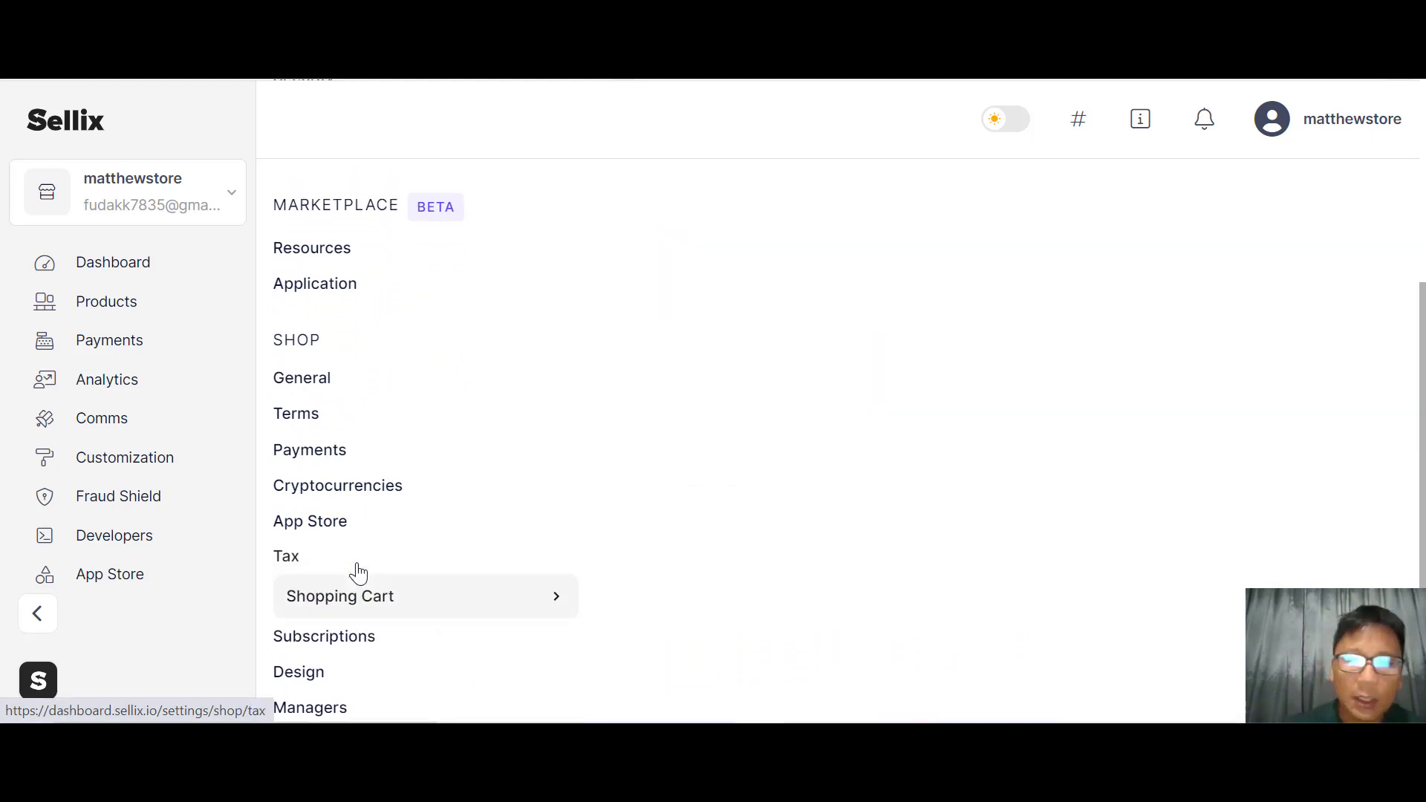
pyautogui.scroll(4, 358, 572)
pyautogui.scroll(-4, 357, 572)
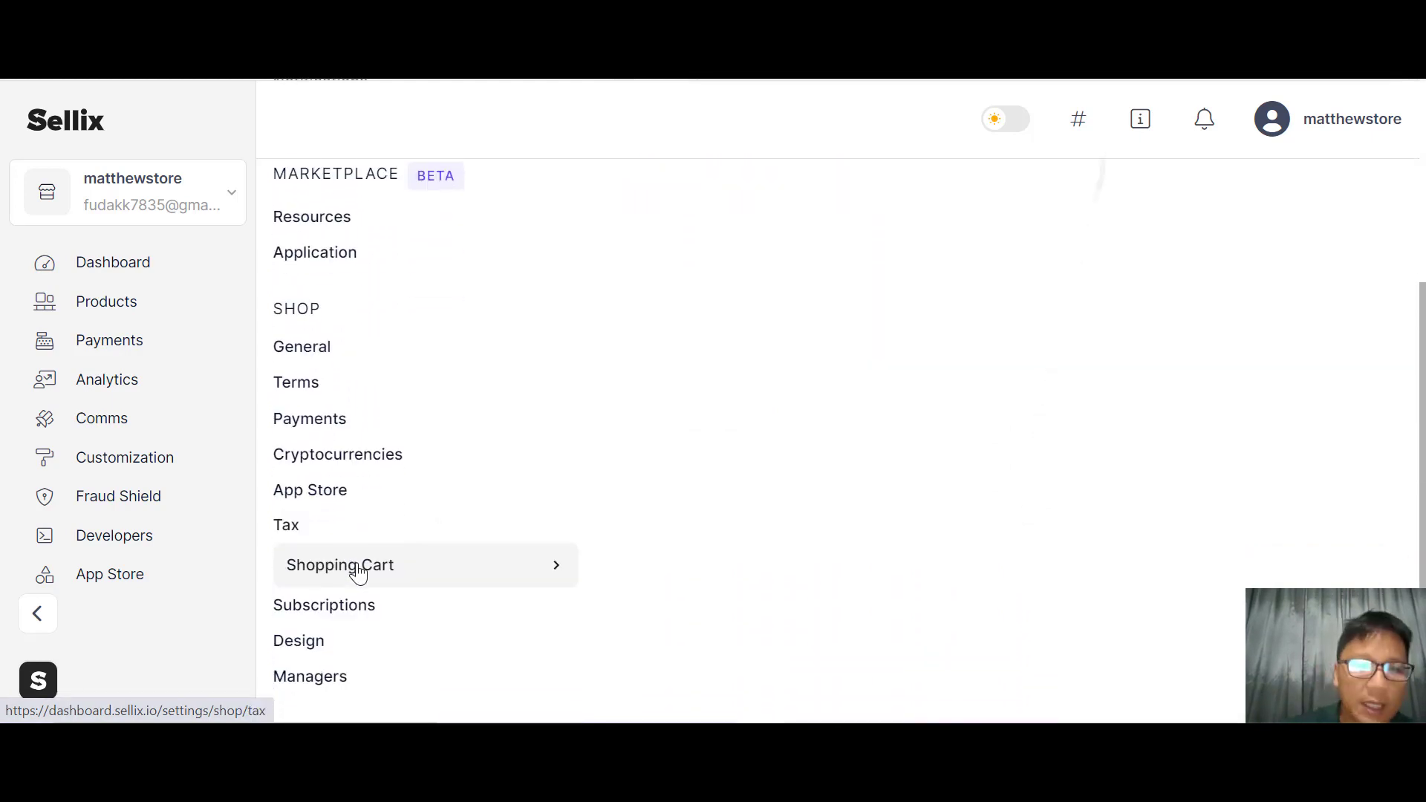
pyautogui.click(341, 606)
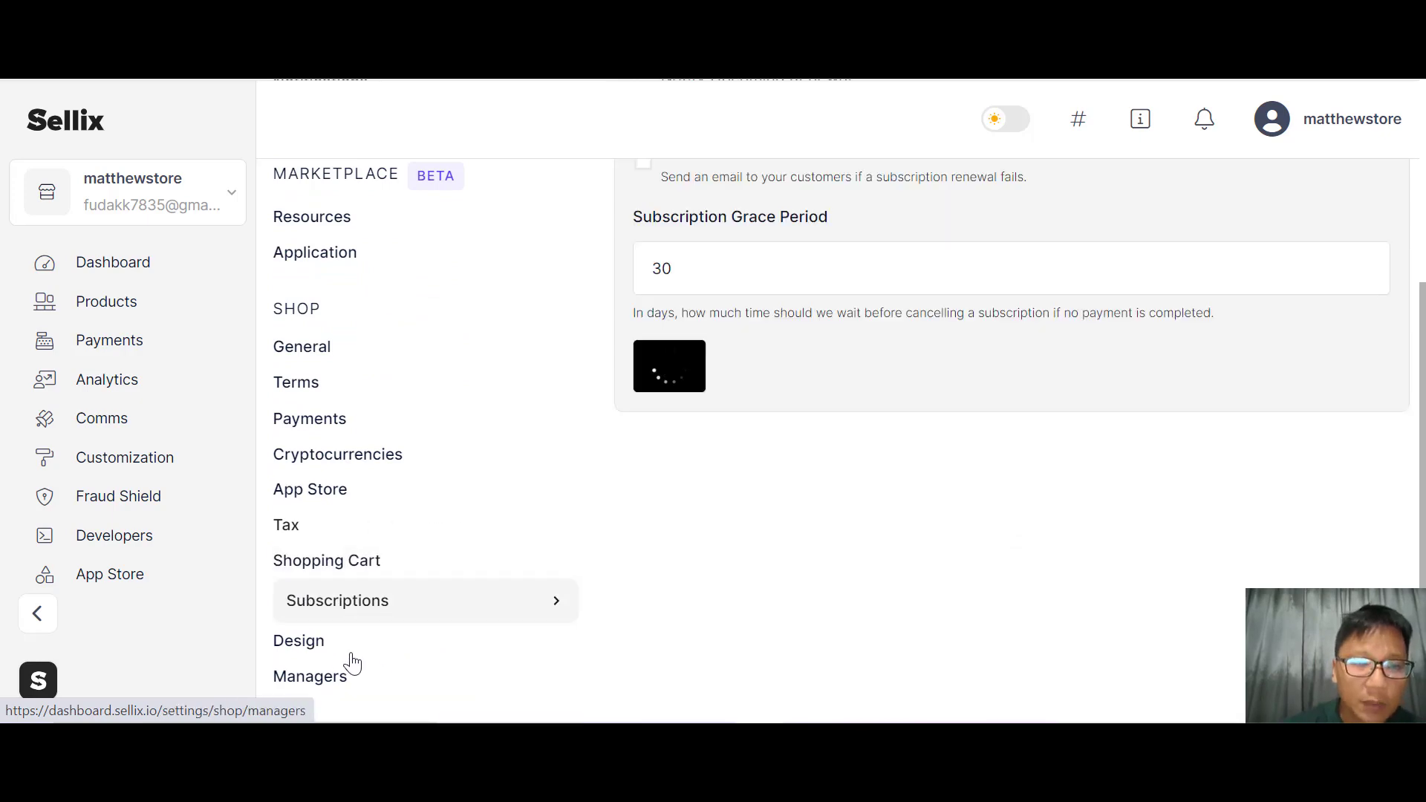
# - Review the shop's Design settings, from title centering, product display and dark mode to crypto order style and social links
pyautogui.click(297, 644)
pyautogui.scroll(3, 1081, 213)
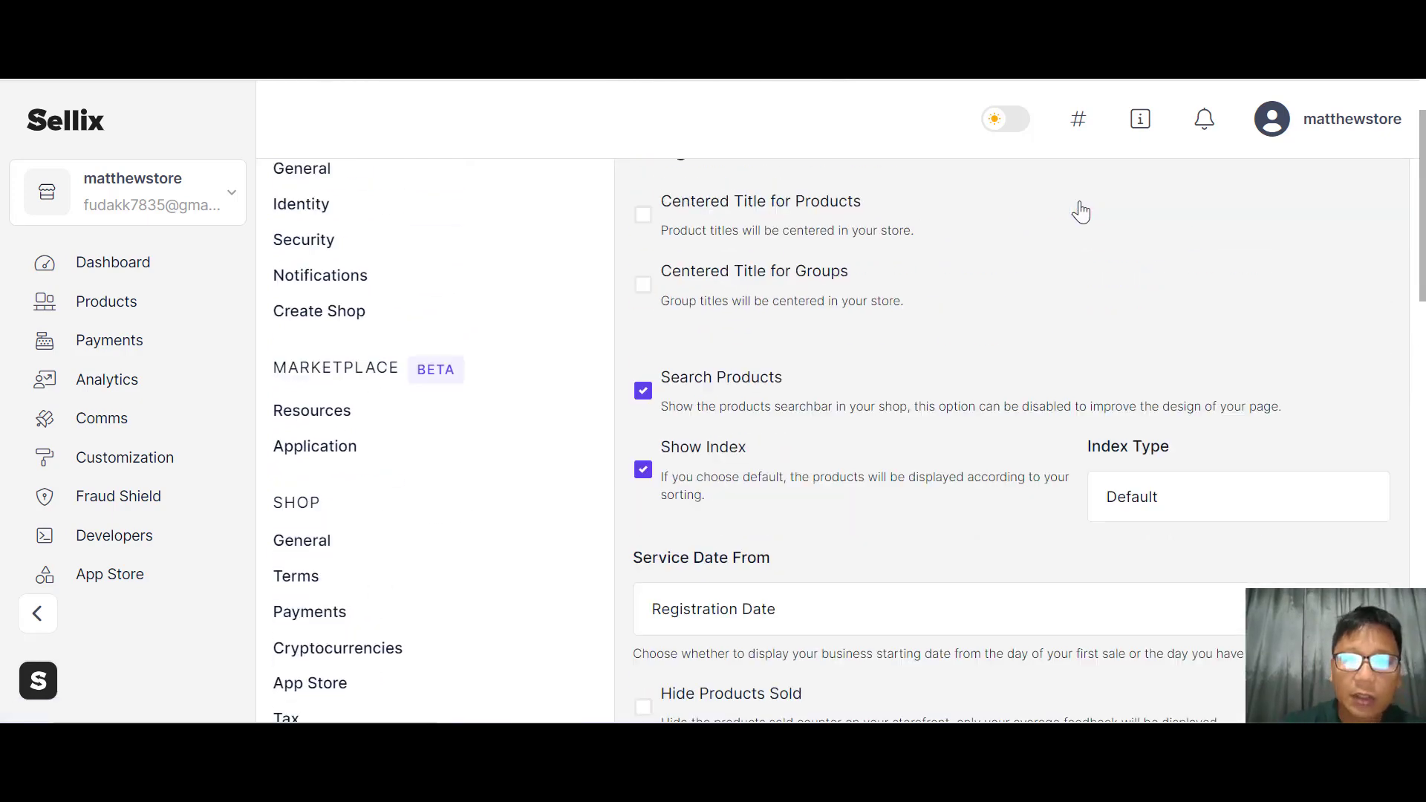
pyautogui.scroll(2, 1081, 214)
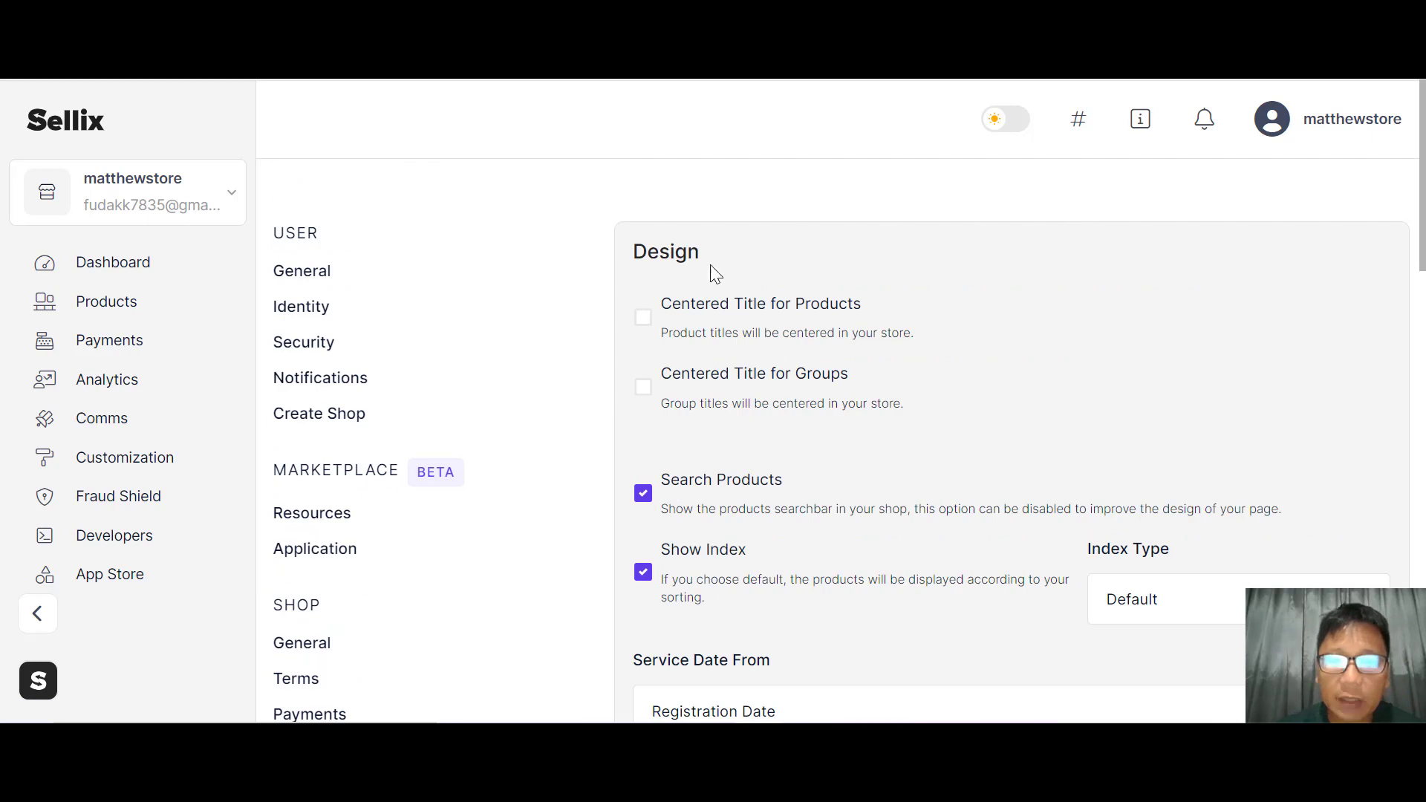
pyautogui.scroll(-2, 893, 348)
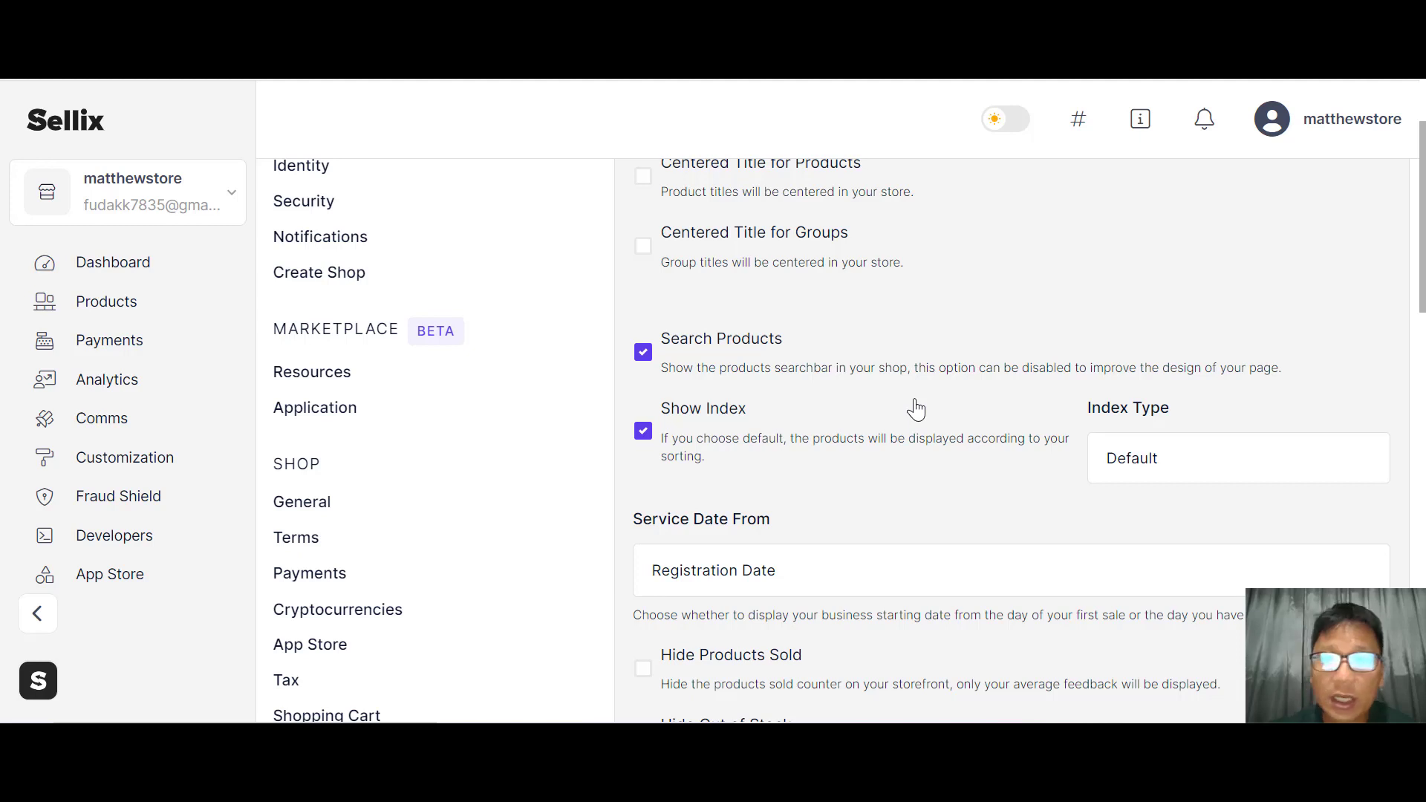
pyautogui.scroll(-4, 915, 409)
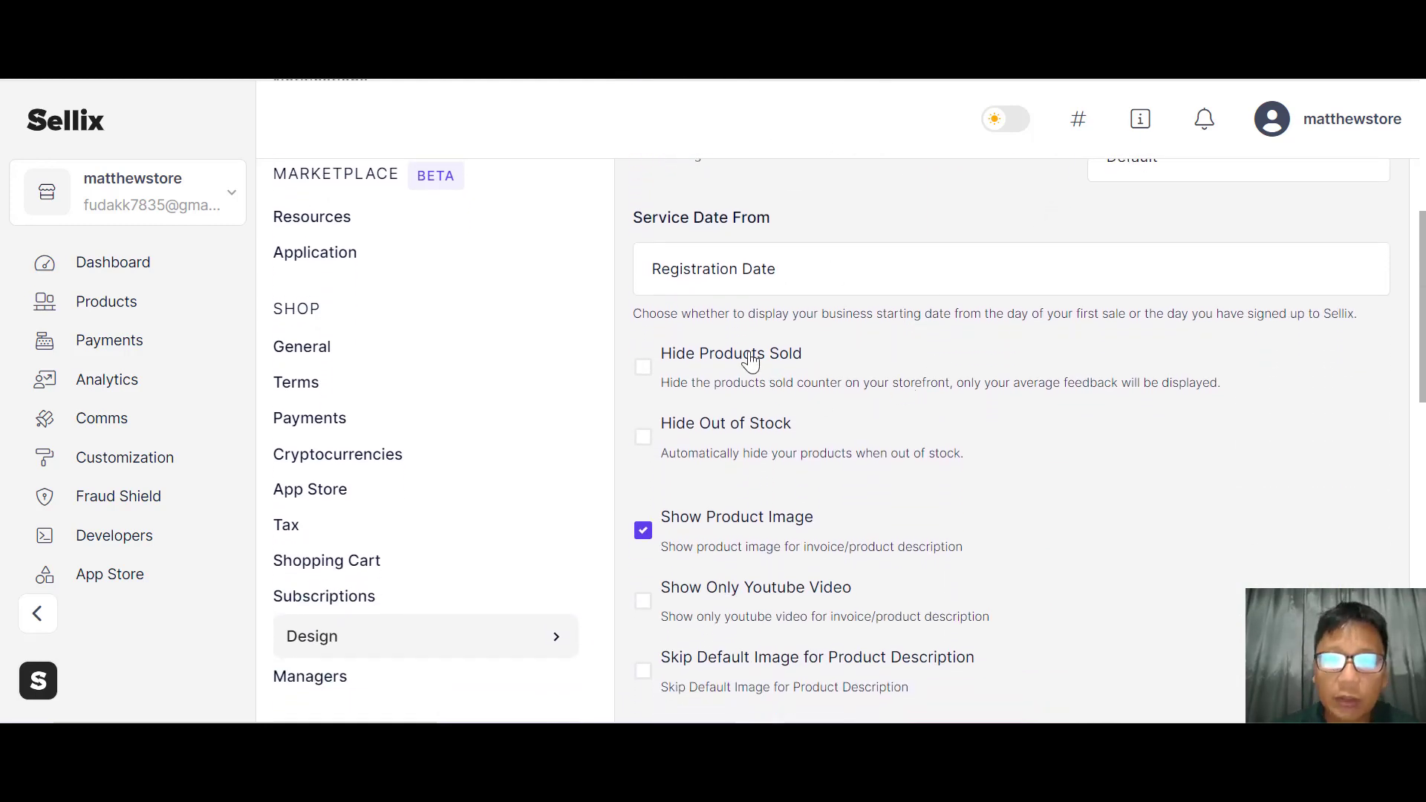
pyautogui.scroll(-3, 854, 472)
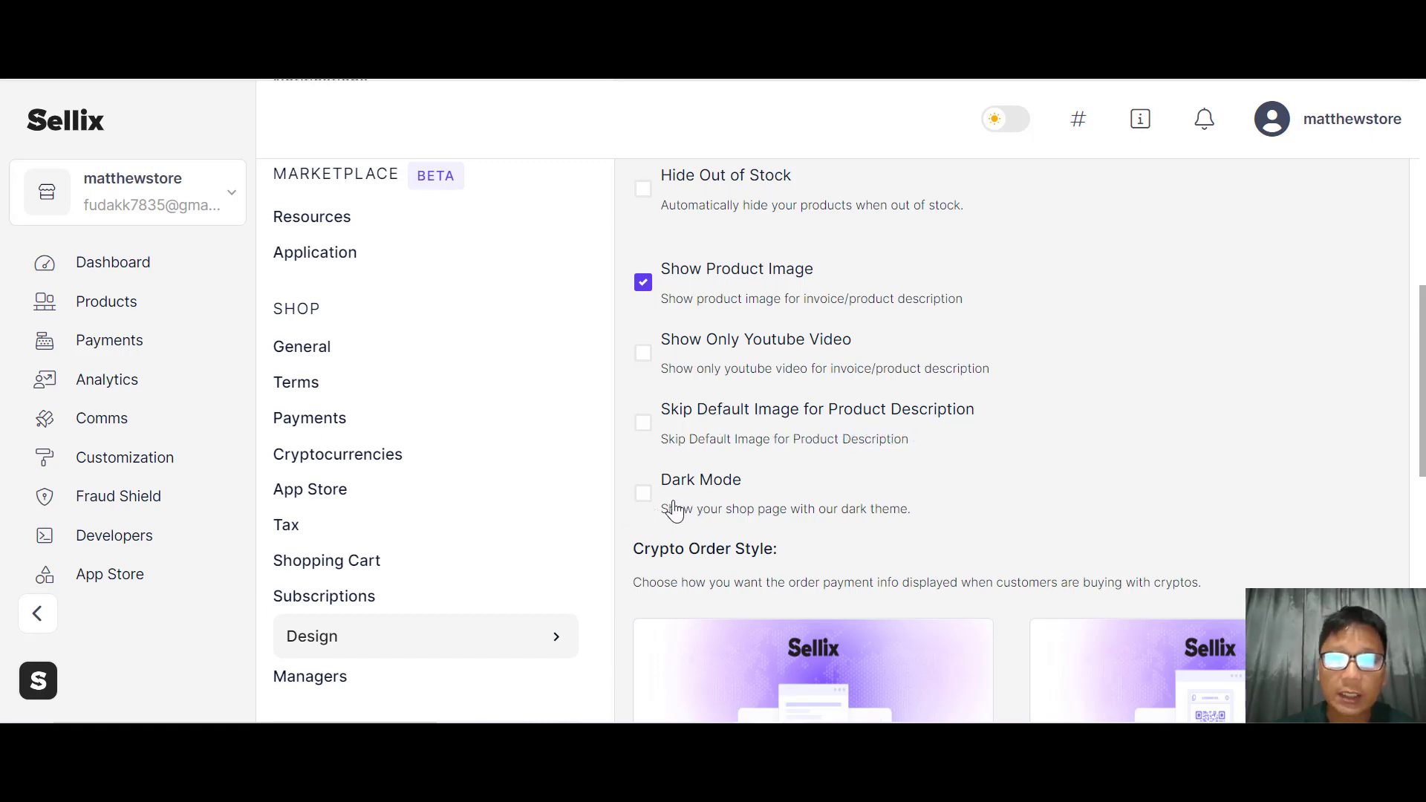
pyautogui.scroll(-4, 943, 459)
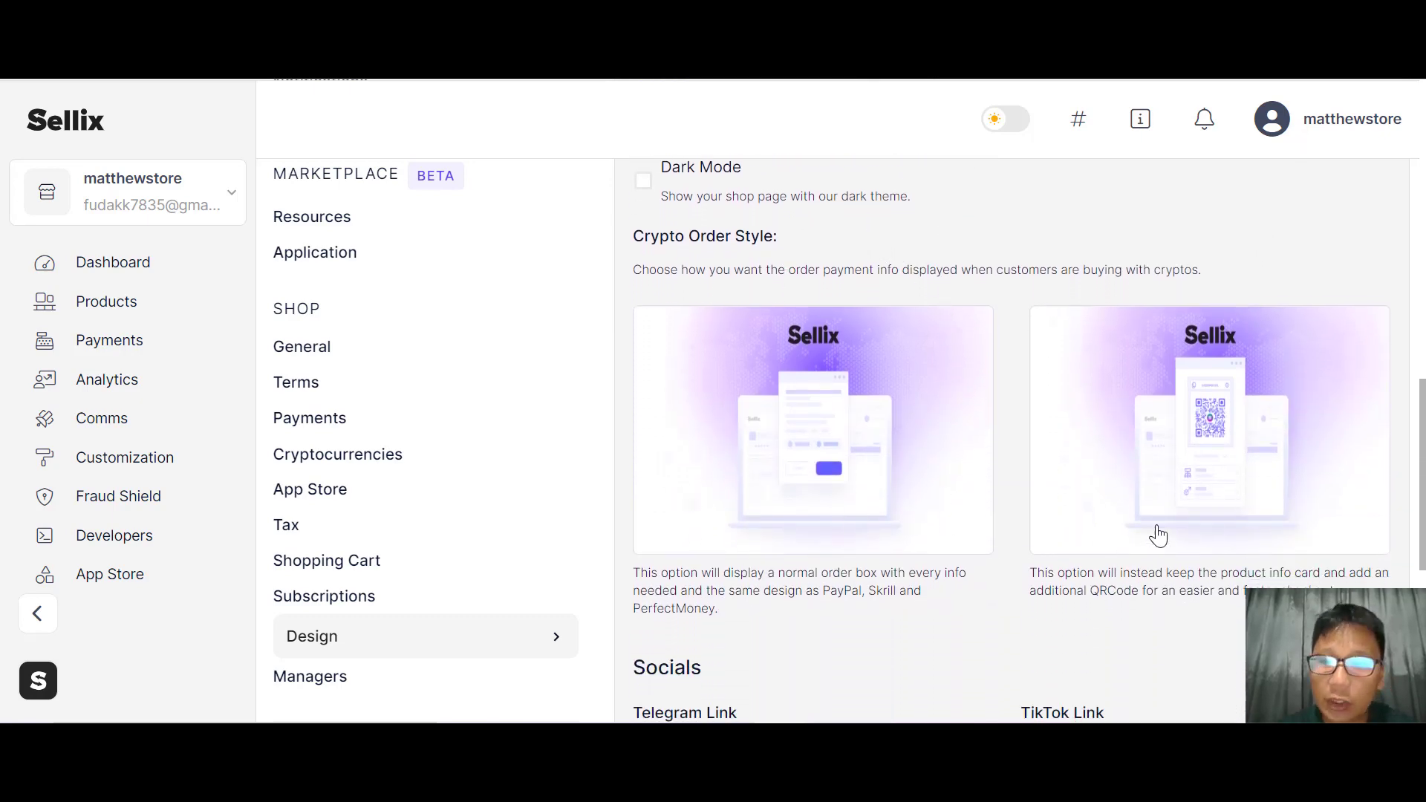
pyautogui.scroll(-5, 690, 565)
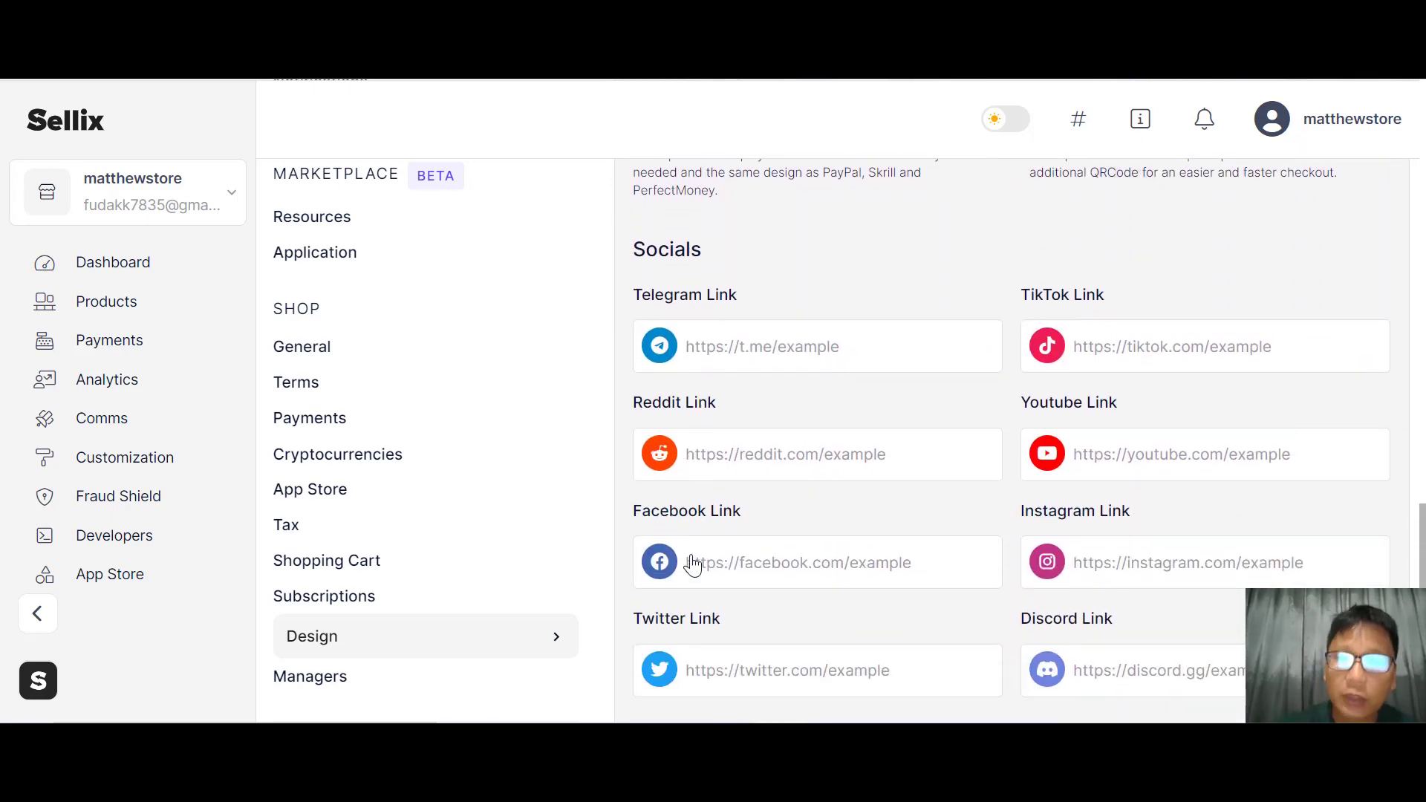
pyautogui.scroll(-1, 692, 565)
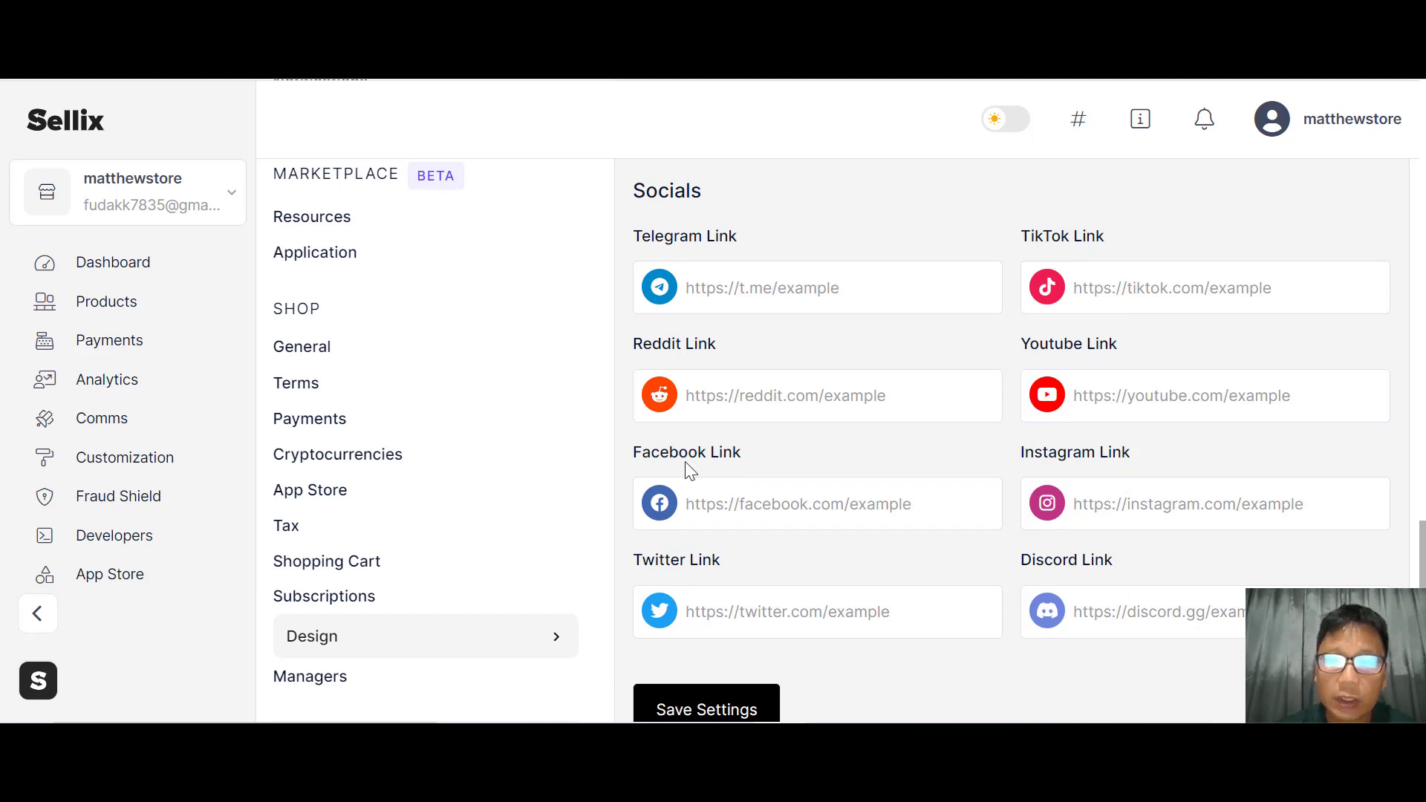
pyautogui.scroll(-1, 688, 449)
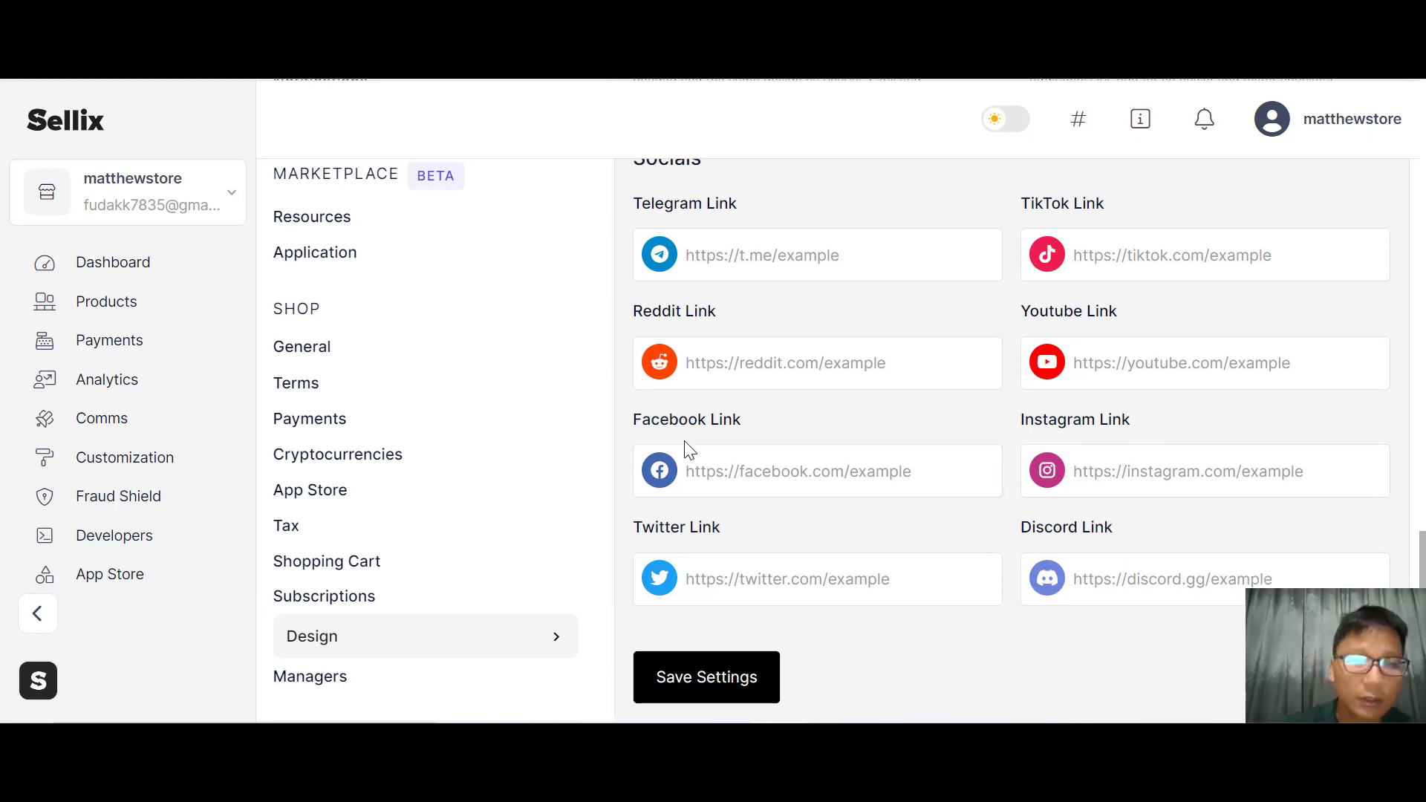
# - View the shop's Managers settings and the Add Manager form with its permission options, then close the form without adding anyone
pyautogui.click(305, 680)
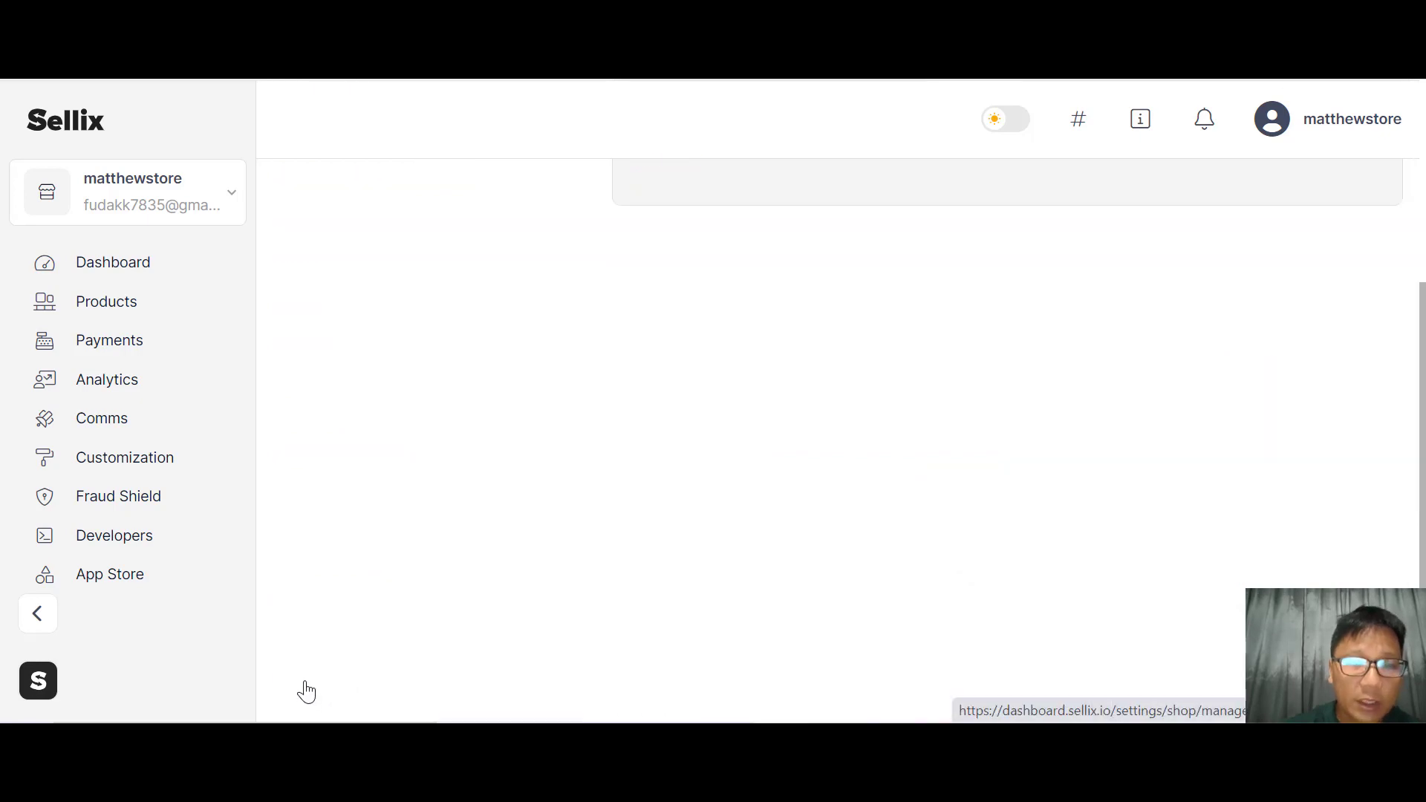
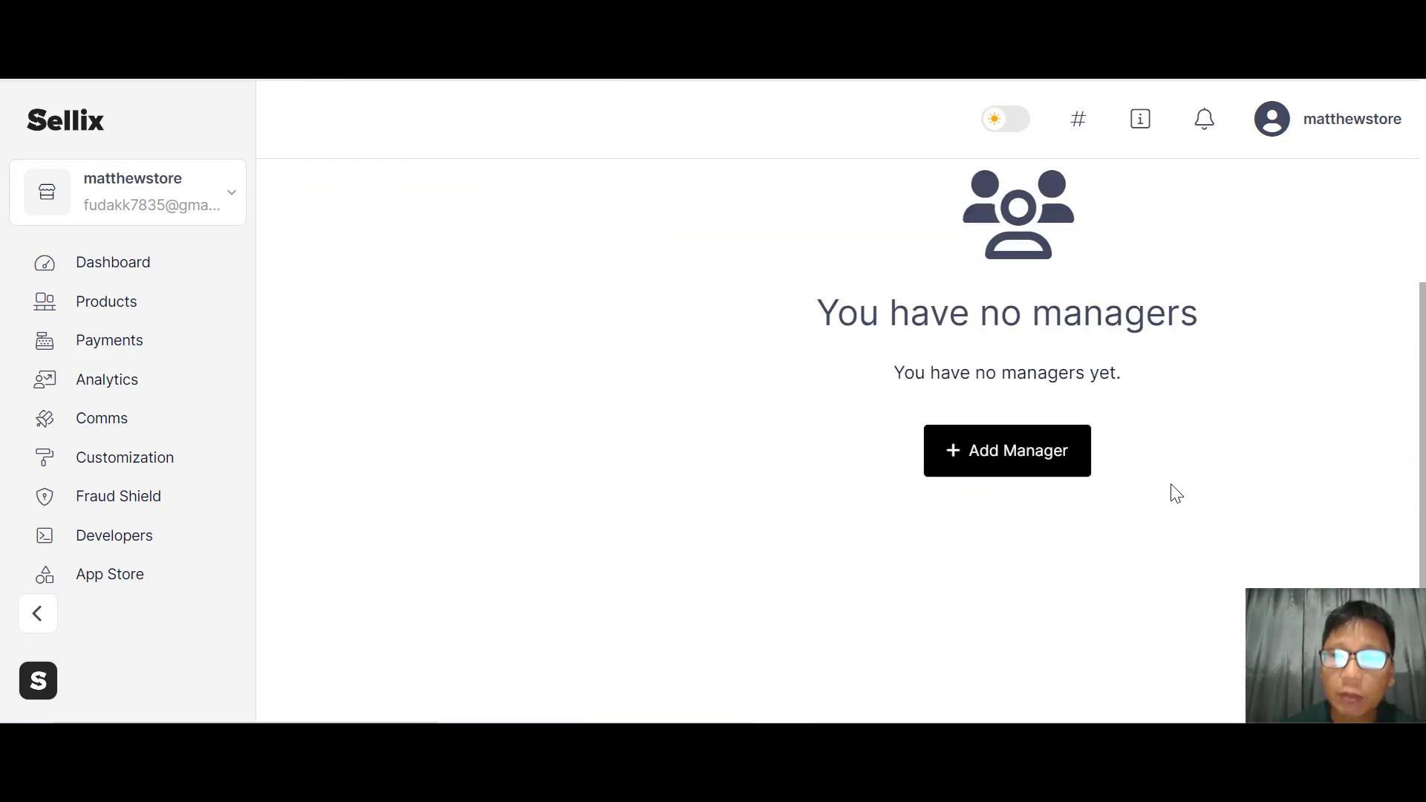
pyautogui.click(987, 460)
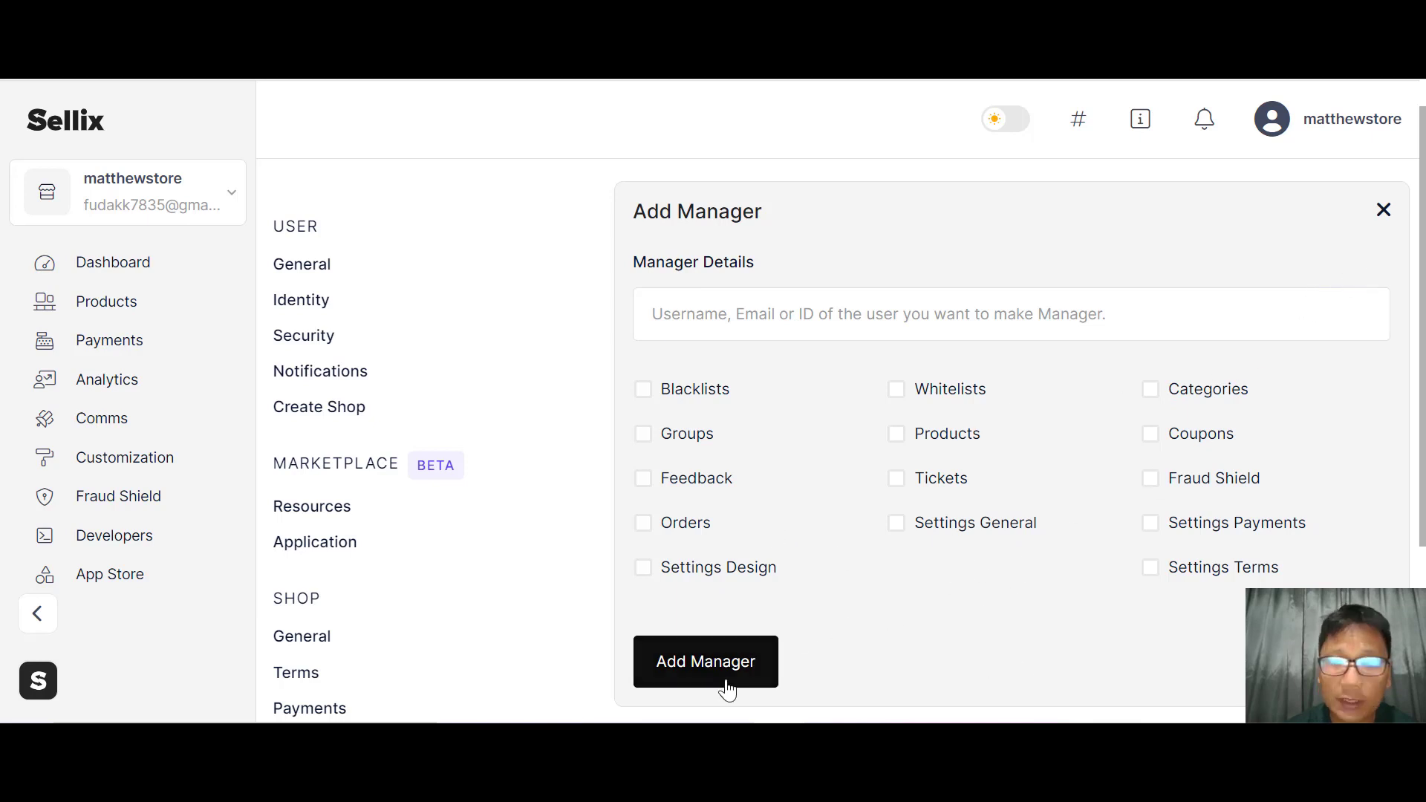
pyautogui.click(1383, 211)
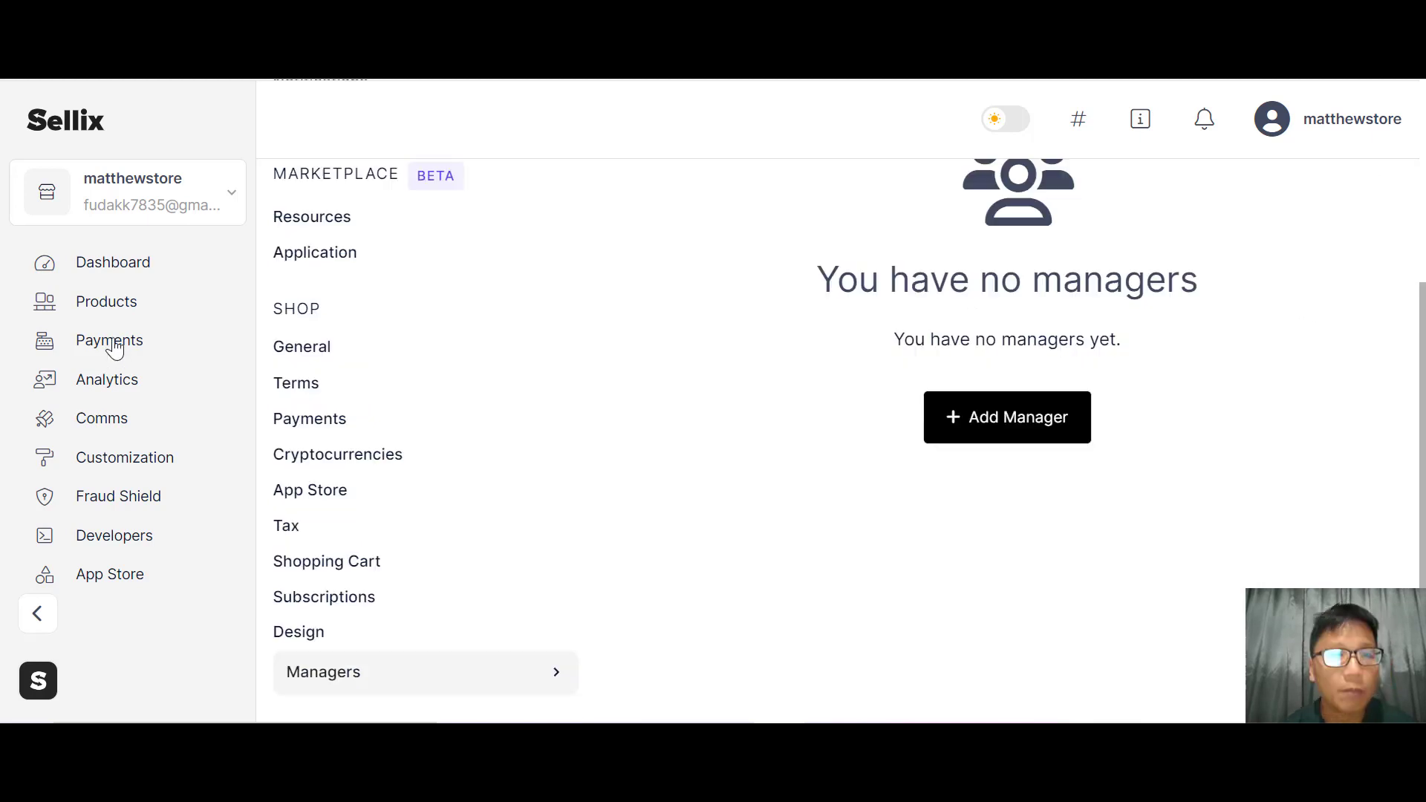
# - View the Balances, Payouts, Invoices and Subscriptions pages of the Payments section
pyautogui.click(116, 346)
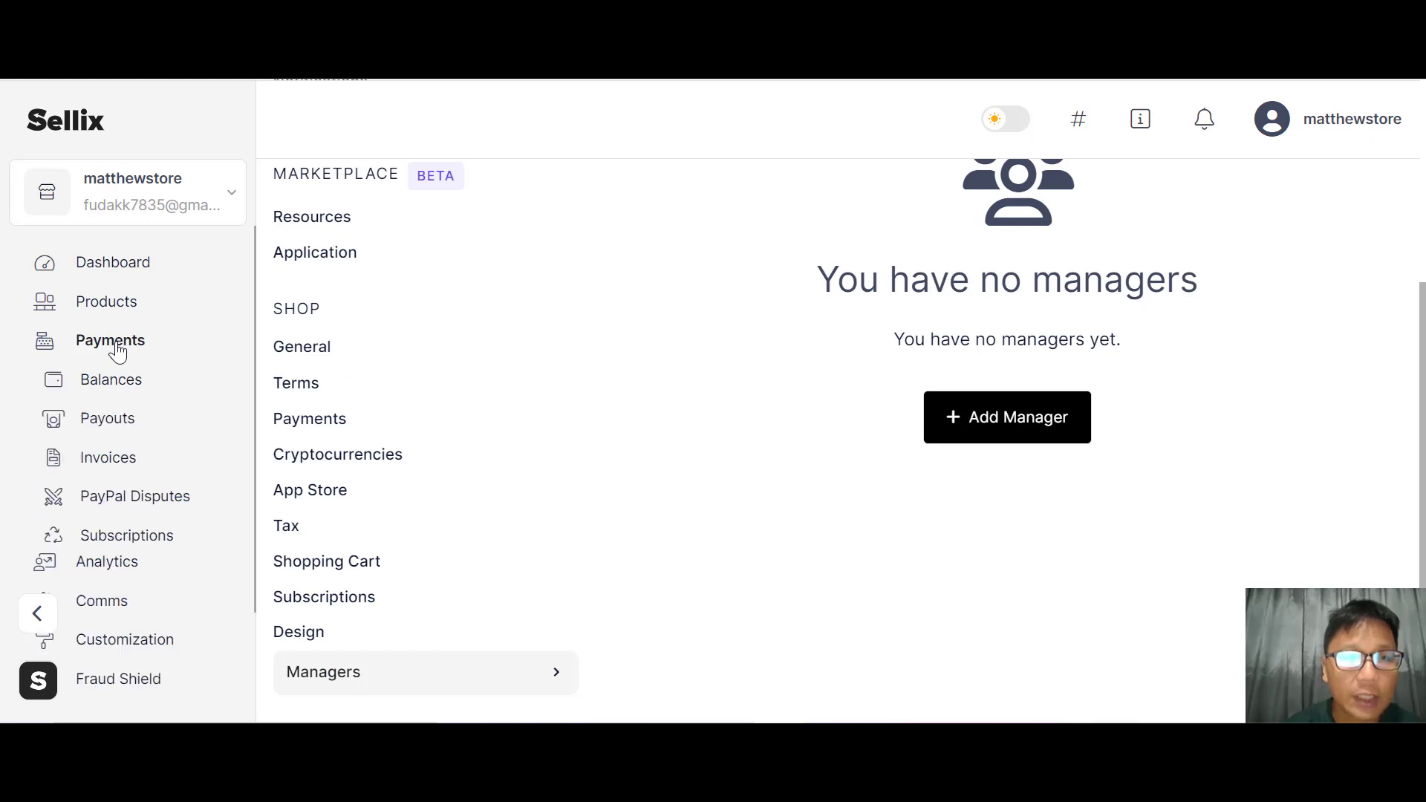
pyautogui.click(128, 392)
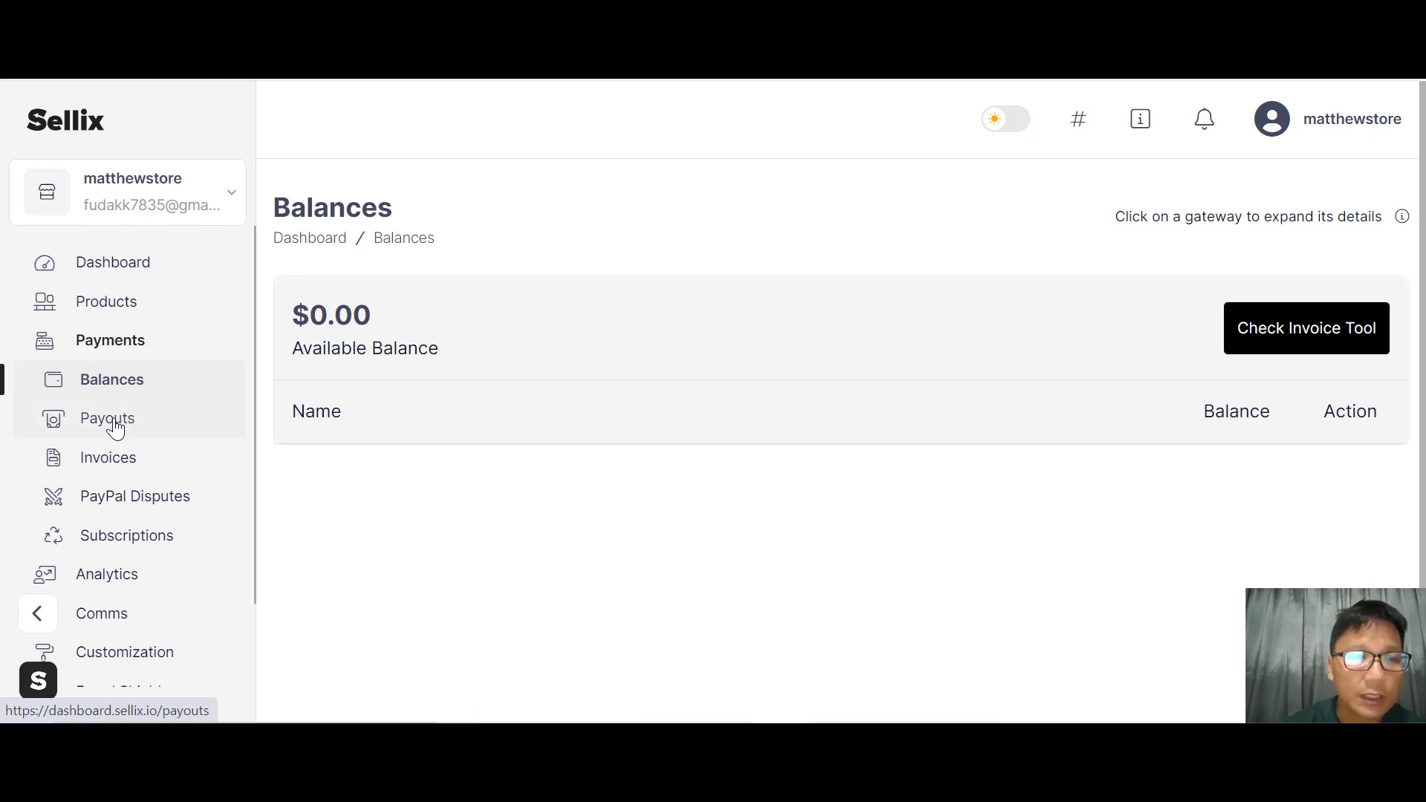
pyautogui.click(121, 427)
pyautogui.click(110, 468)
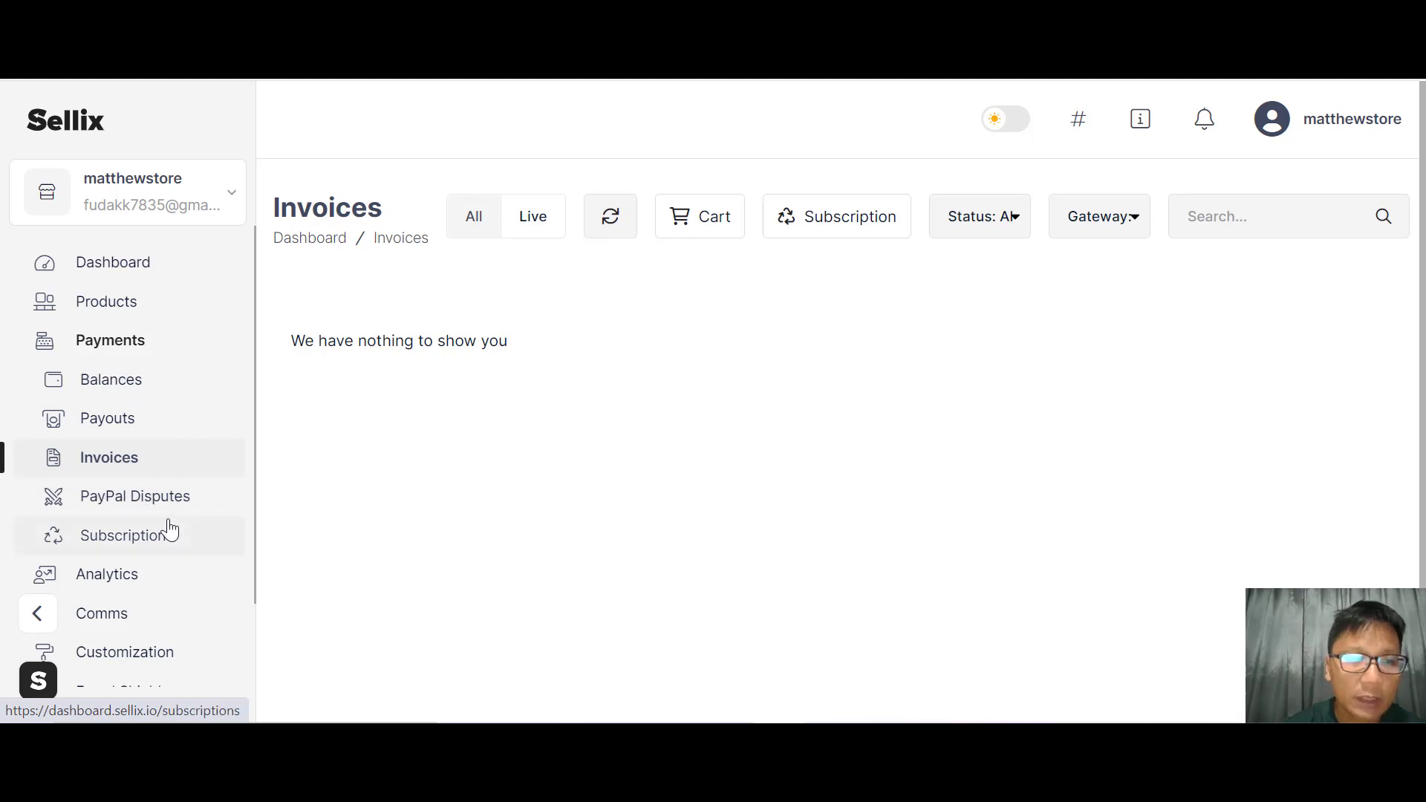
pyautogui.click(113, 542)
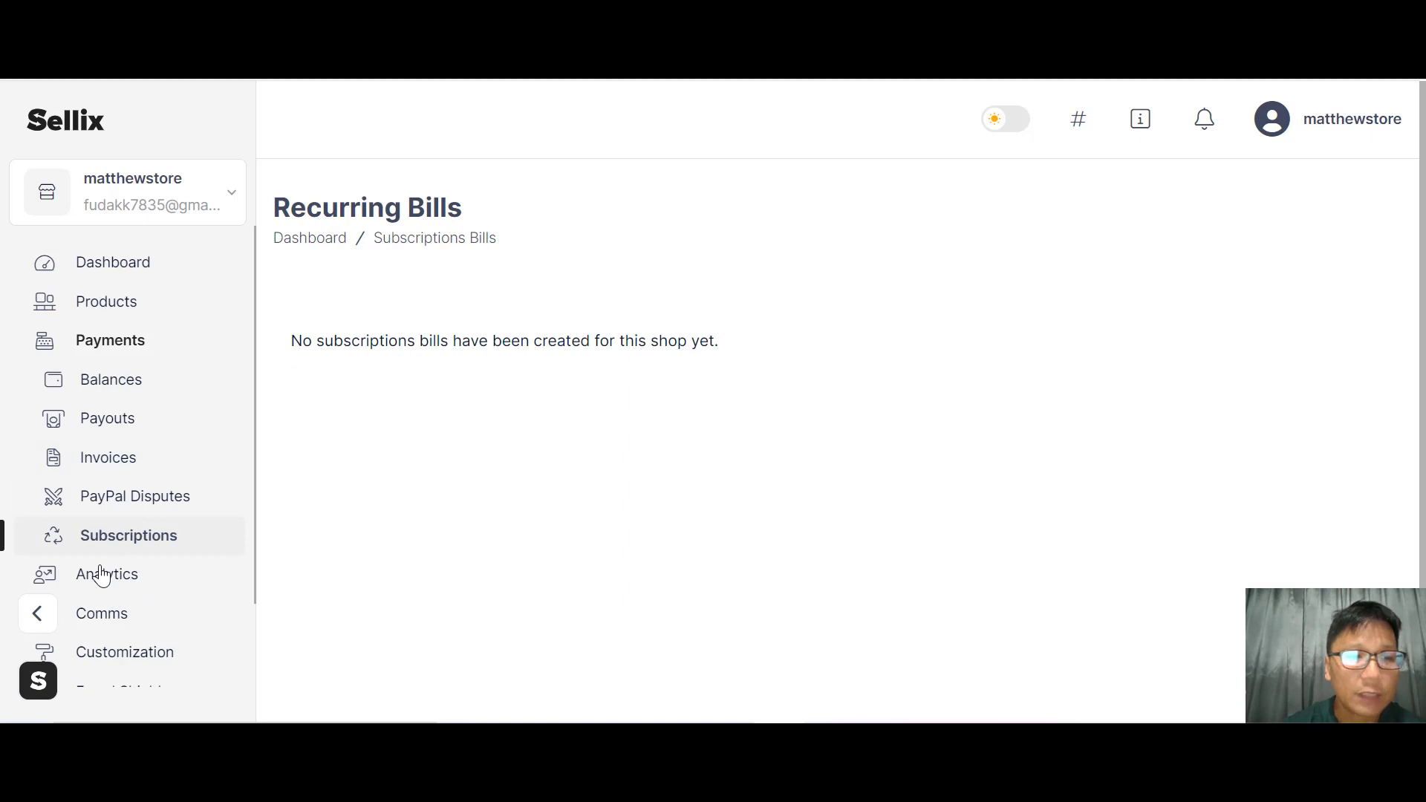
# - View the store's analytics and Reports page, checking the new report's date range and export options without generating one
pyautogui.click(103, 576)
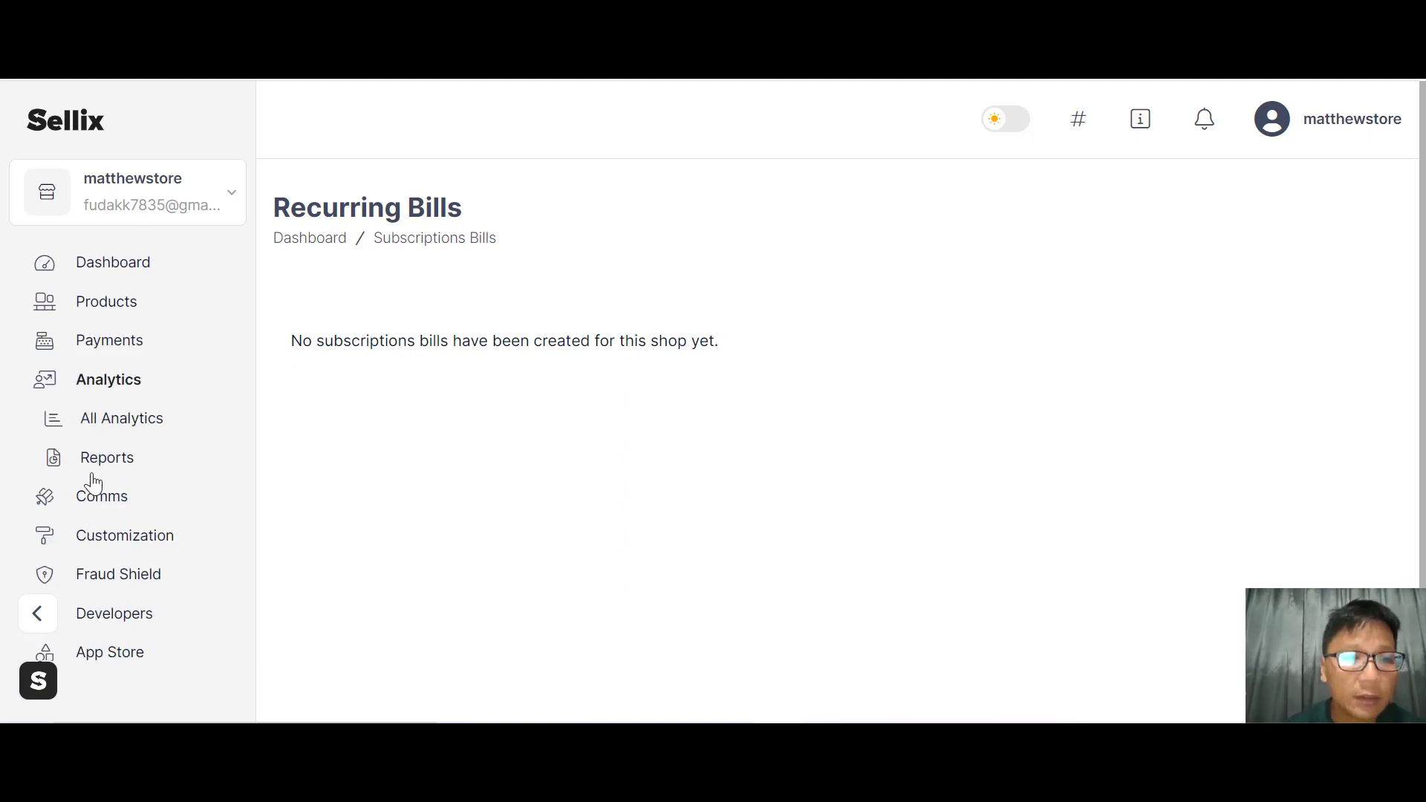
pyautogui.click(111, 413)
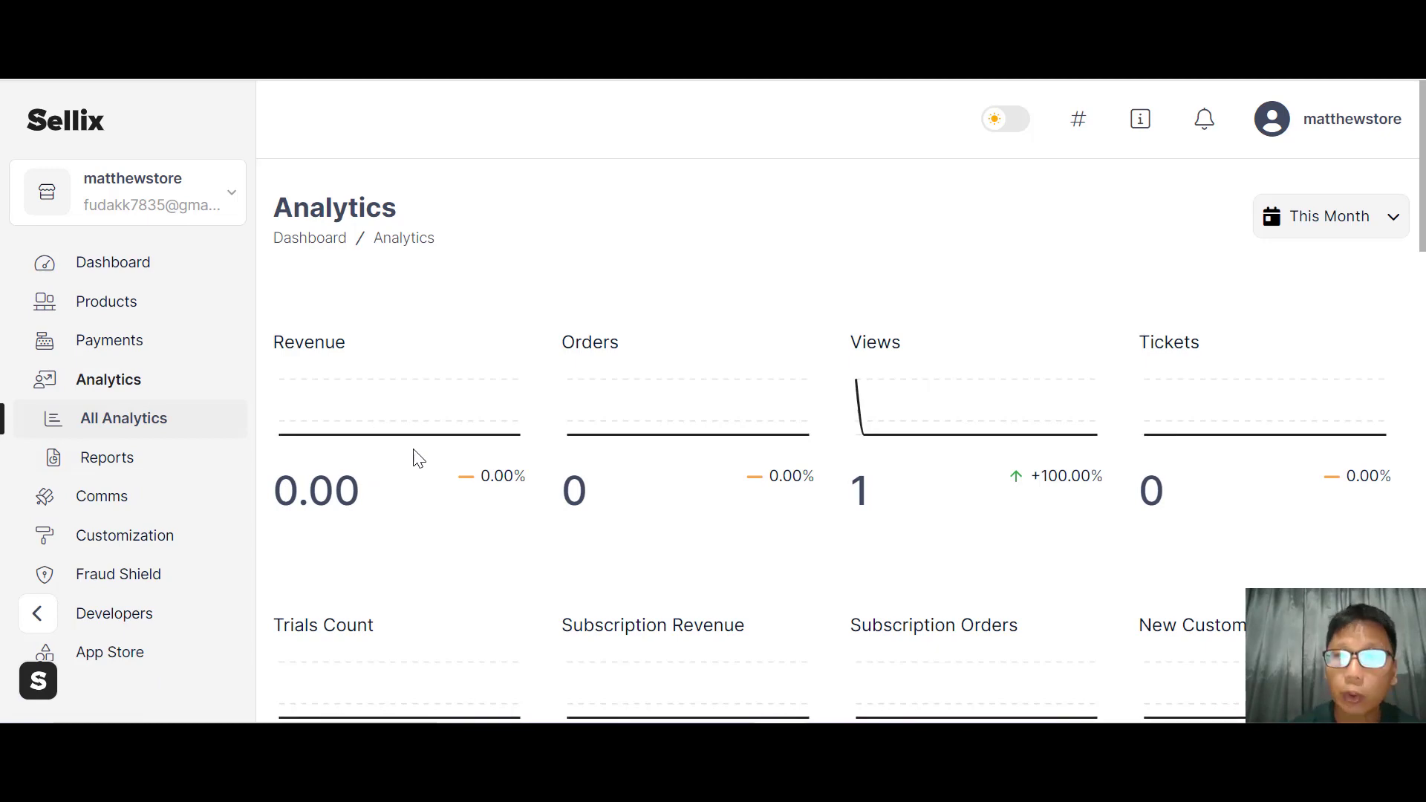
pyautogui.click(123, 458)
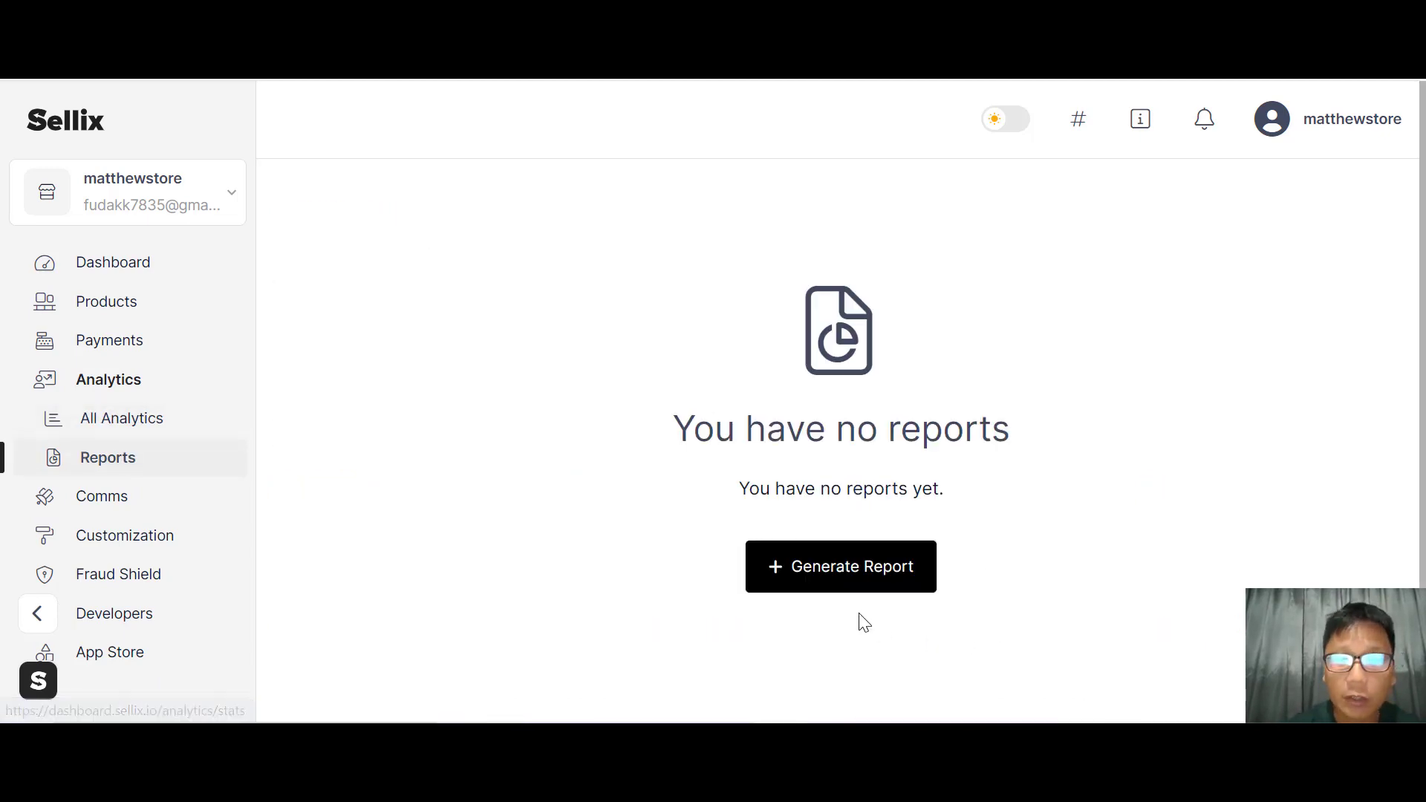
pyautogui.click(796, 577)
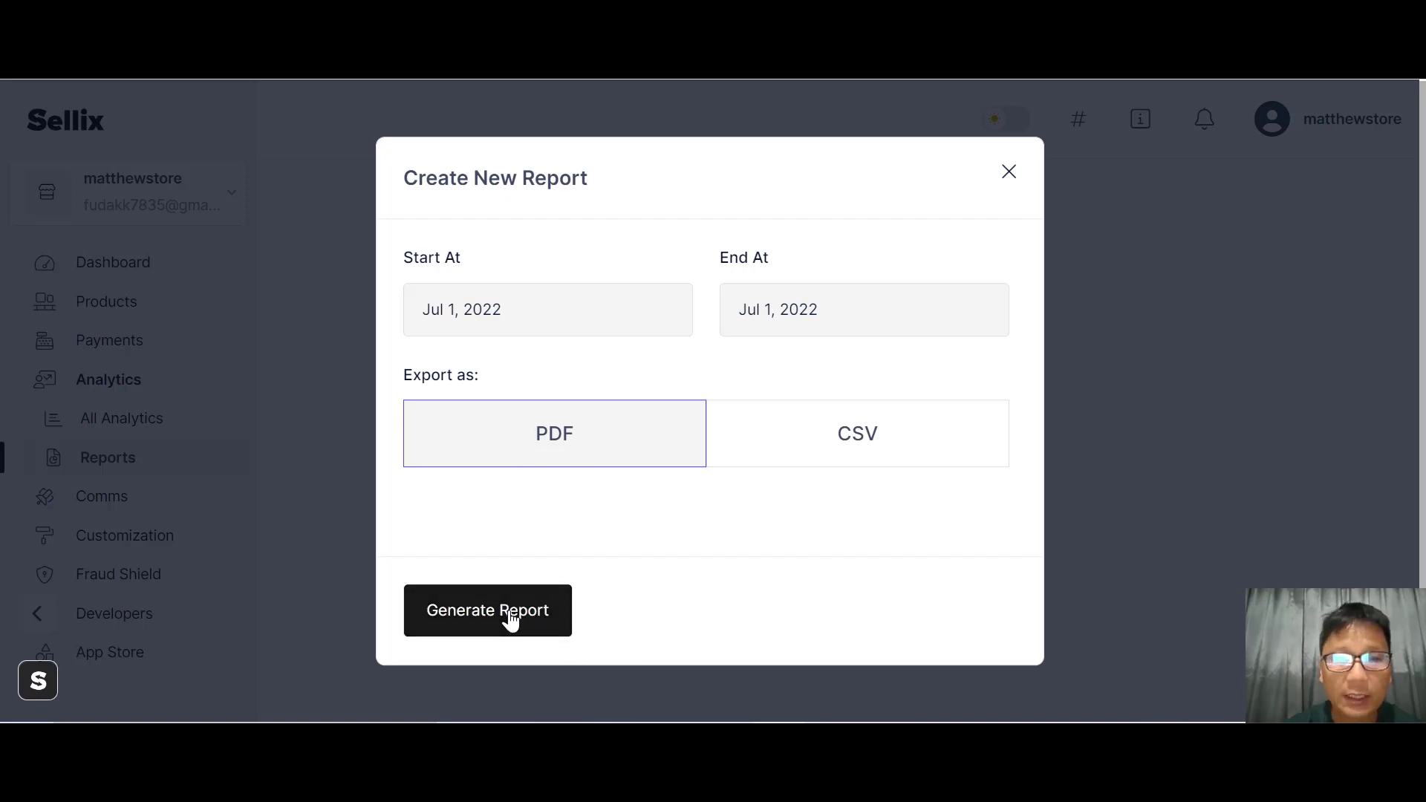
pyautogui.click(1007, 173)
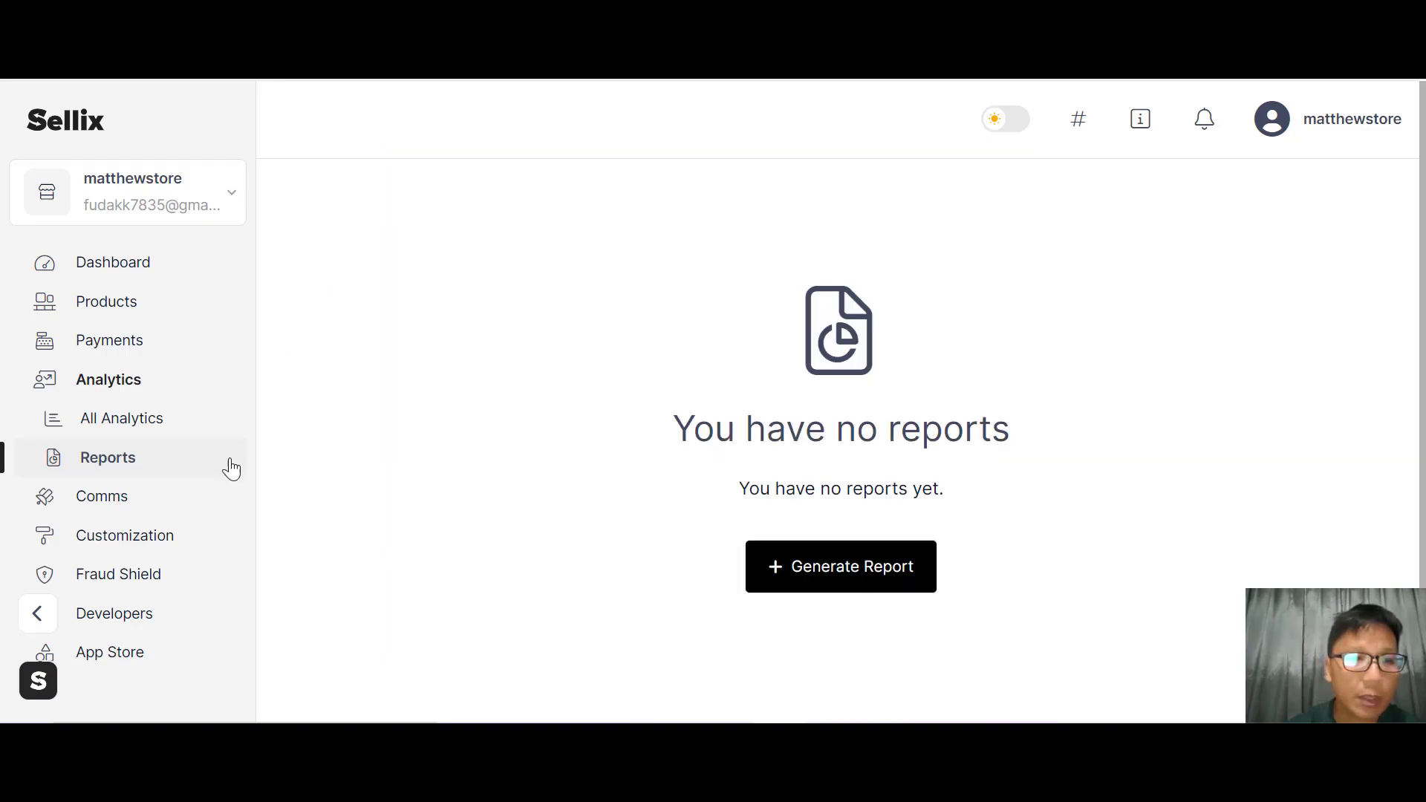
# - View the Tickets and Questions pages of the Comms section
pyautogui.click(115, 498)
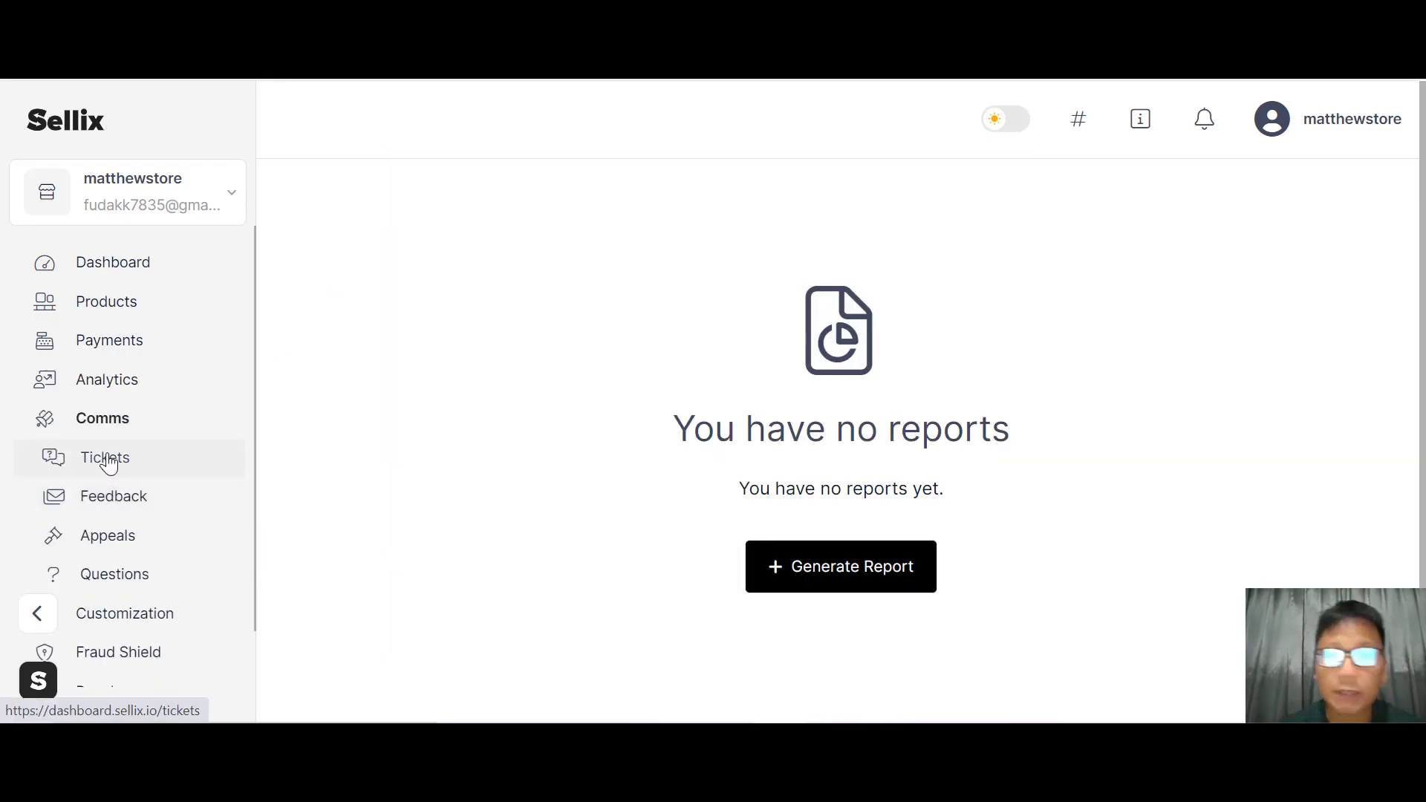
pyautogui.click(107, 461)
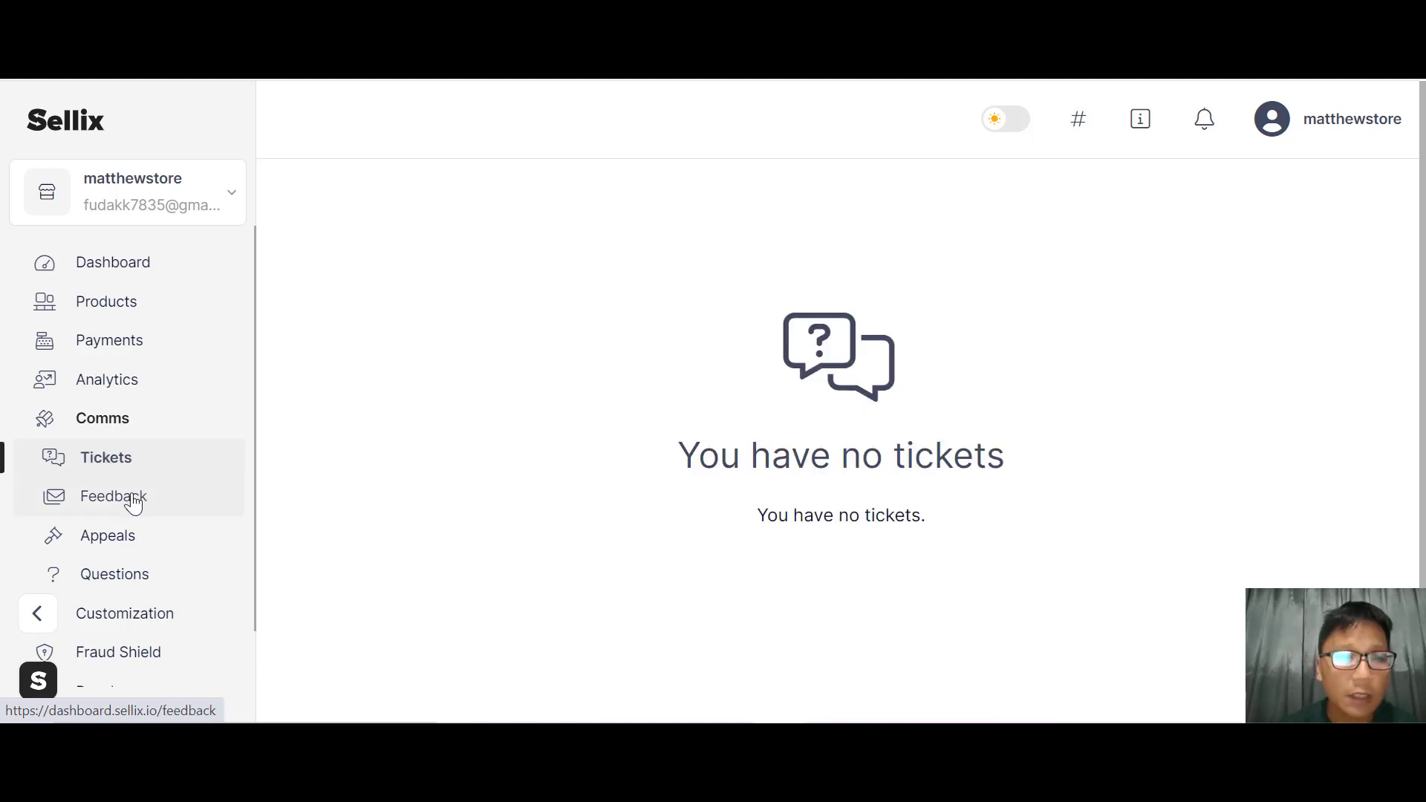
pyautogui.click(125, 580)
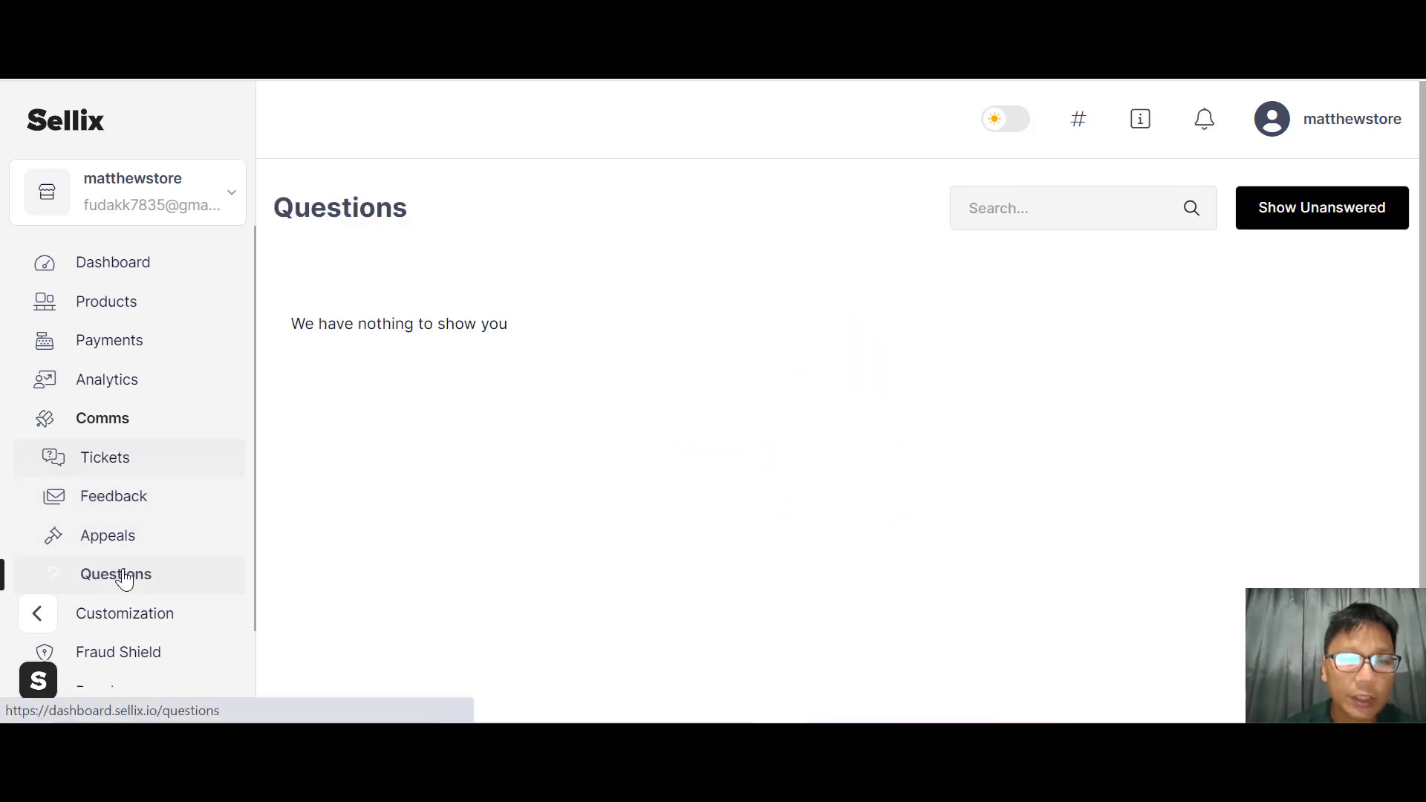
# - Browse the storefront Customization section's documentation, file editor, settings and personal domains pages
pyautogui.scroll(-1, 96, 553)
pyautogui.click(96, 549)
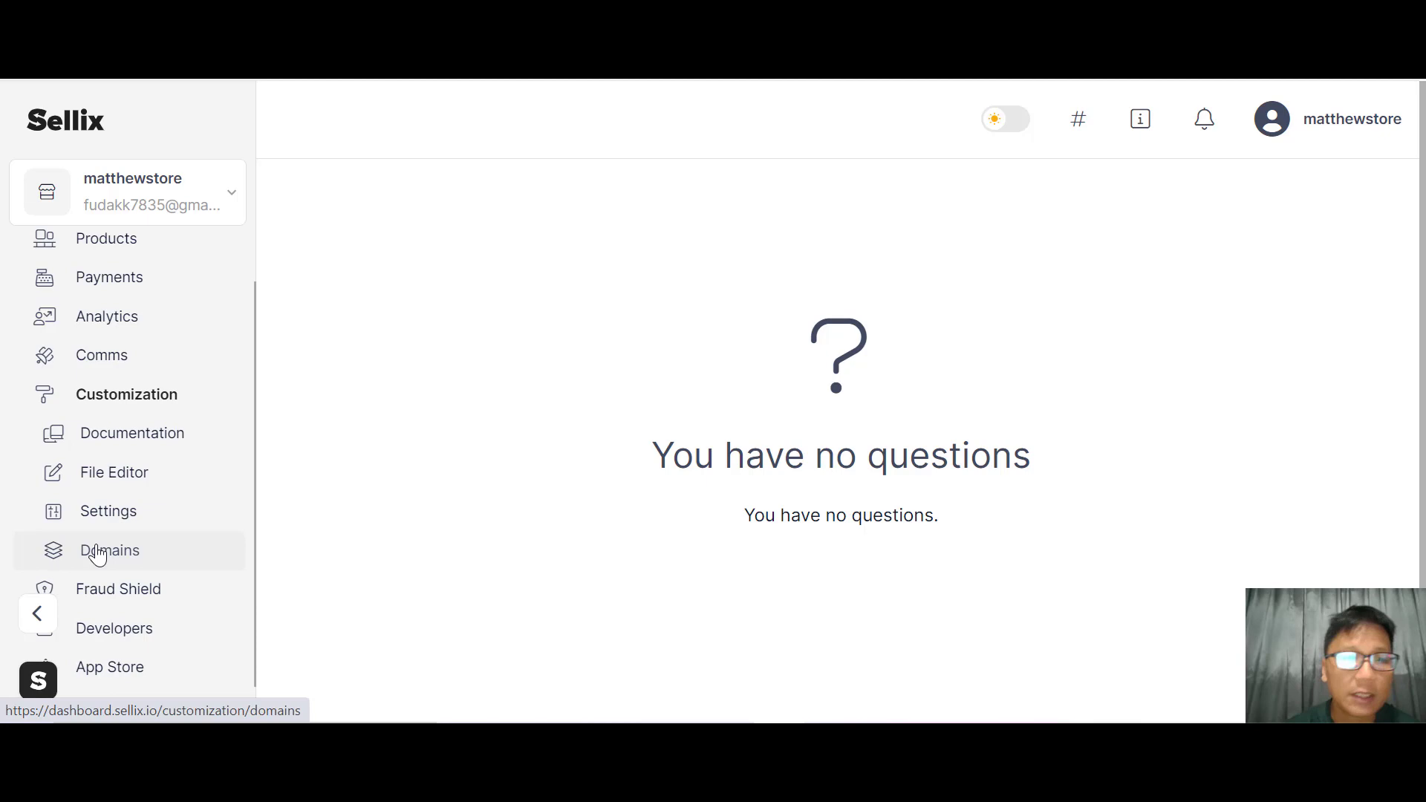
pyautogui.click(114, 431)
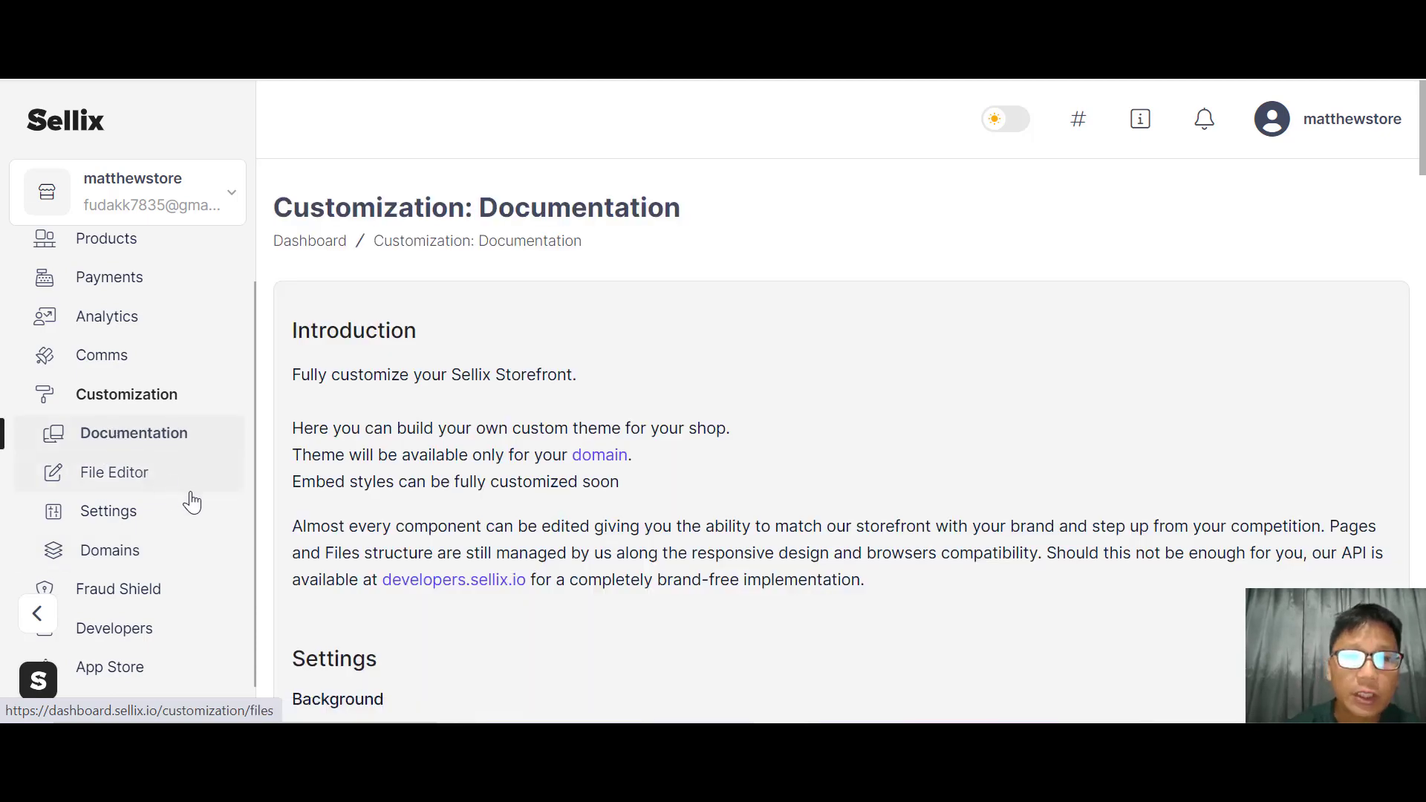
pyautogui.scroll(-10, 245, 532)
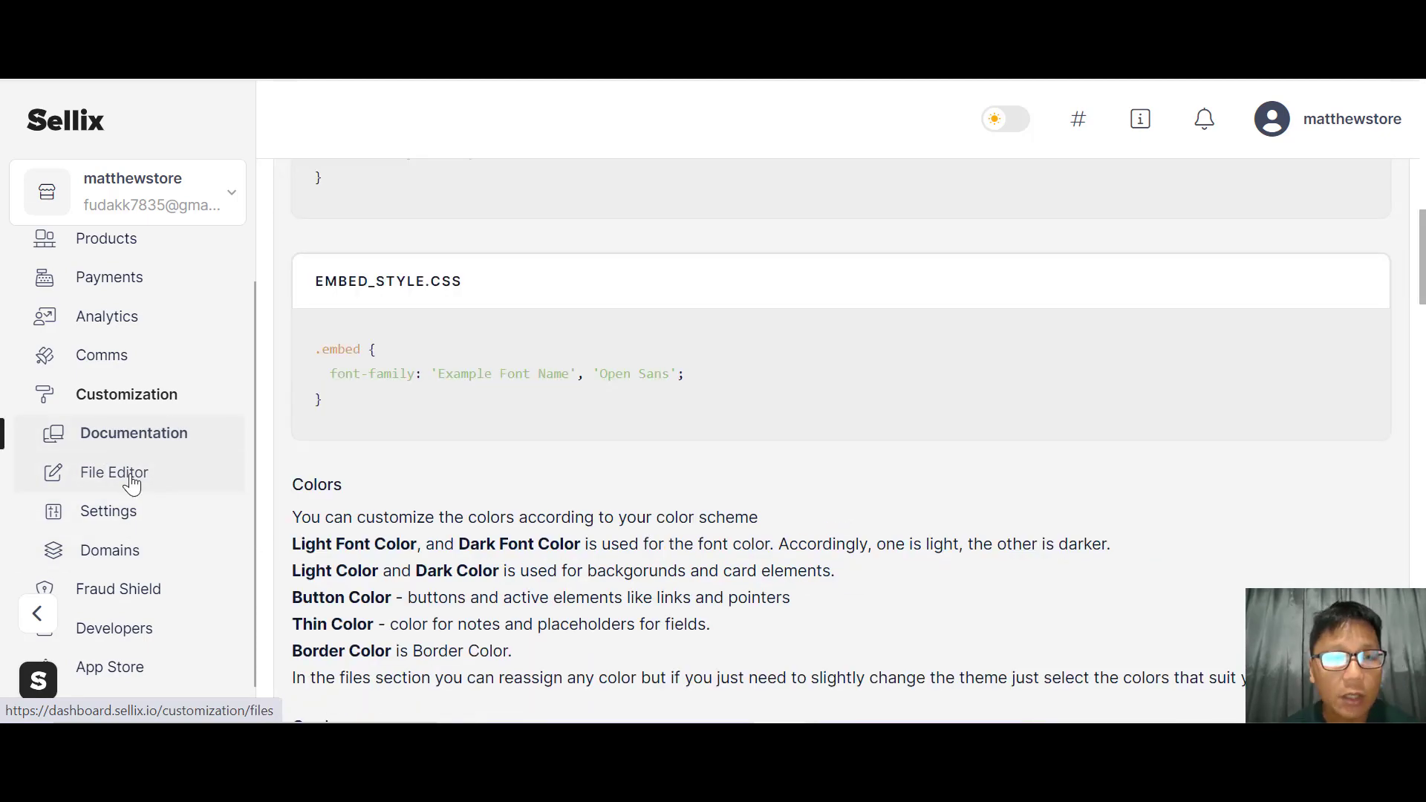
pyautogui.click(112, 472)
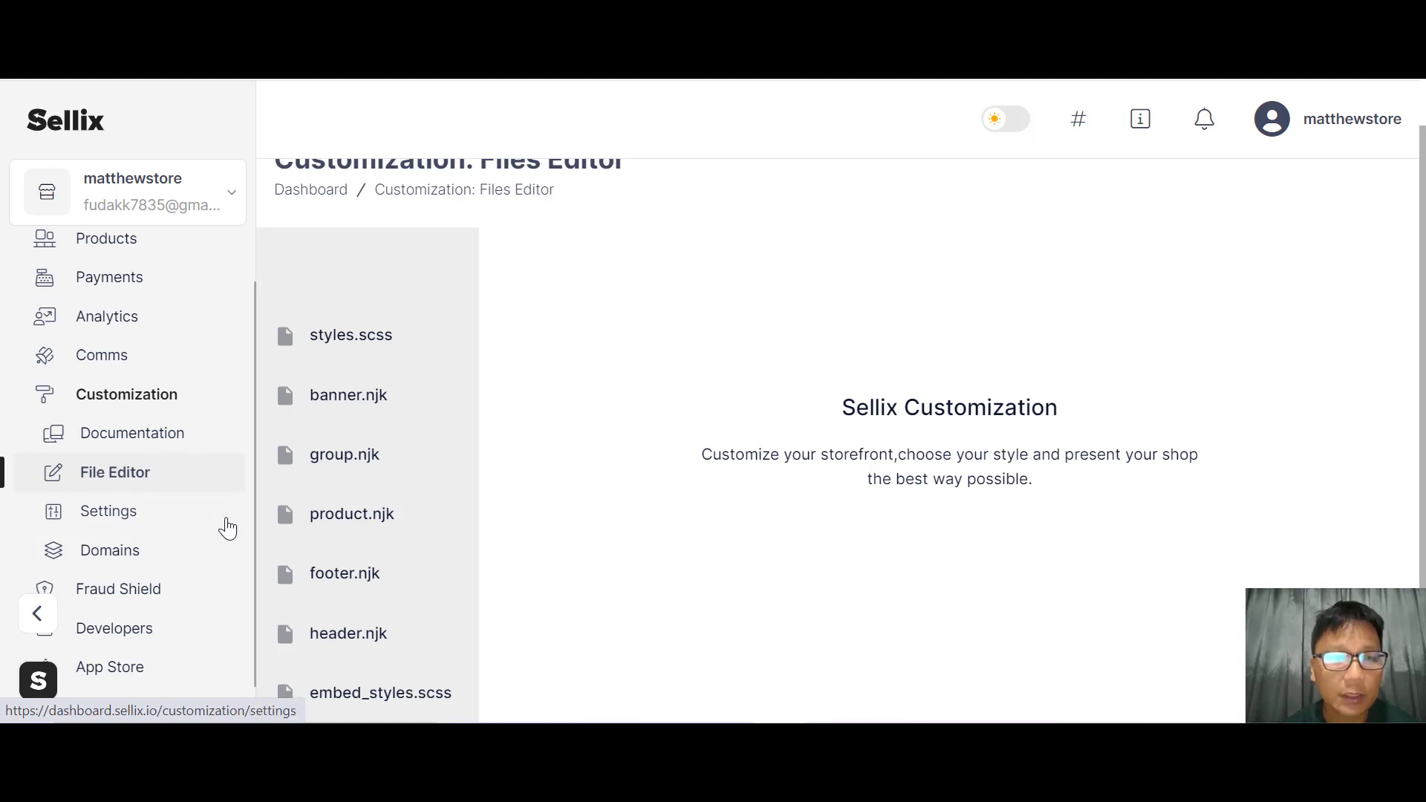
pyautogui.click(106, 510)
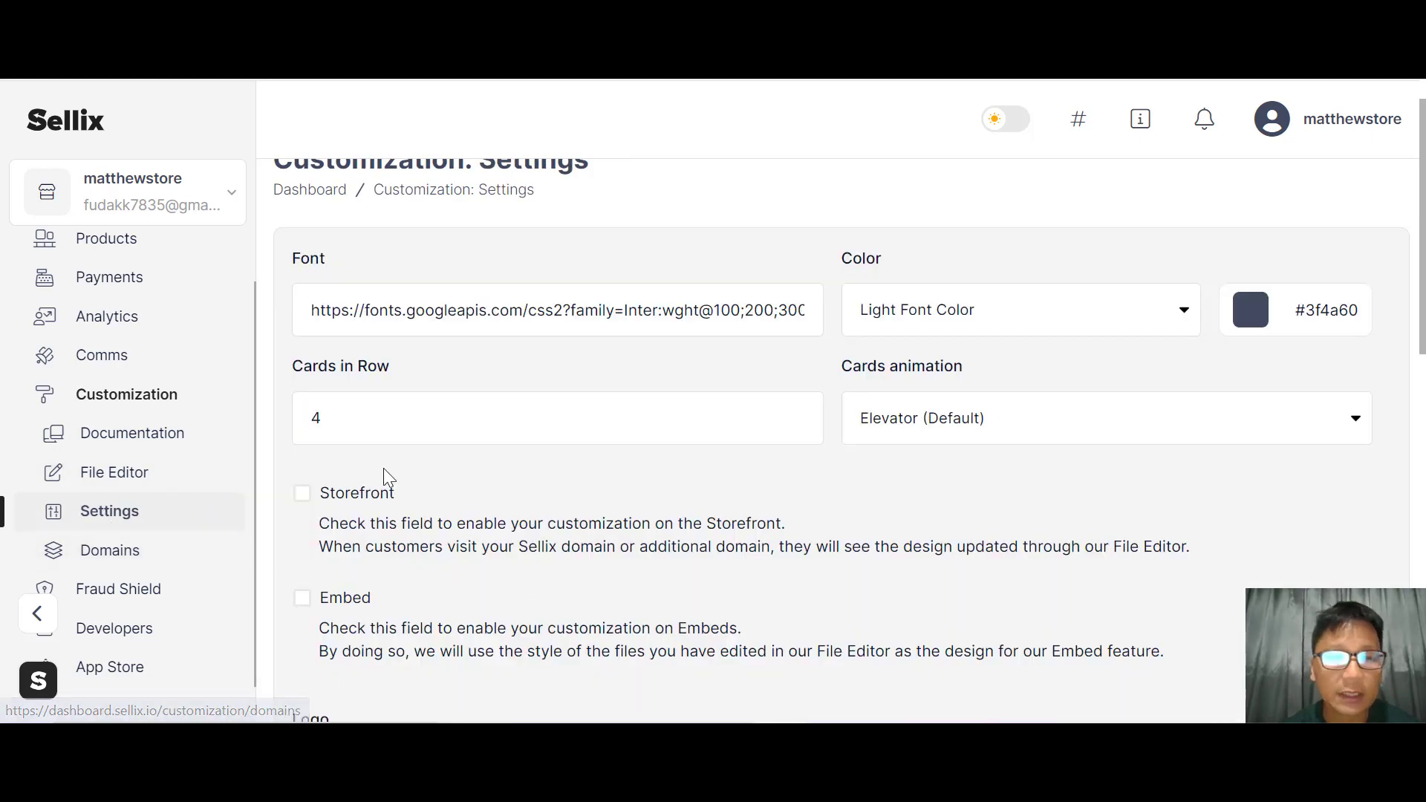
pyautogui.click(108, 551)
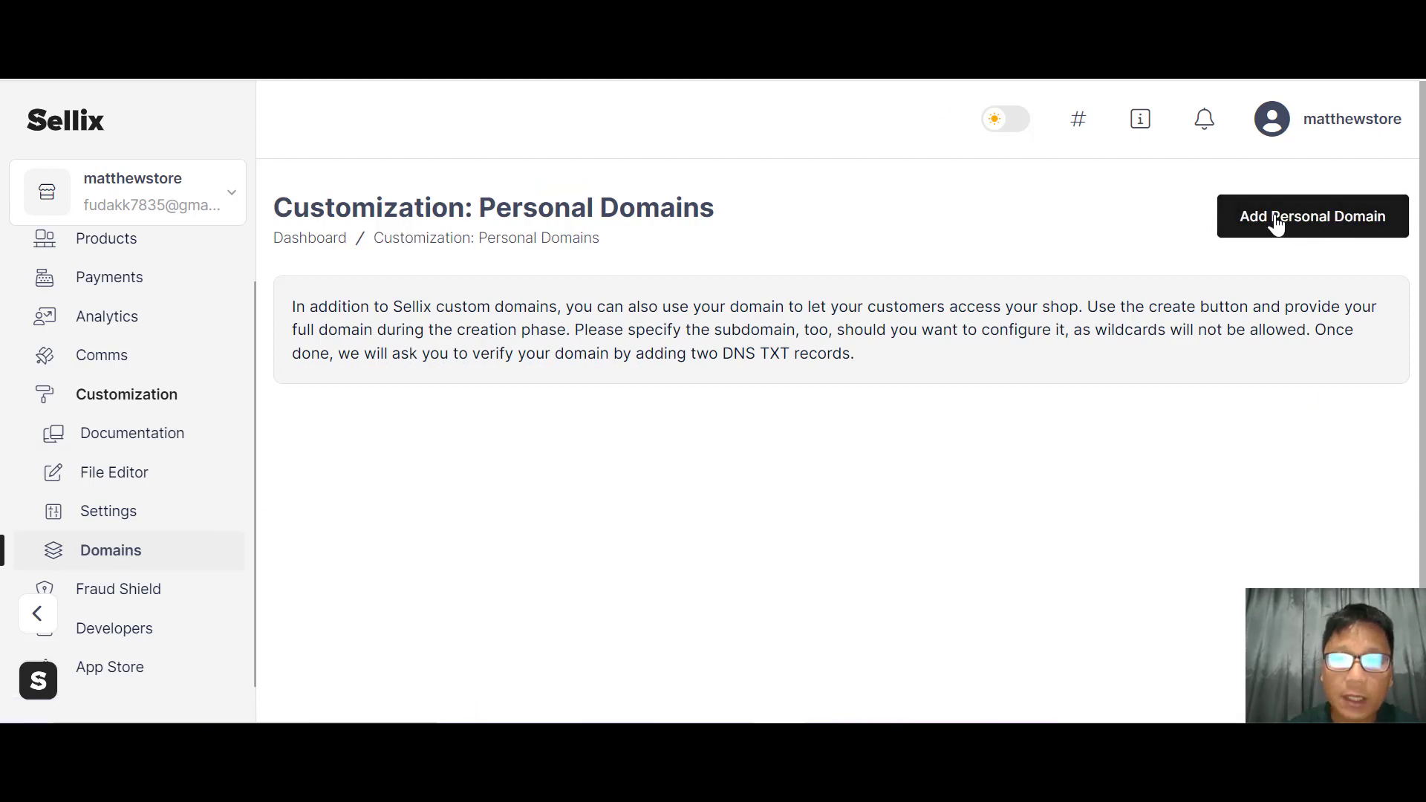
# - Review the Fraud Shield dashboard's Blacklist Fraud Attempts option and its Free, Pro and Business plans
pyautogui.click(130, 599)
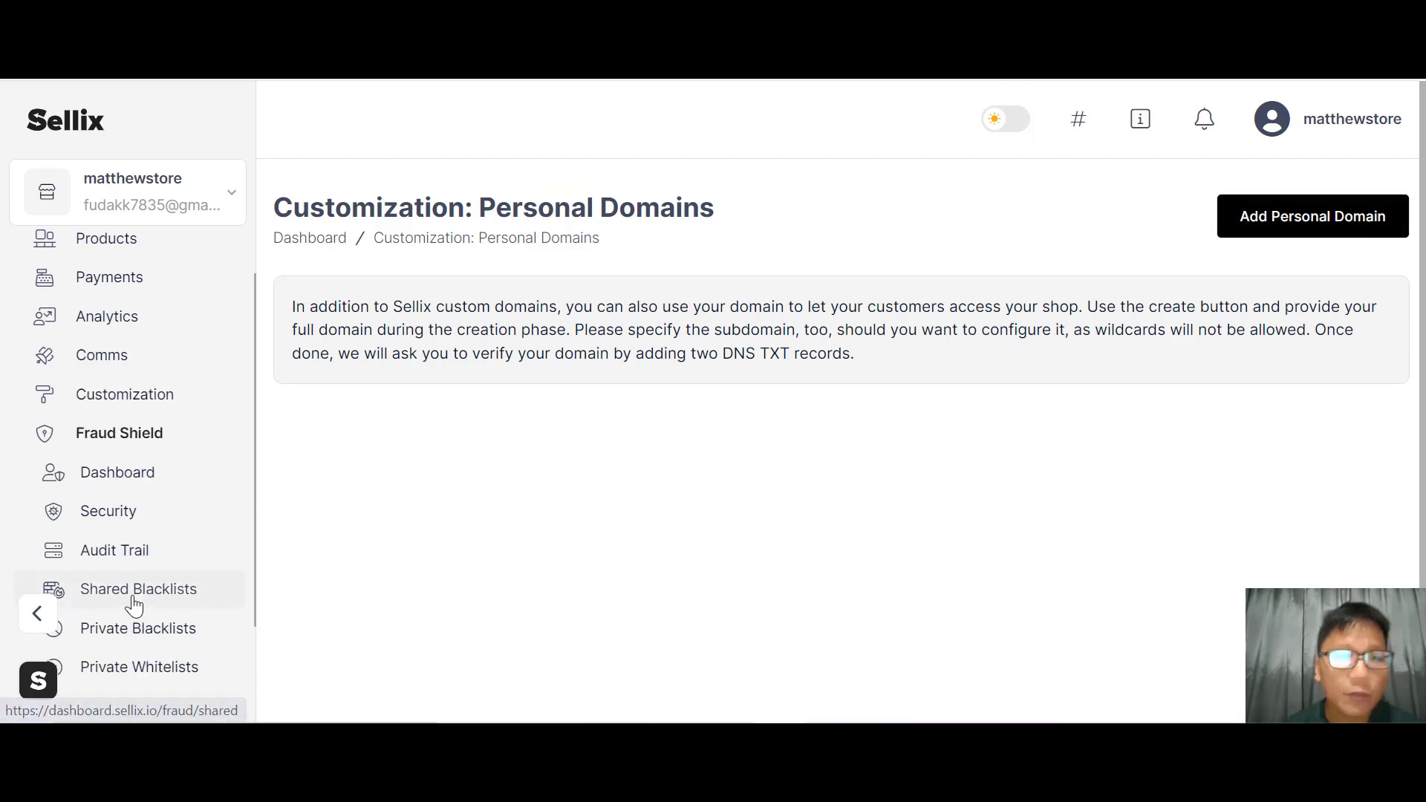
pyautogui.click(105, 473)
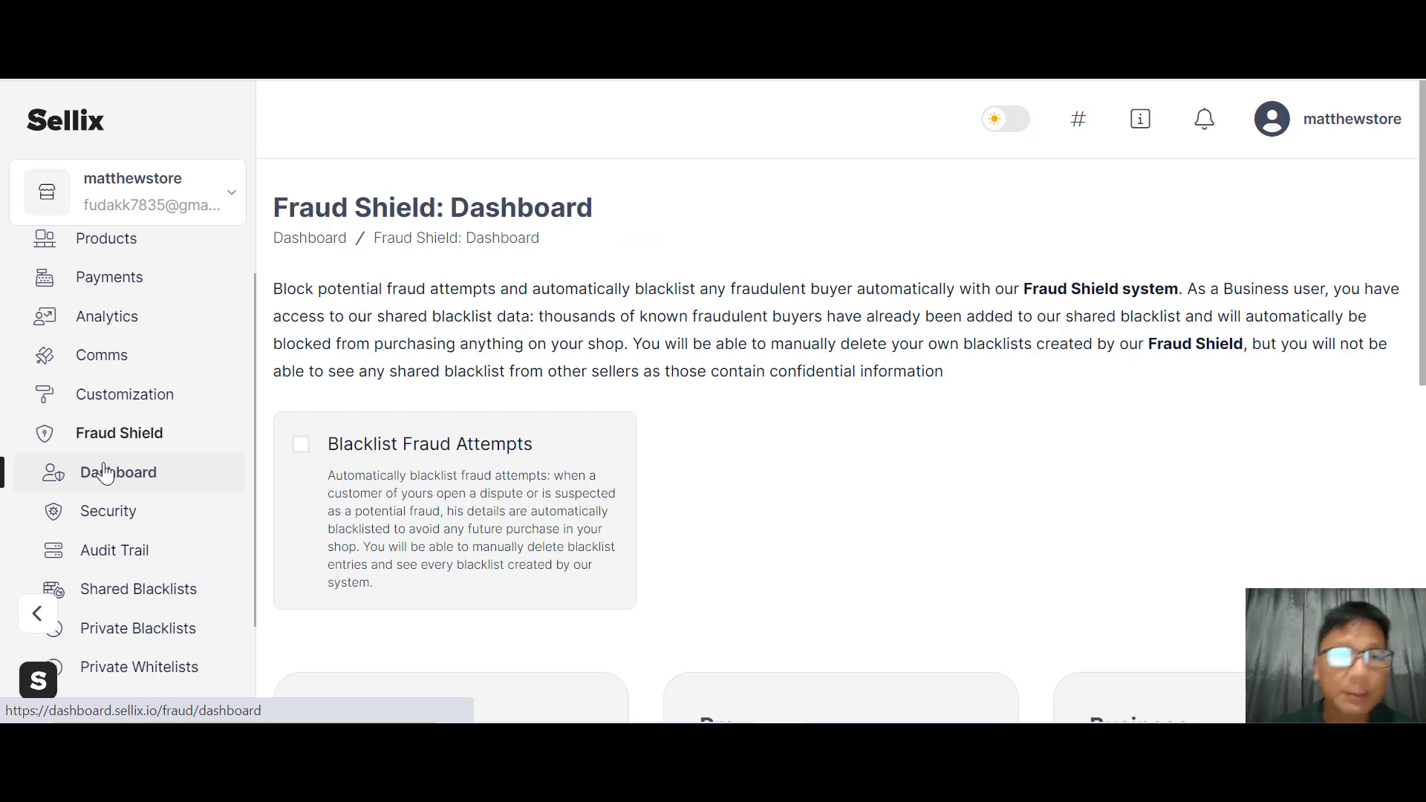
pyautogui.scroll(-1, 97, 469)
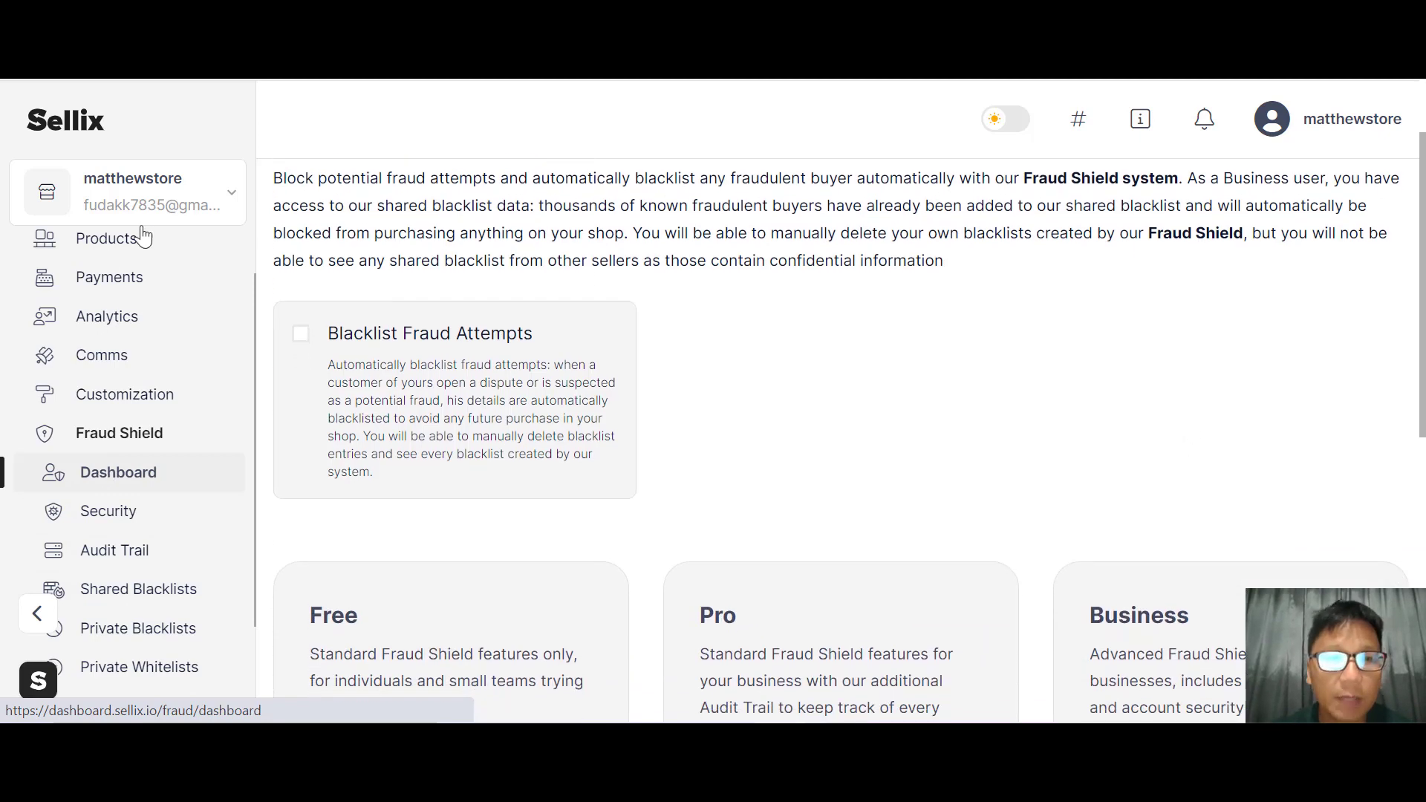
pyautogui.scroll(-1, 527, 405)
pyautogui.scroll(2, 523, 405)
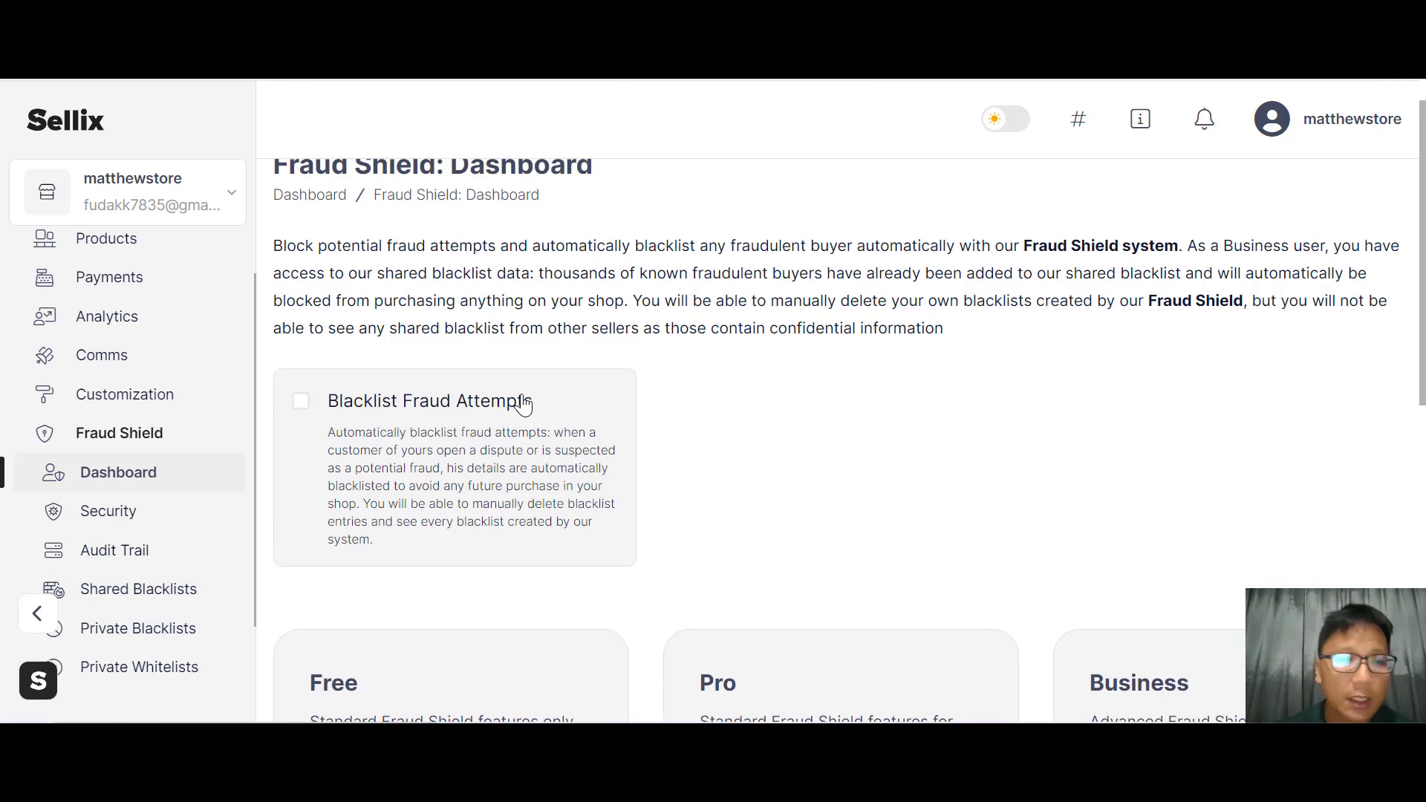
# - Review the Fraud Shield Security settings, including login detection, manager 2FA, account lockdown and the Sessions list
pyautogui.click(122, 517)
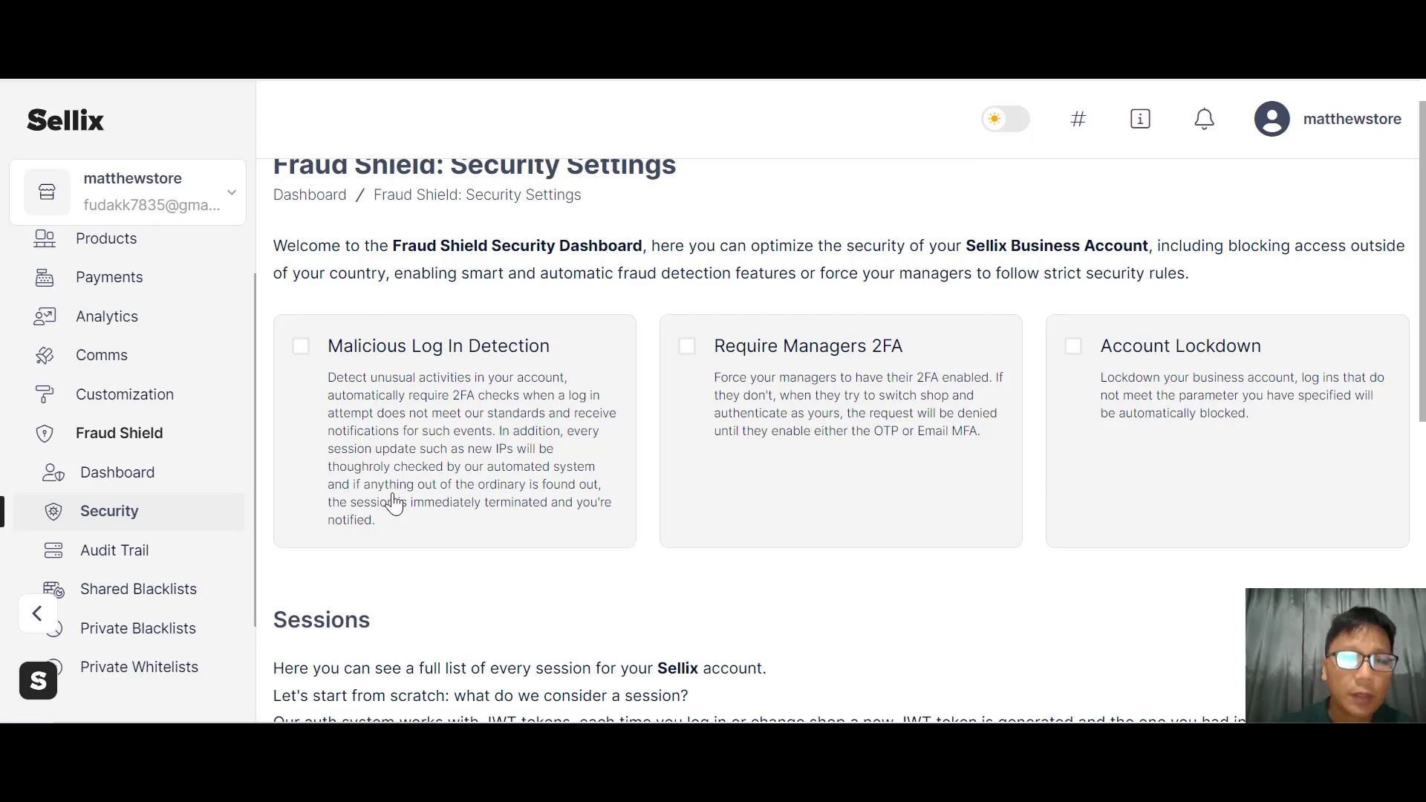
pyautogui.scroll(-5, 393, 503)
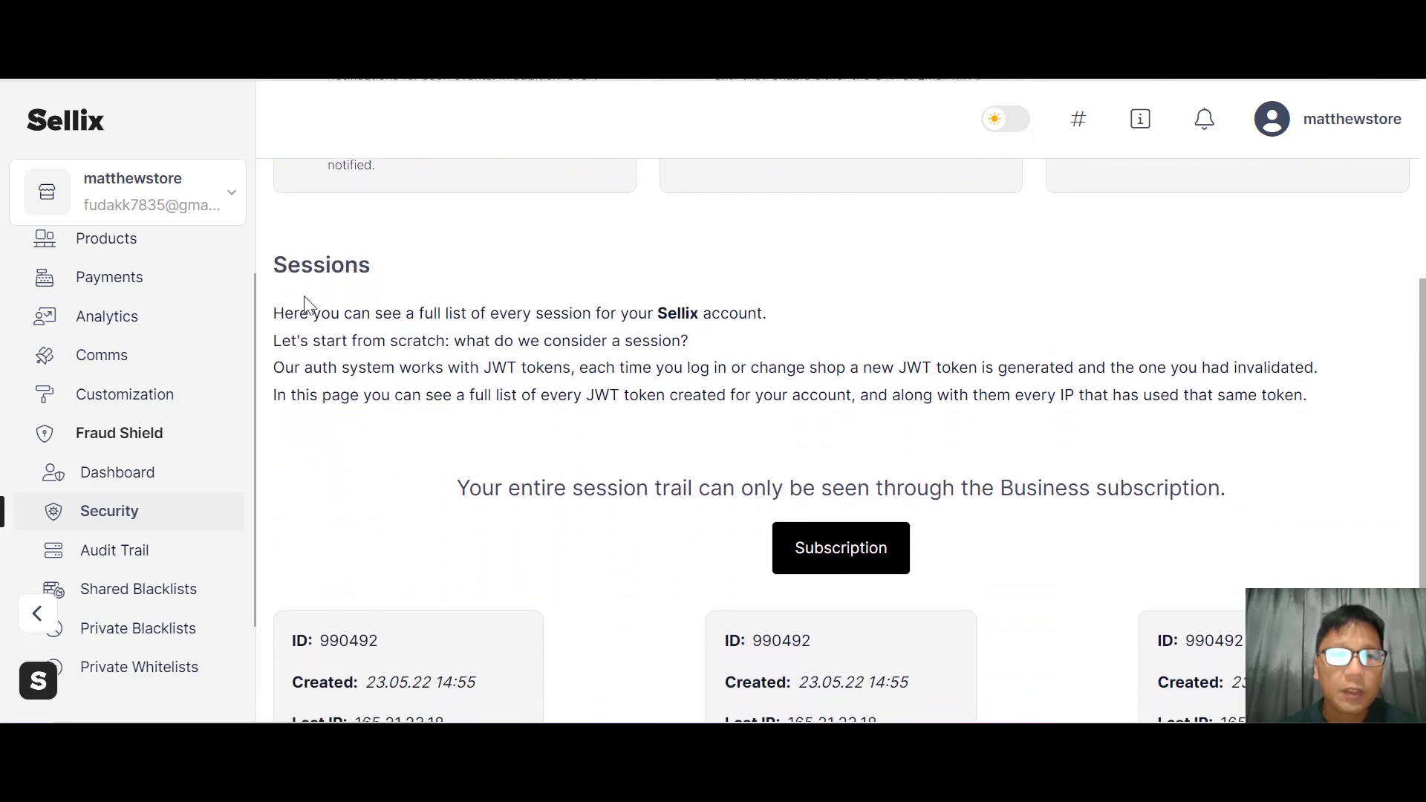
pyautogui.scroll(-3, 758, 364)
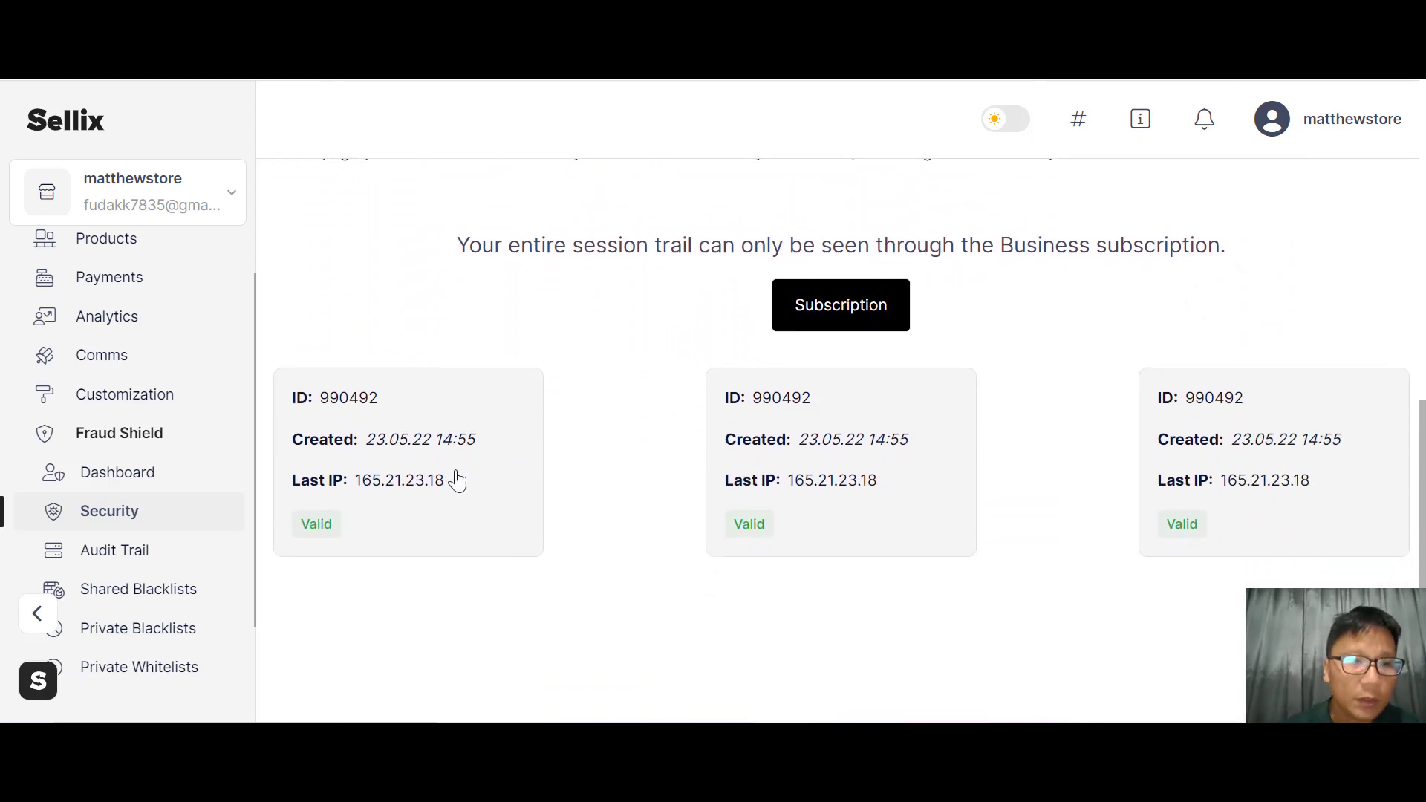
# - View the Fraud Shield Audit Trail, Shared Blacklists, Private Blacklists and Private Whitelists pages
pyautogui.click(150, 560)
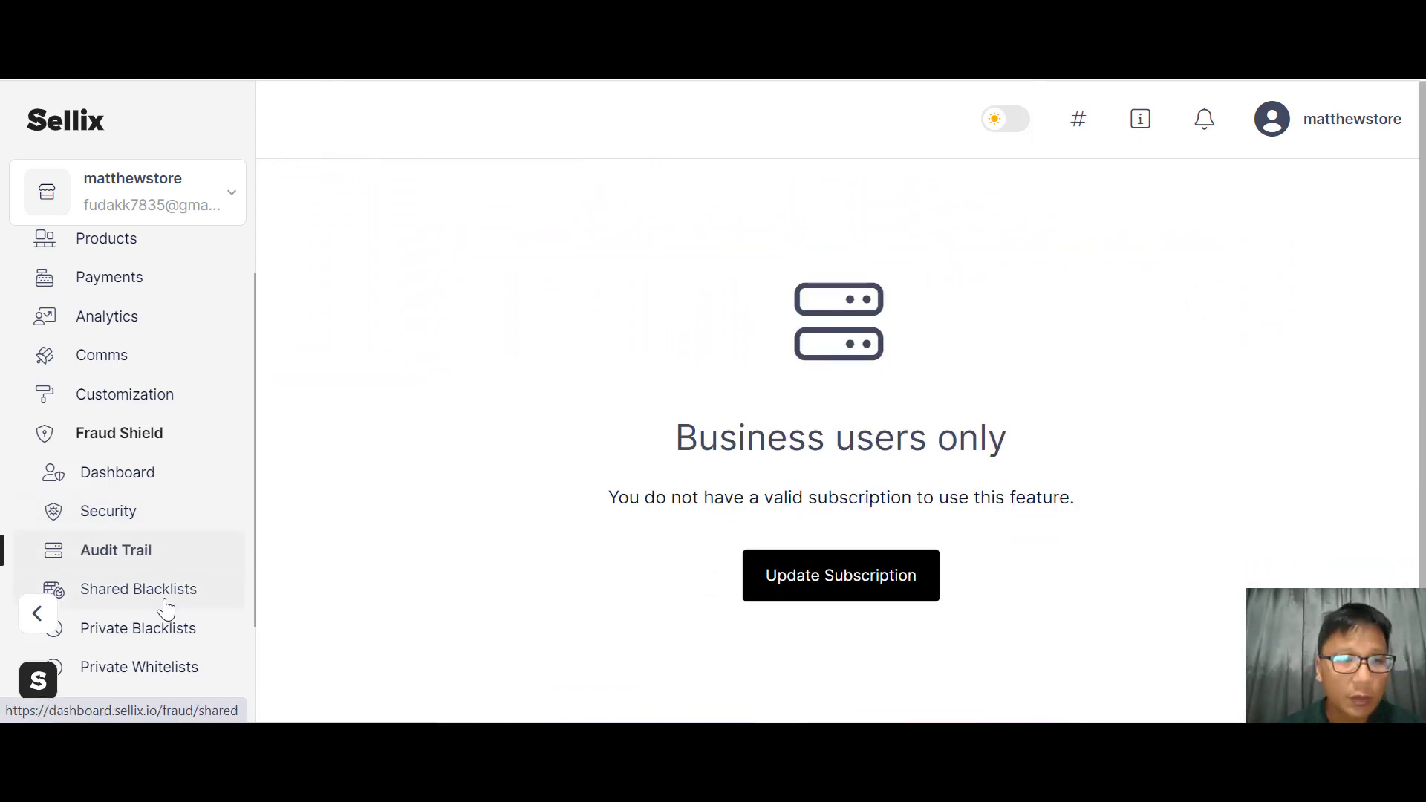
pyautogui.click(152, 594)
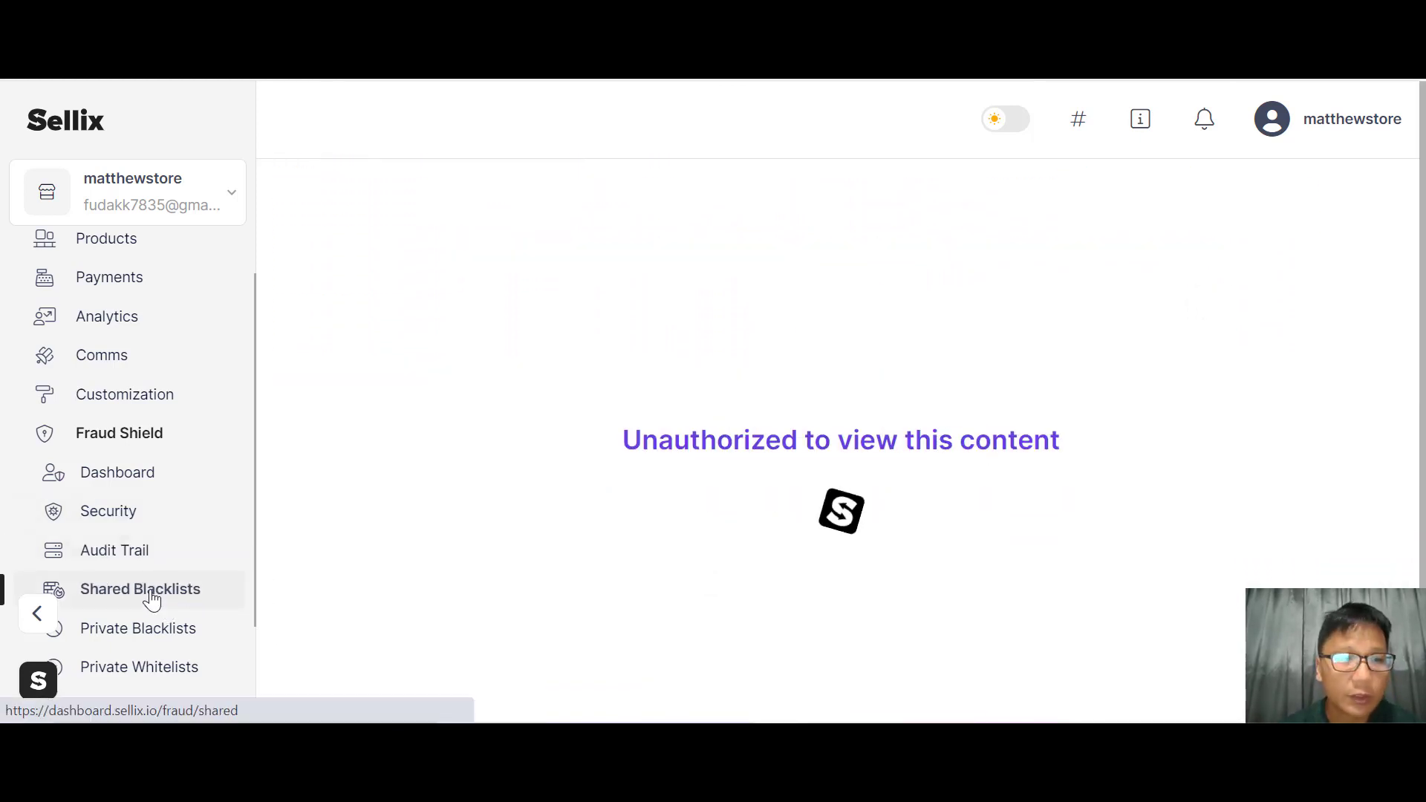
pyautogui.click(171, 643)
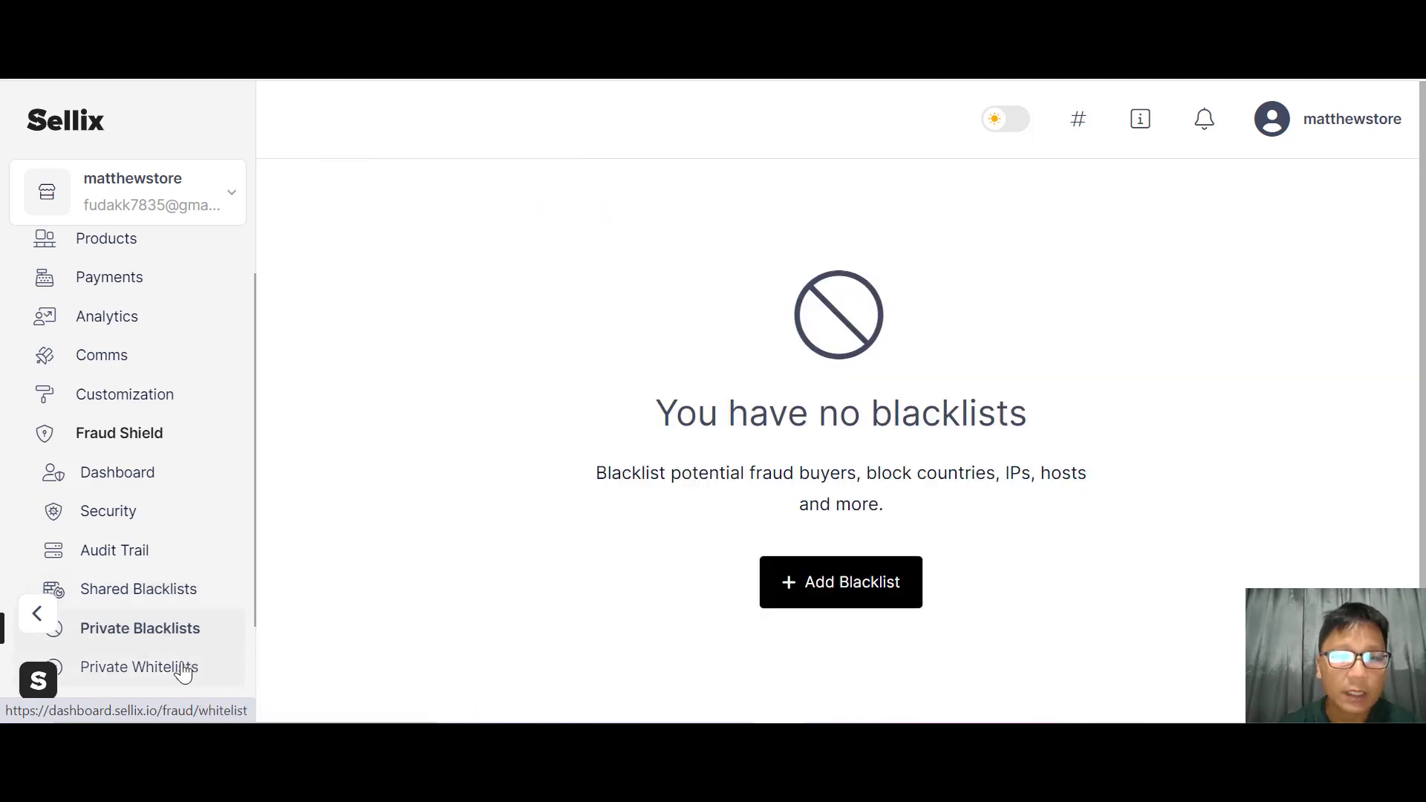
pyautogui.click(181, 667)
# - Read the Introduction of the Developers section's REST API documentation and return to the store dashboard
pyautogui.scroll(-1, 180, 672)
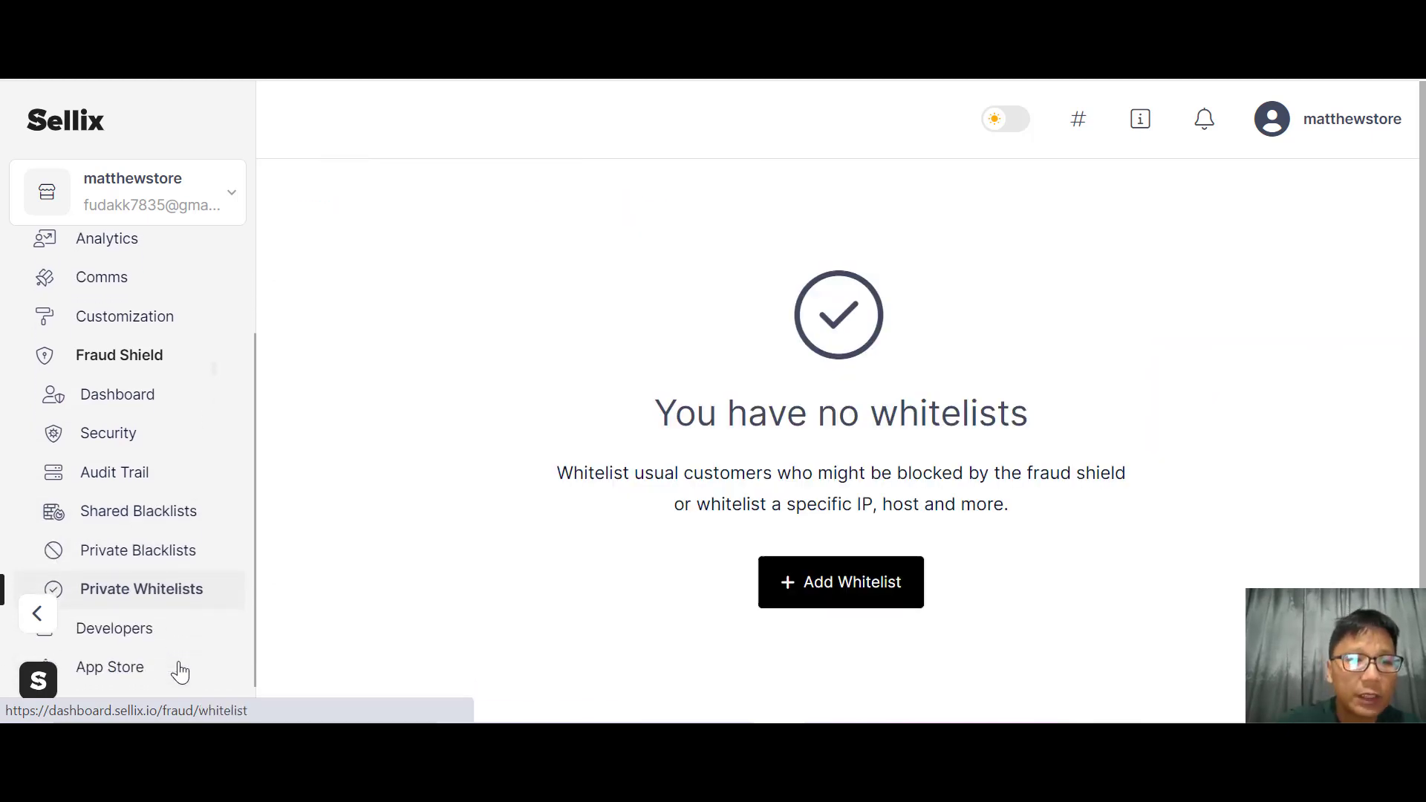
pyautogui.click(117, 635)
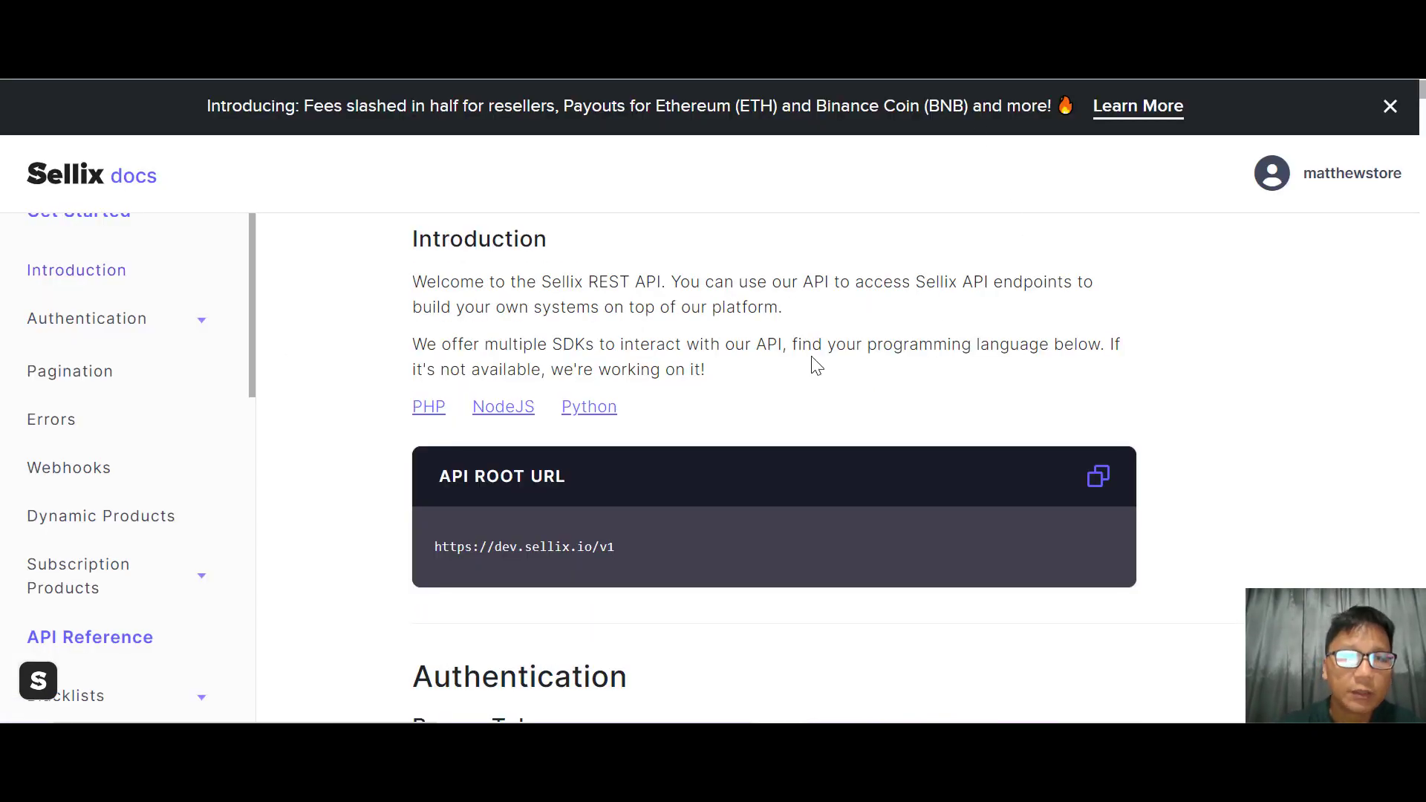
pyautogui.scroll(-1, 812, 364)
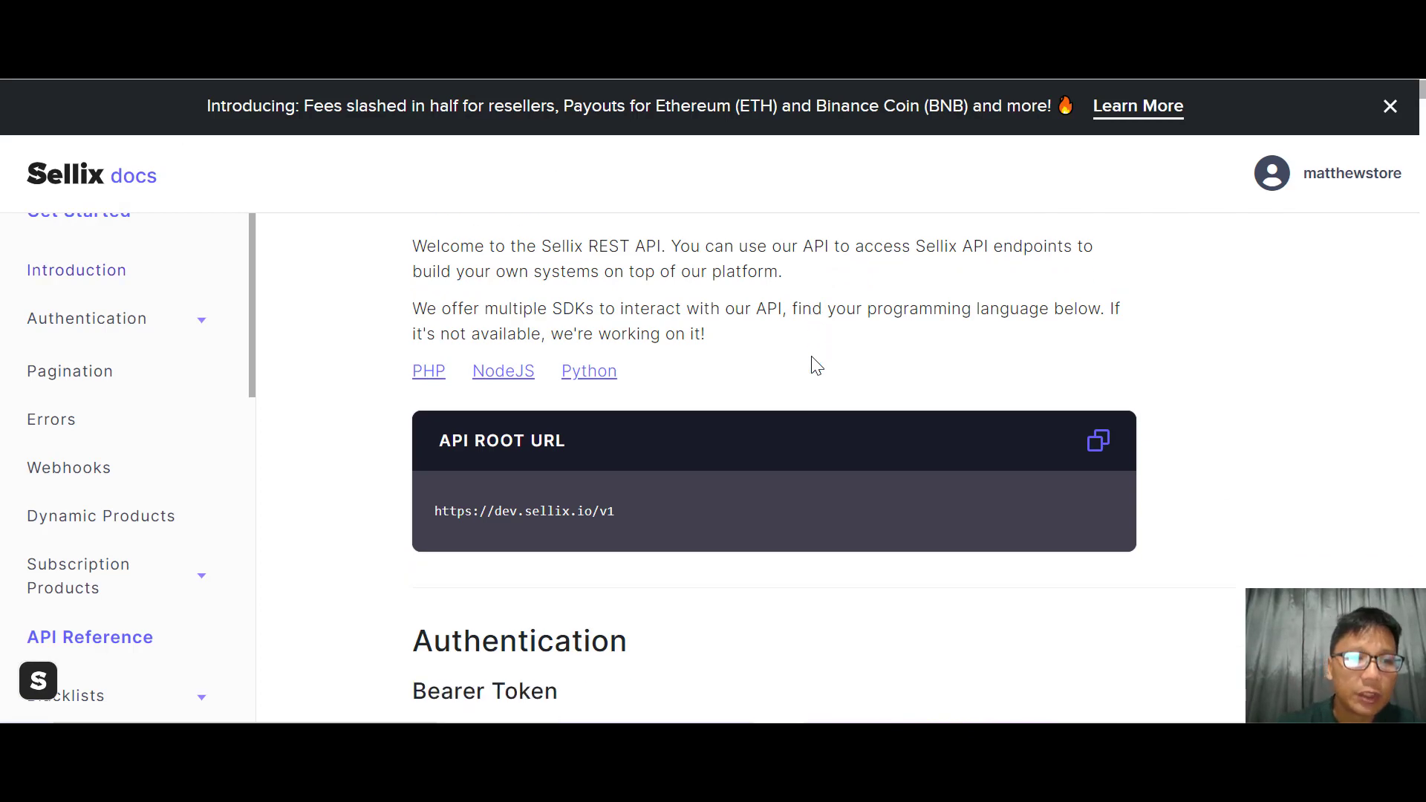
pyautogui.scroll(1, 817, 365)
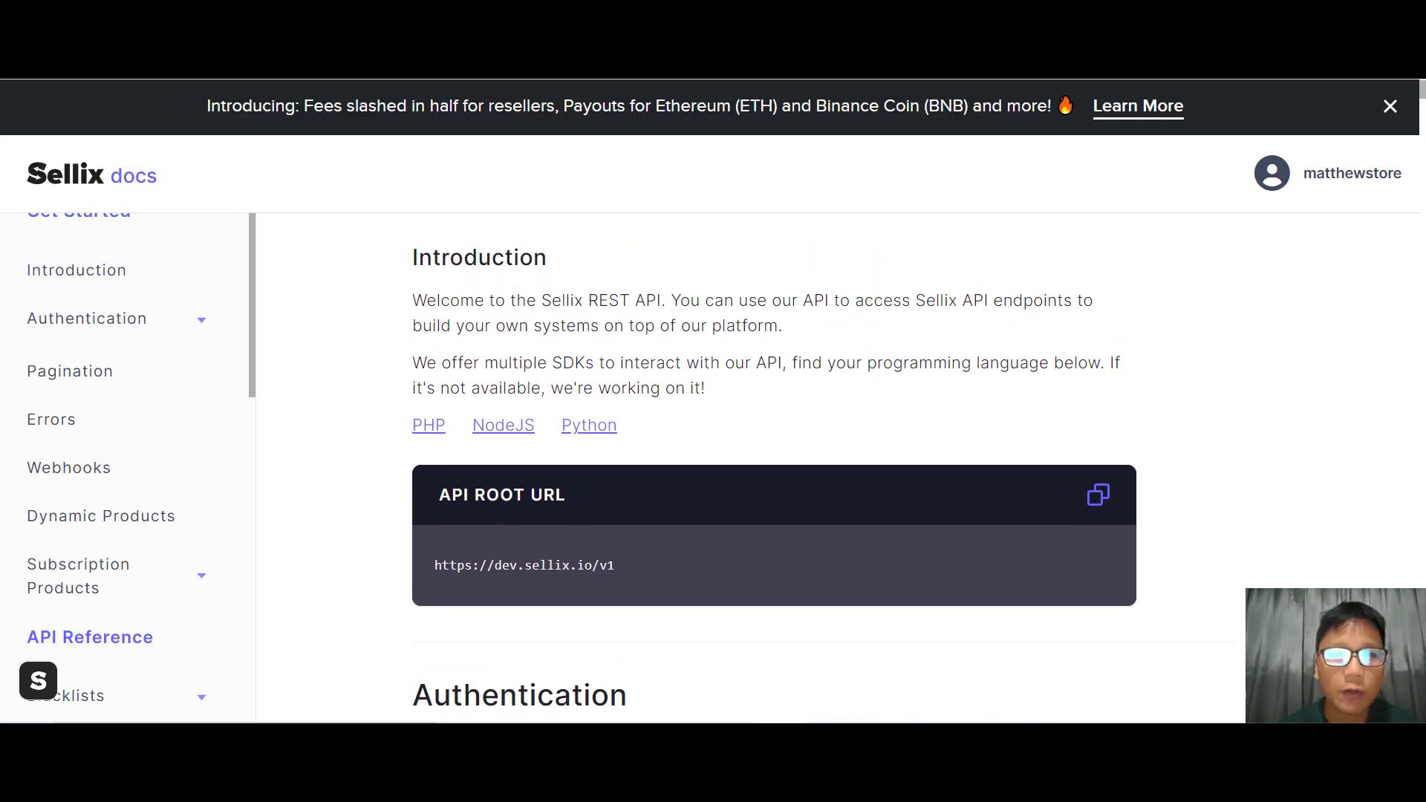
pyautogui.hotkey('ctrl', 'shift', 'Tab')
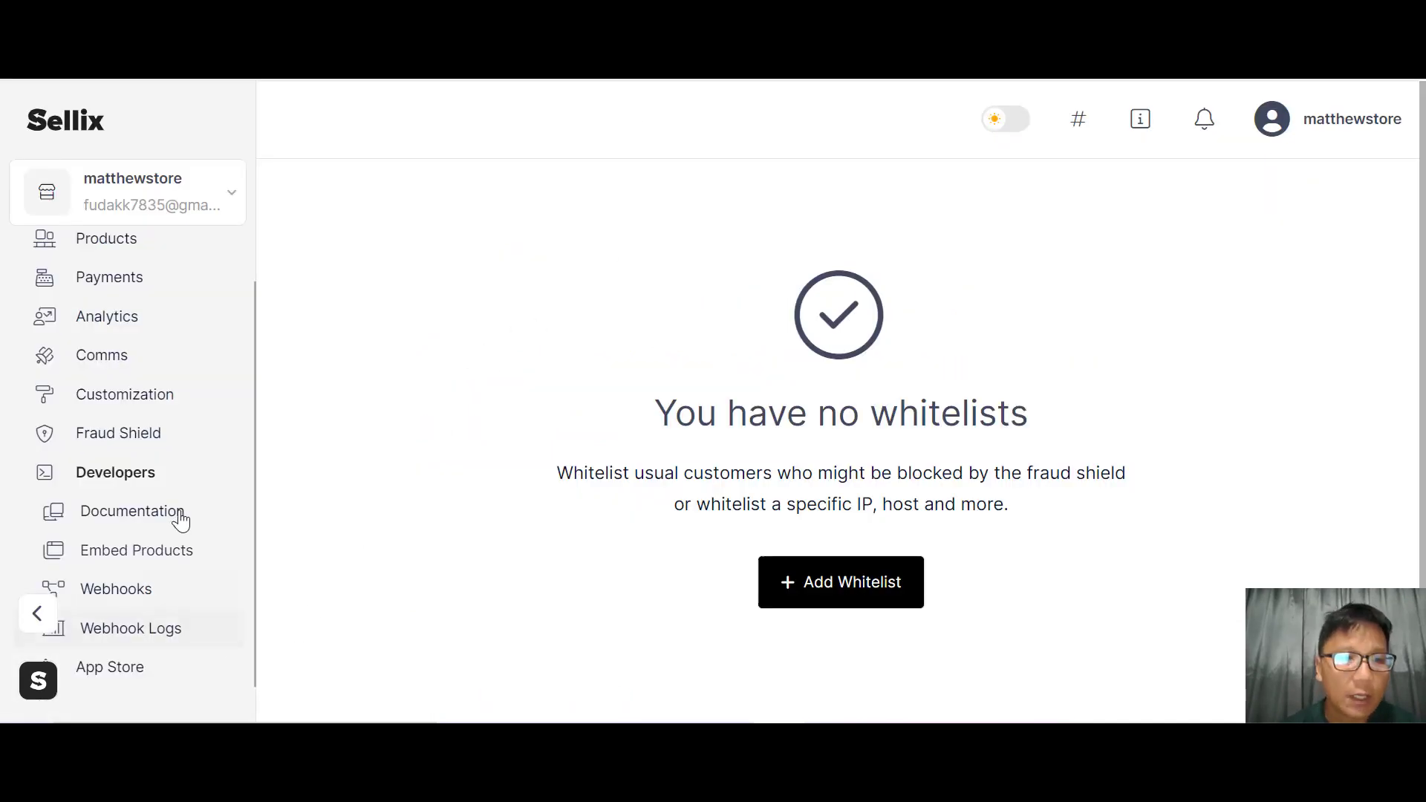
# - Browse the Developers section's Embed Products, Webhooks and Webhook Logs pages and the third party apps in the App Store
pyautogui.click(146, 558)
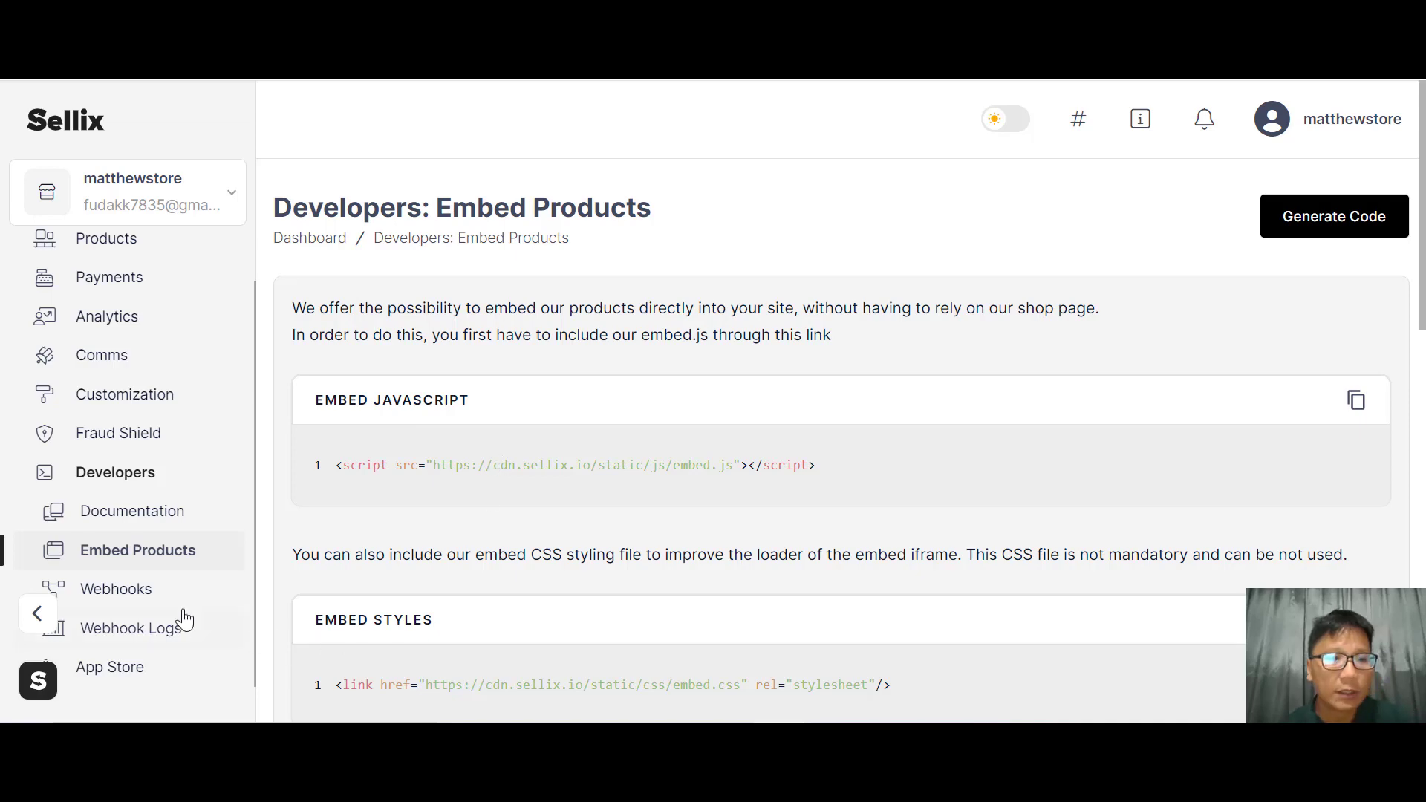
pyautogui.click(119, 594)
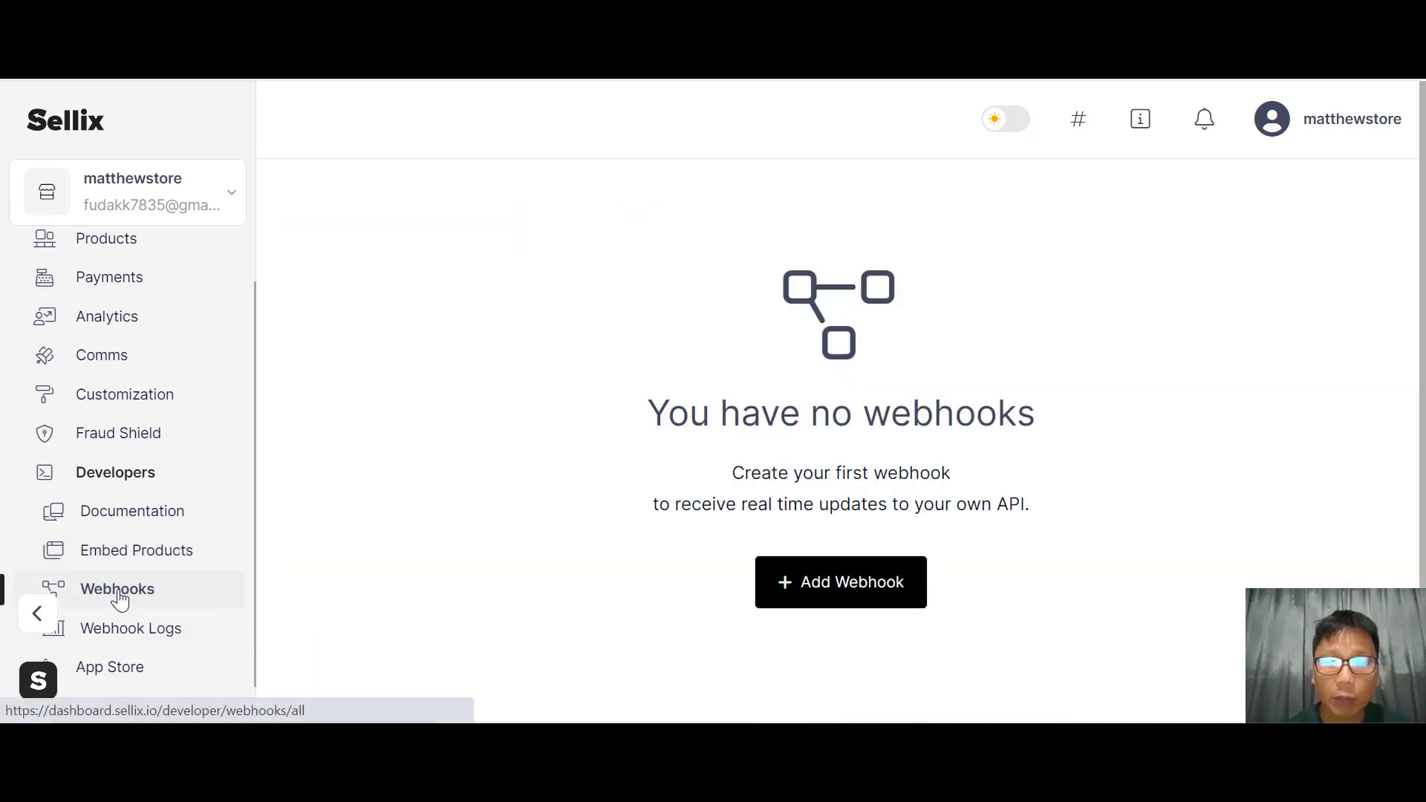
pyautogui.click(167, 645)
pyautogui.click(134, 673)
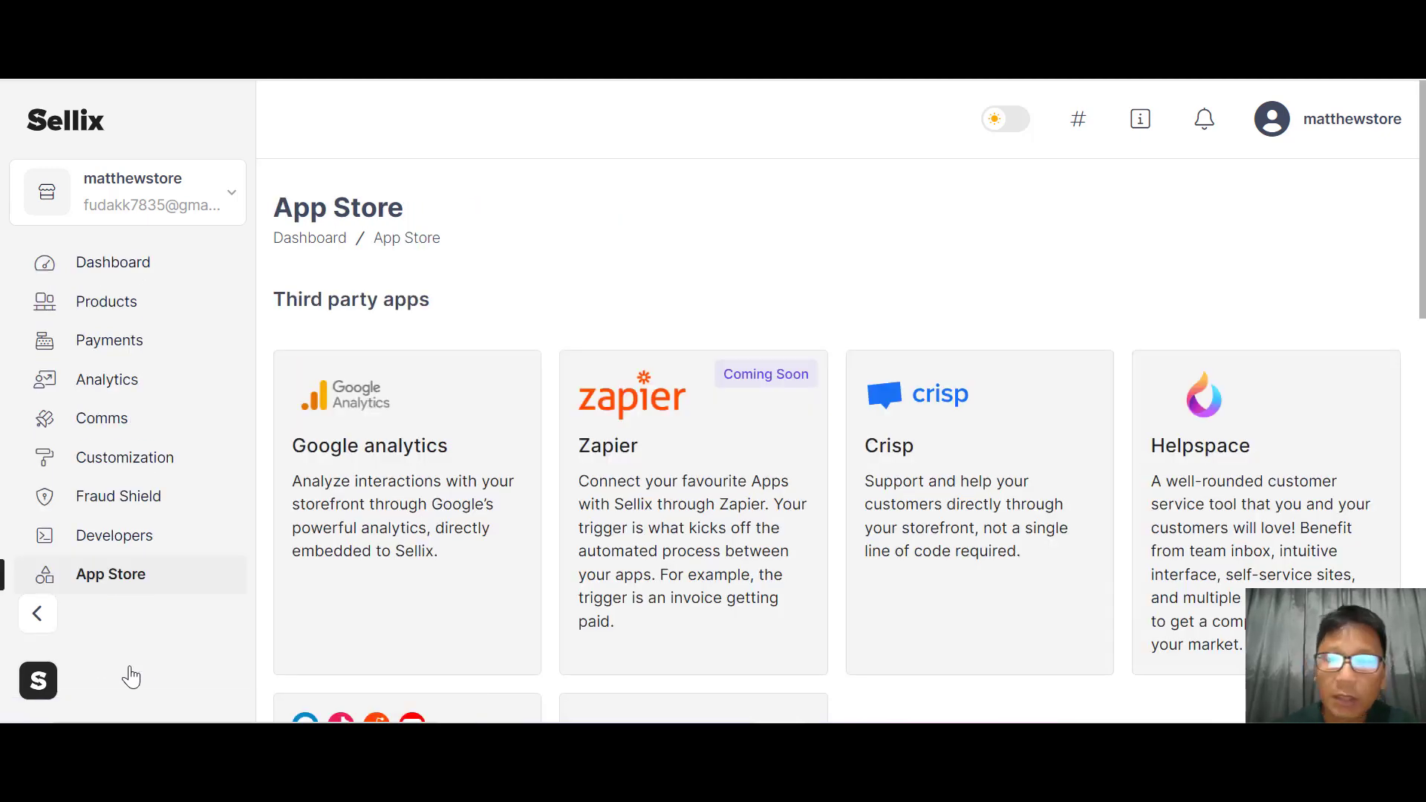
pyautogui.scroll(-10, 131, 677)
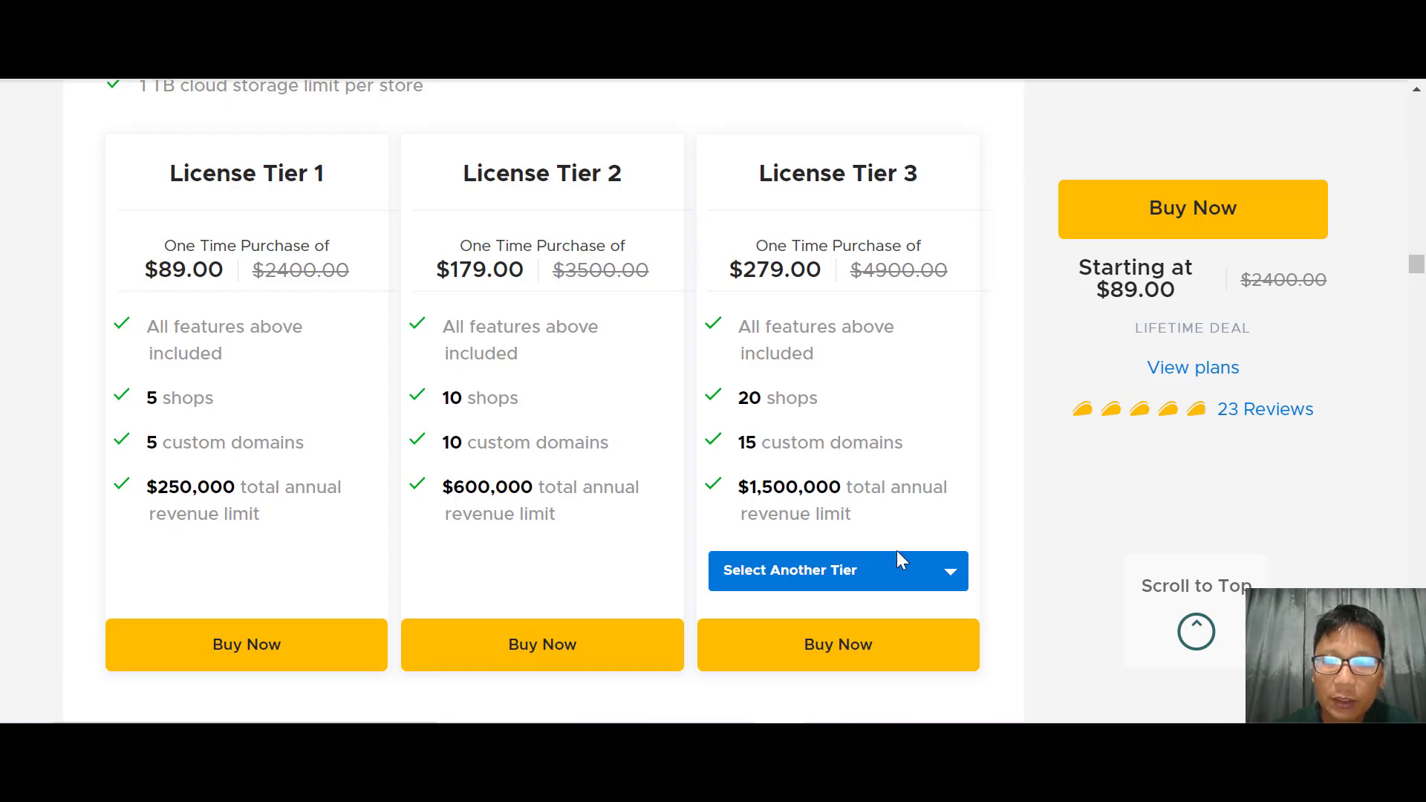
# - Check which other license tiers the Tier 3 plan offers on the lifetime deal page, without choosing one
pyautogui.click(955, 569)
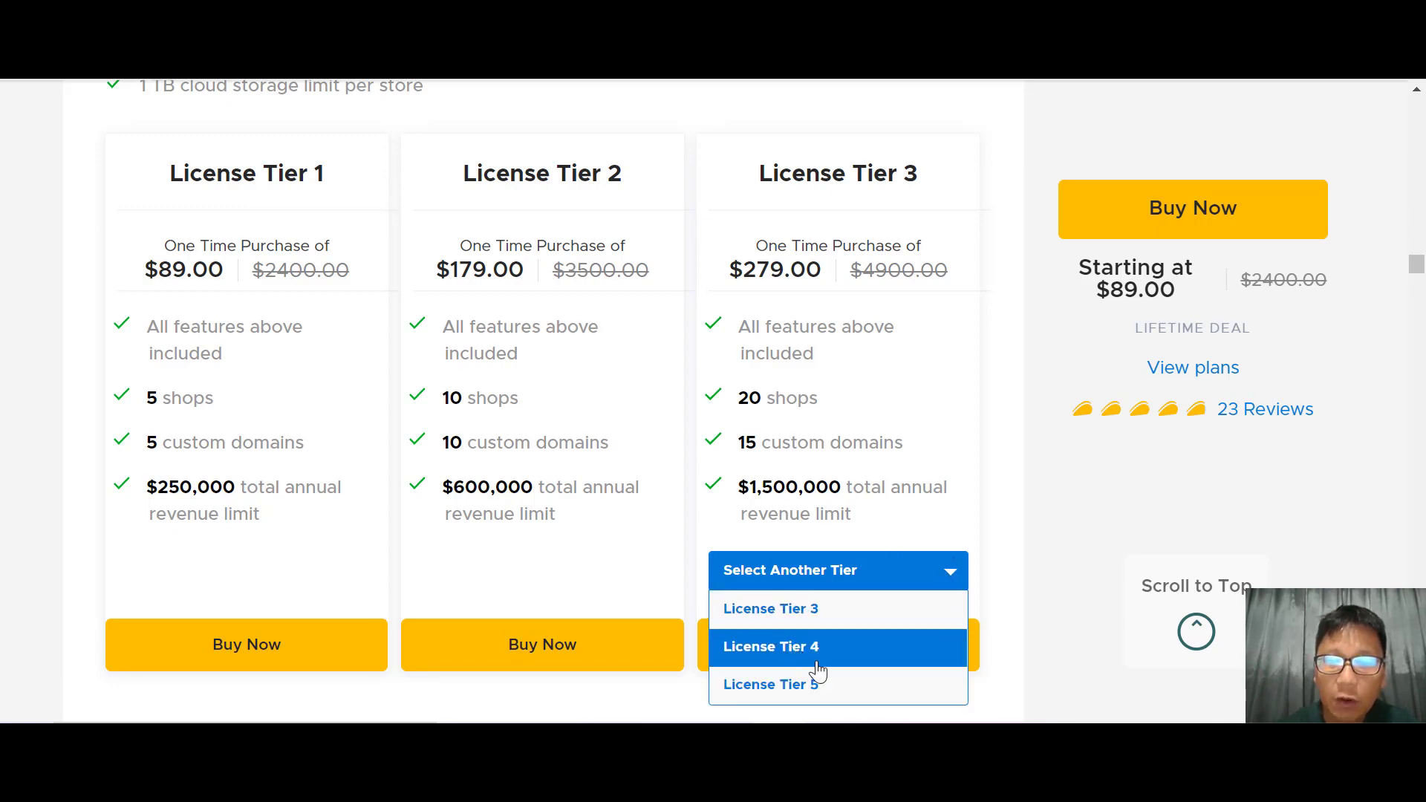
pyautogui.click(981, 392)
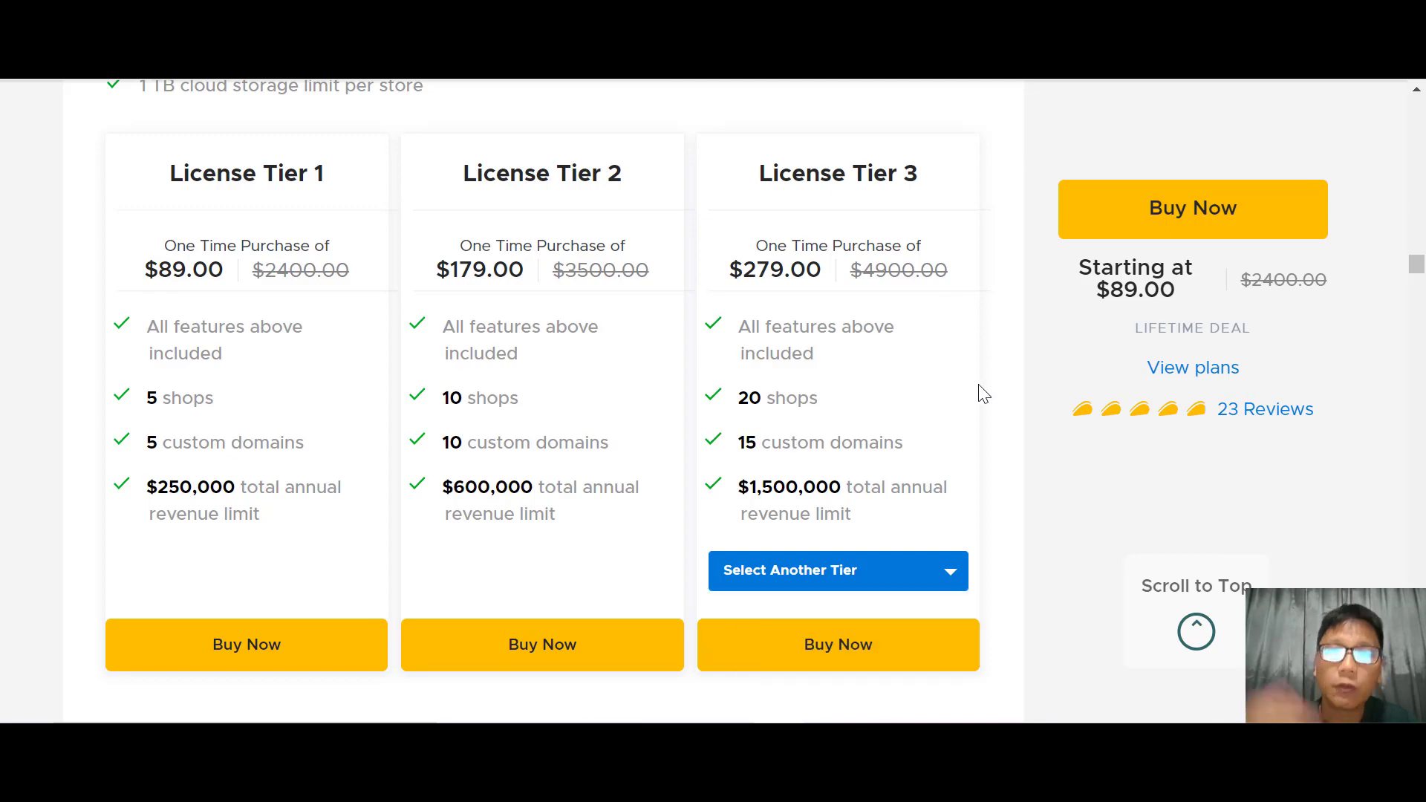